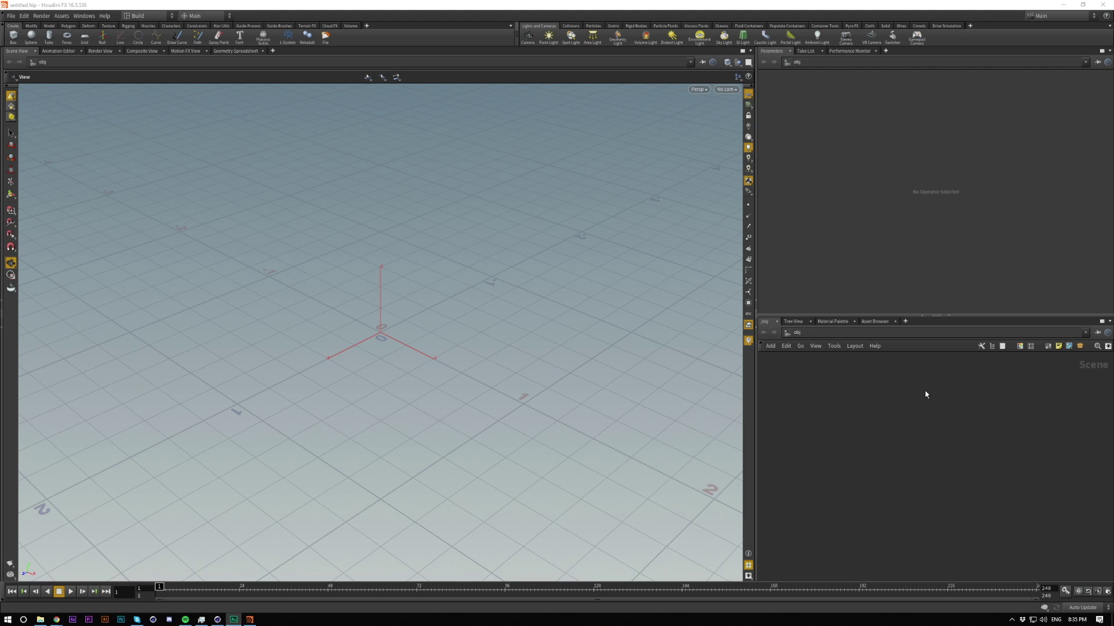
# Create a sphere object in the scene network and rename it emitter.
pyautogui.click(936, 446)
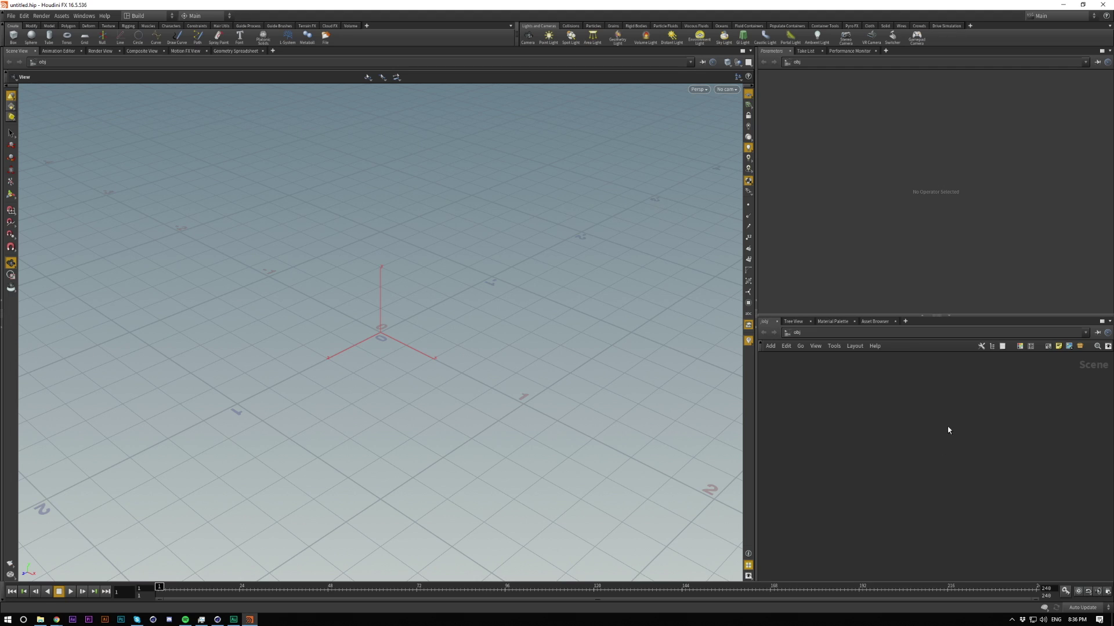
pyautogui.press('Tab')
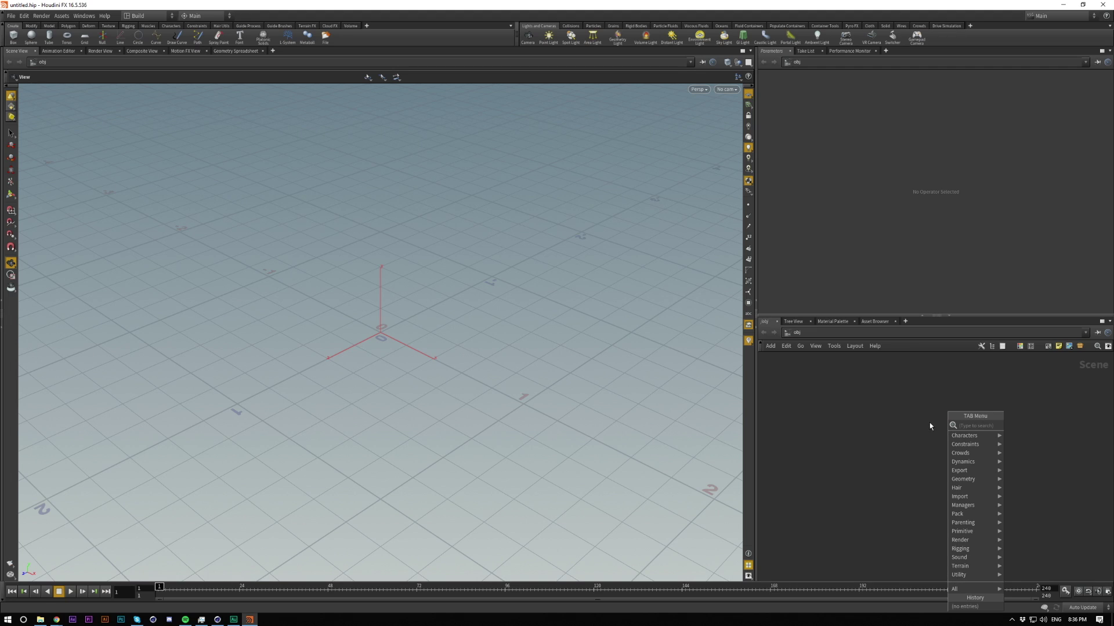
pyautogui.write('s')
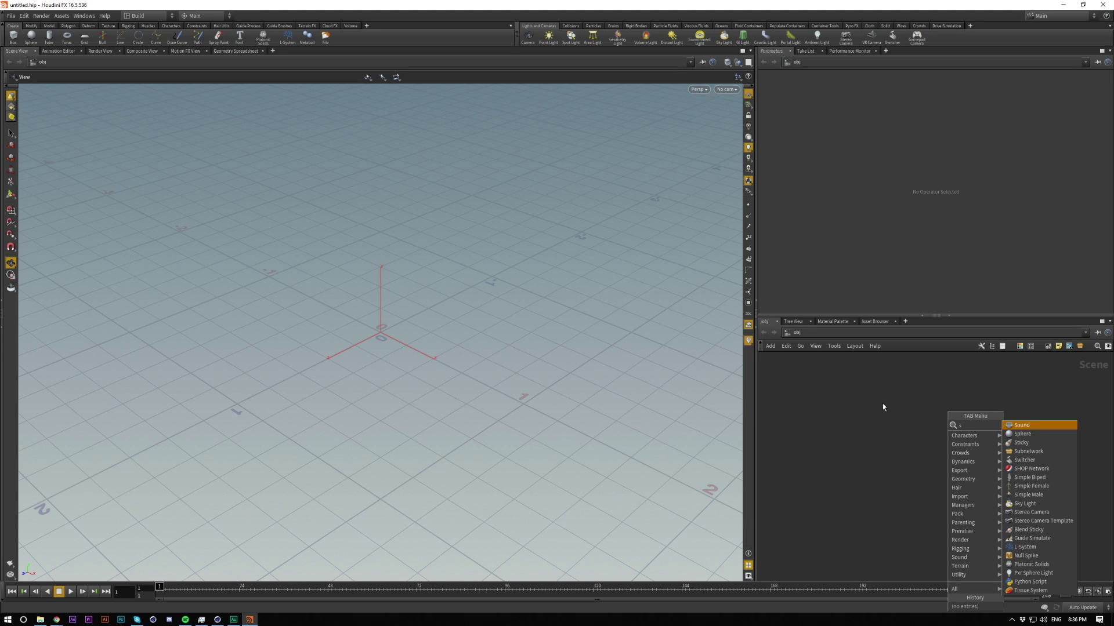
pyautogui.write('ph')
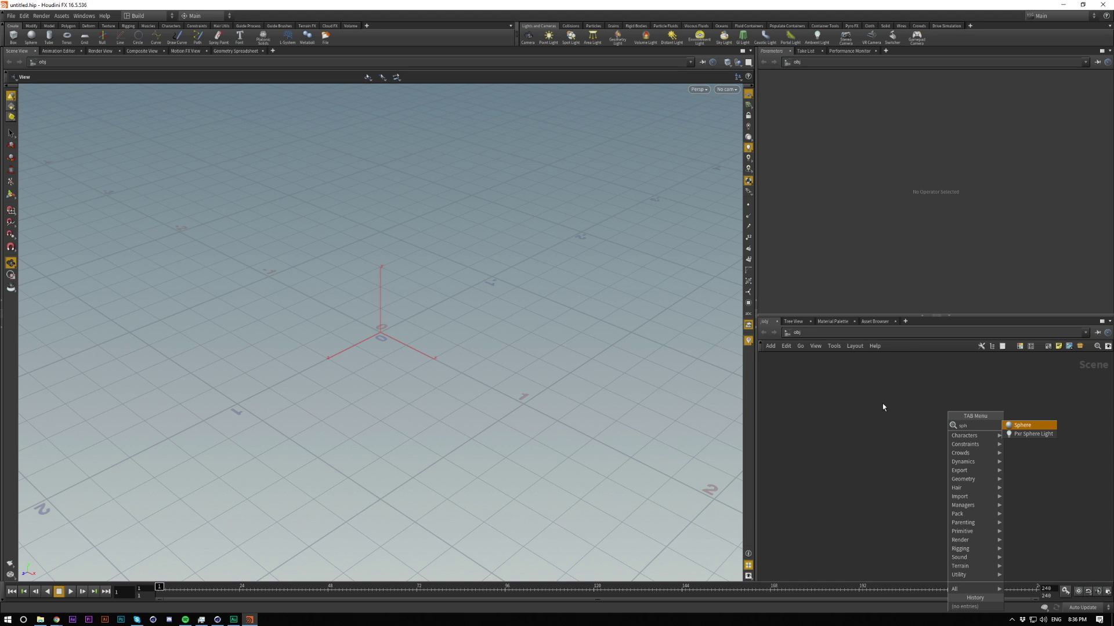
pyautogui.press('Return')
pyautogui.click(882, 403)
pyautogui.doubleClick(918, 404)
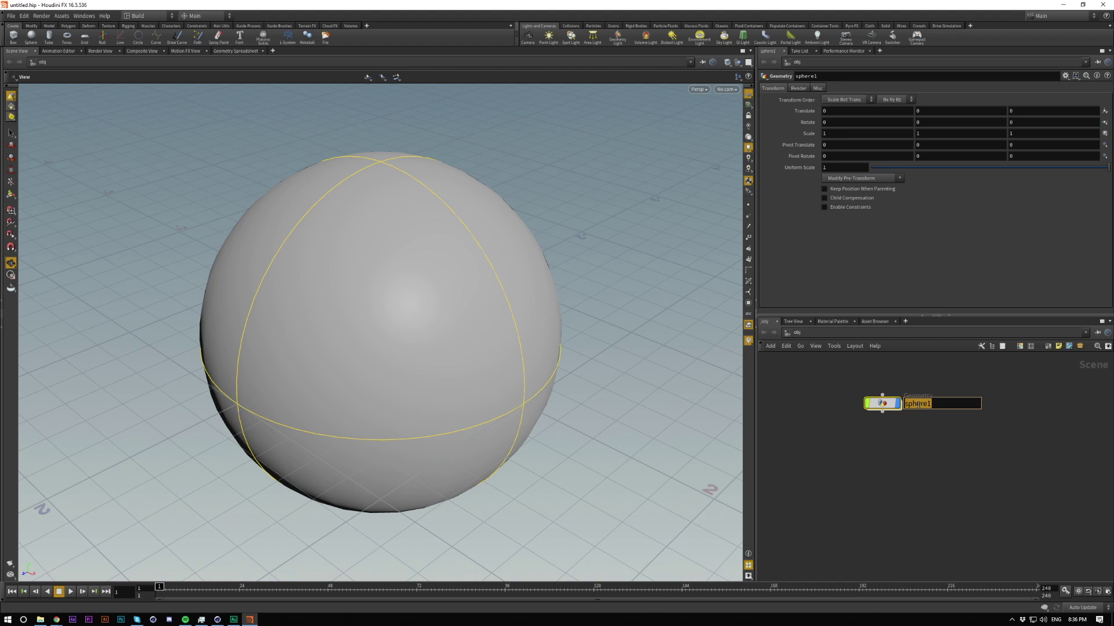
pyautogui.write('emitter')
pyautogui.press('Return')
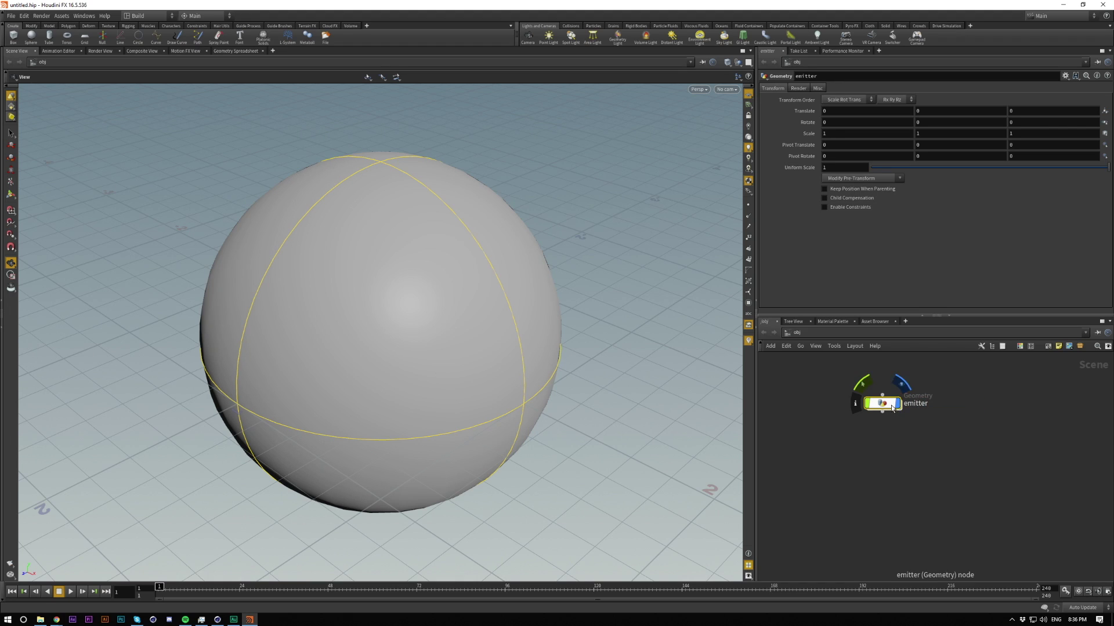
# Inside the emitter, set the sphere's Y center to .5 and its uniform scale to .3.
pyautogui.doubleClick(892, 406)
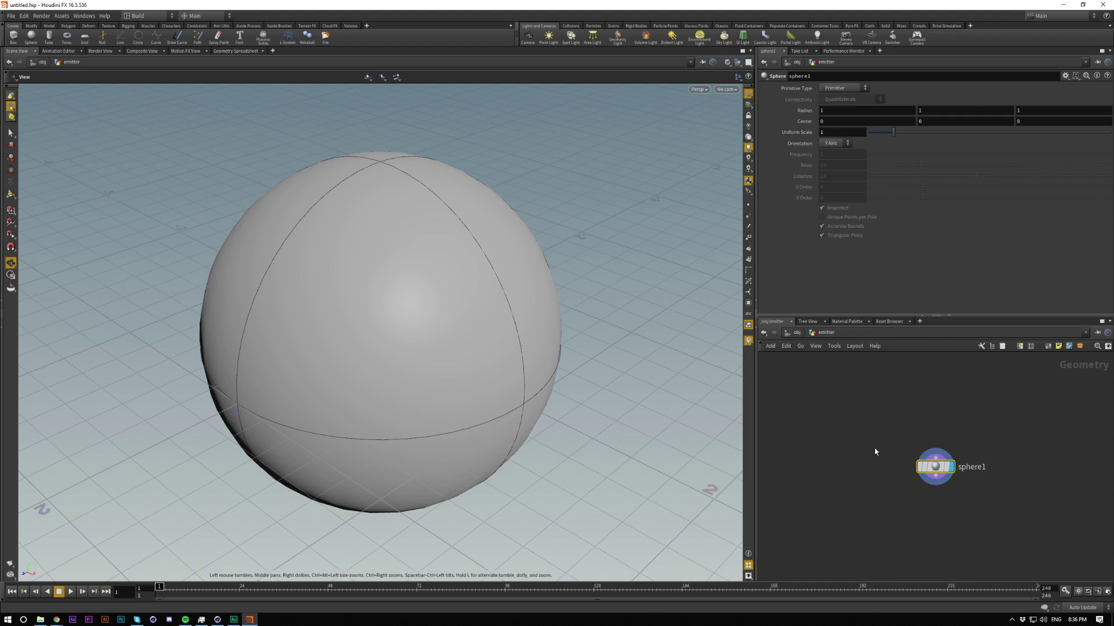
pyautogui.click(940, 122)
pyautogui.write('.5')
pyautogui.press('Return')
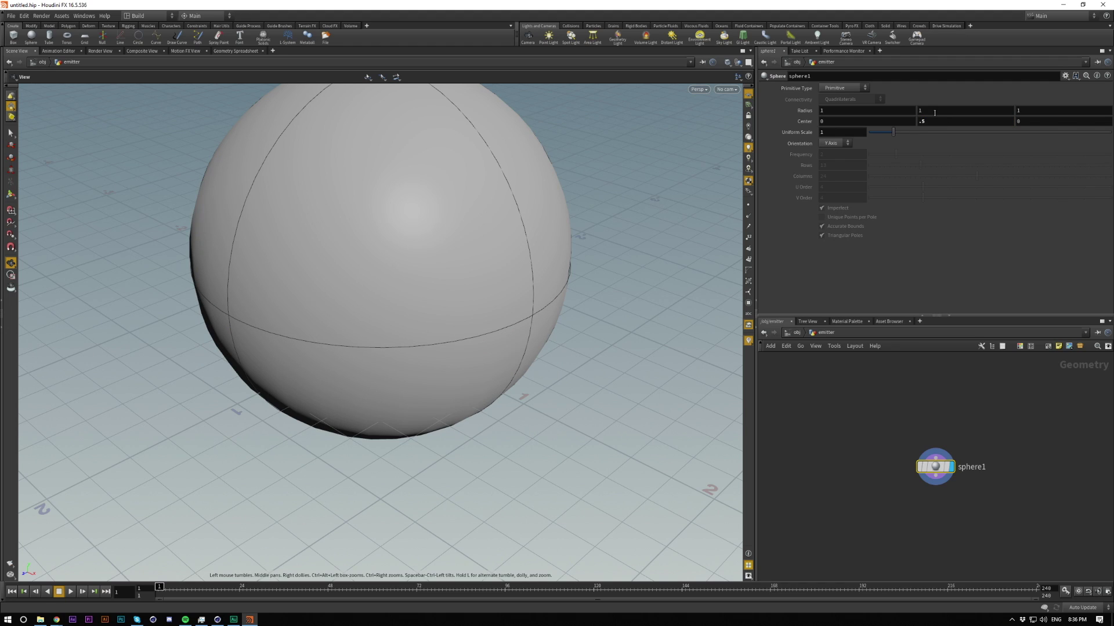
pyautogui.click(846, 132)
pyautogui.write('.3')
pyautogui.press('Return')
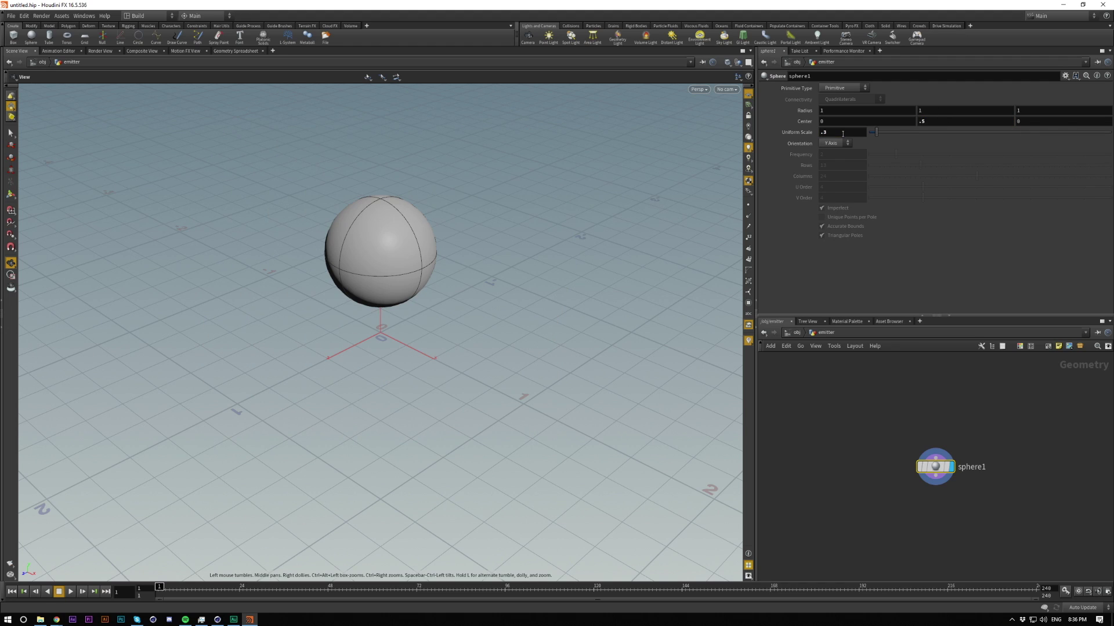
# Change the sphere to the Polygon primitive type with frequency 10 and return to the object level.
pyautogui.click(844, 88)
pyautogui.click(836, 104)
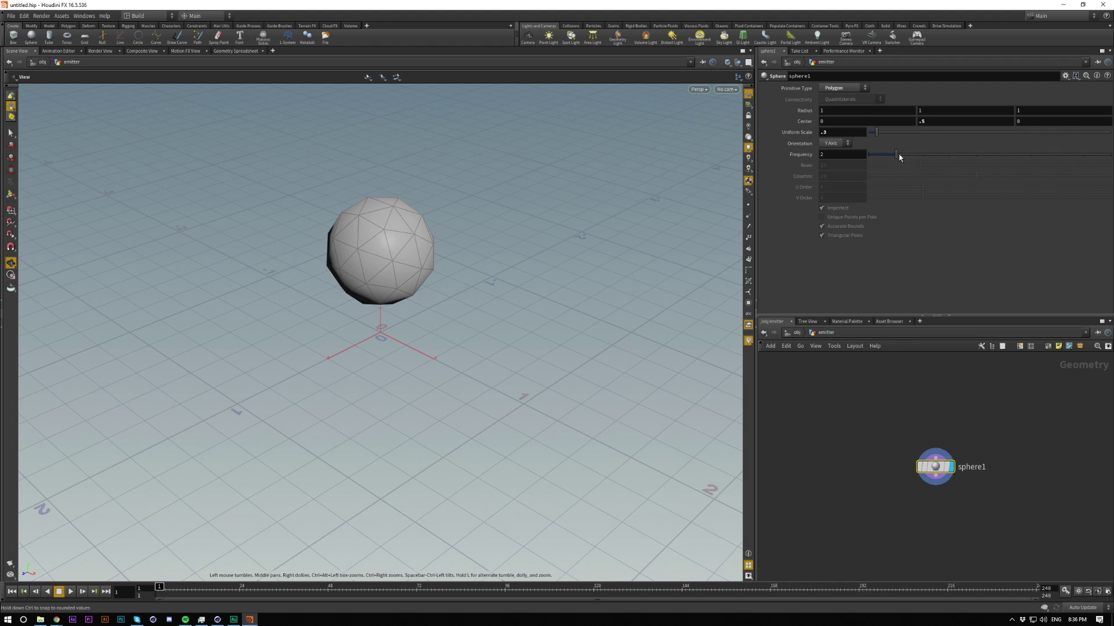
pyautogui.moveTo(897, 155); pyautogui.dragTo(1110, 154)
pyautogui.moveTo(400, 251); pyautogui.dragTo(415, 224)
pyautogui.moveTo(615, 343); pyautogui.dragTo(662, 374, button='middle')
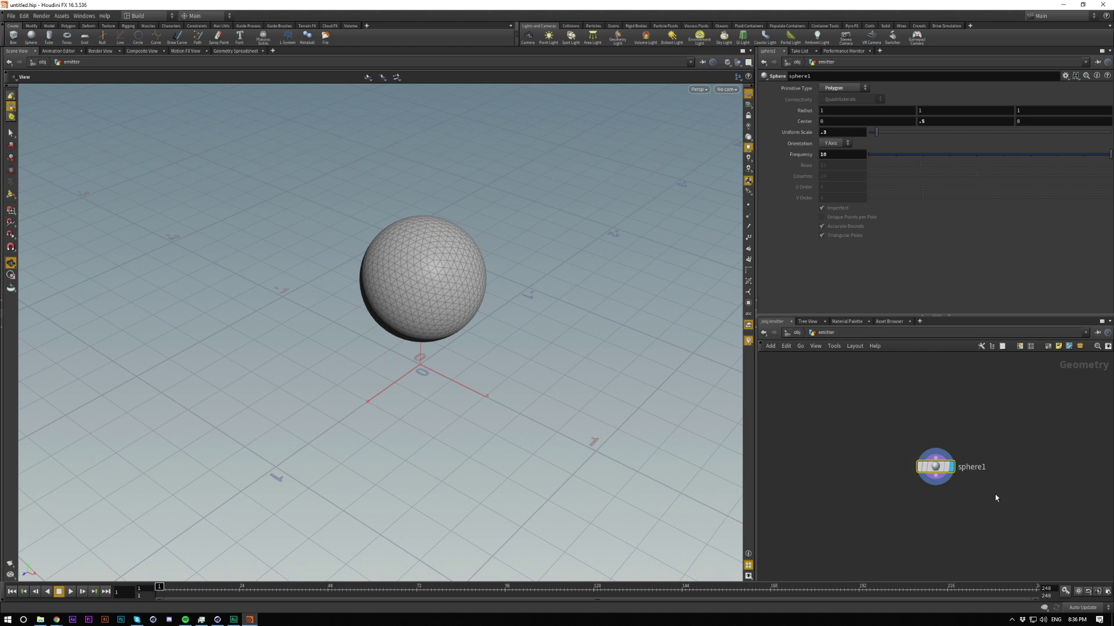
pyautogui.press('u')
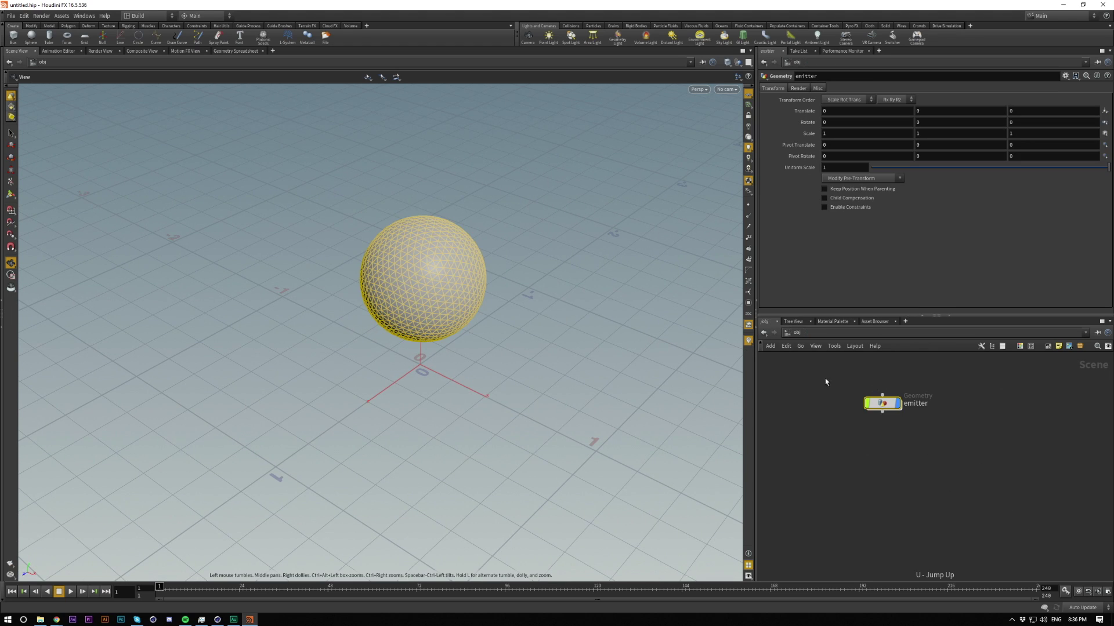
# Apply the Billowy Smoke pyro effect to the emitter, play the simulation briefly and rewind to frame 1.
pyautogui.click(851, 25)
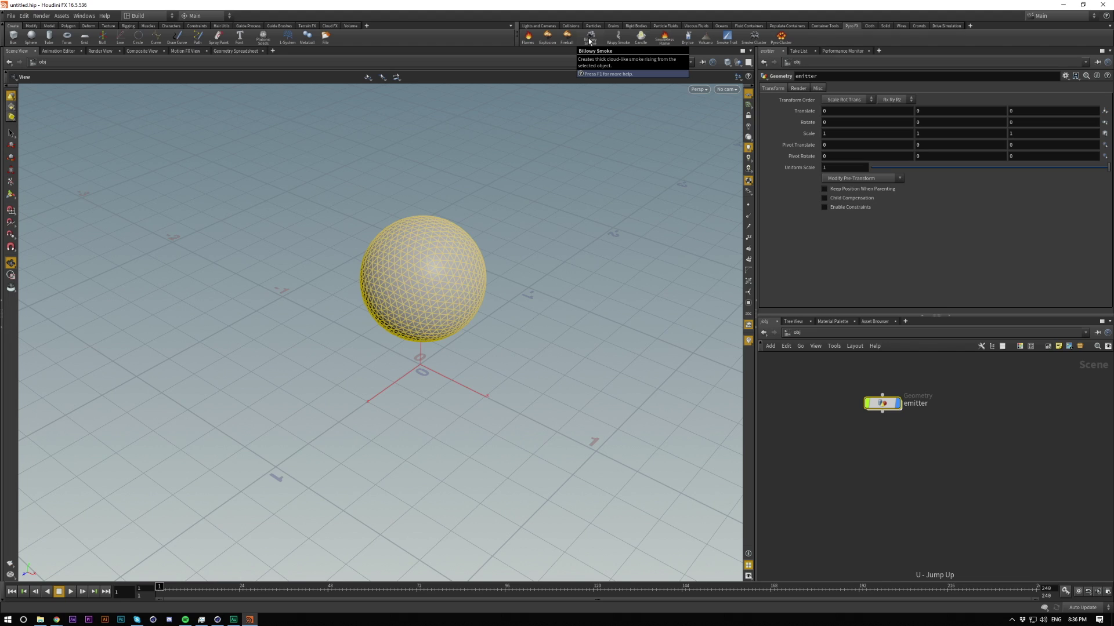
pyautogui.keyDown('ctrl'); pyautogui.click(590, 38); pyautogui.keyUp('ctrl')
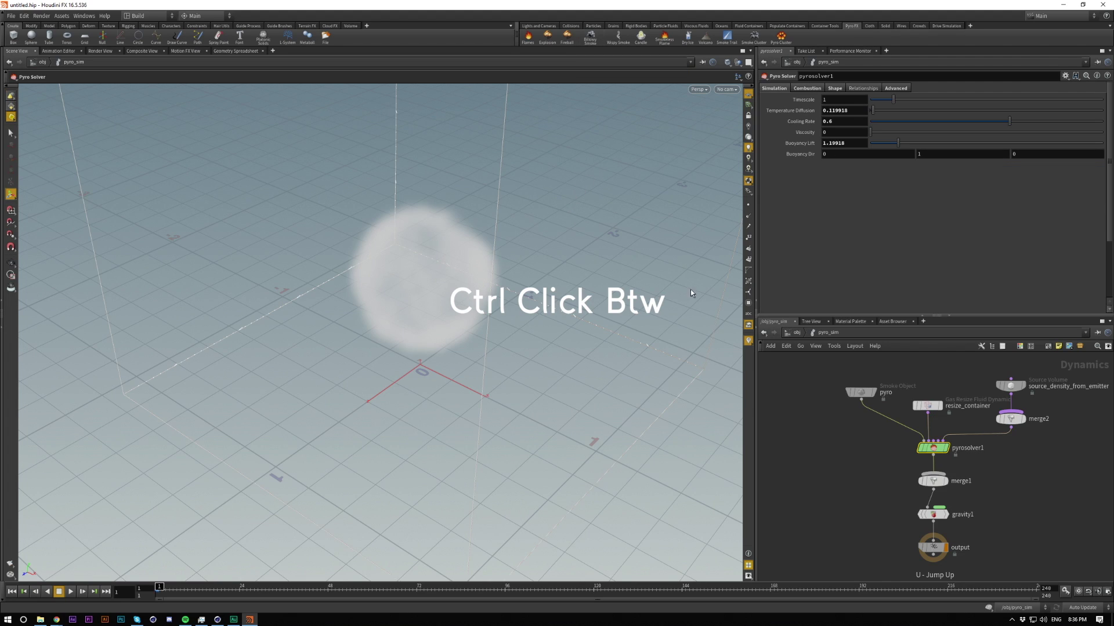
pyautogui.click(834, 487)
pyautogui.press('Up')
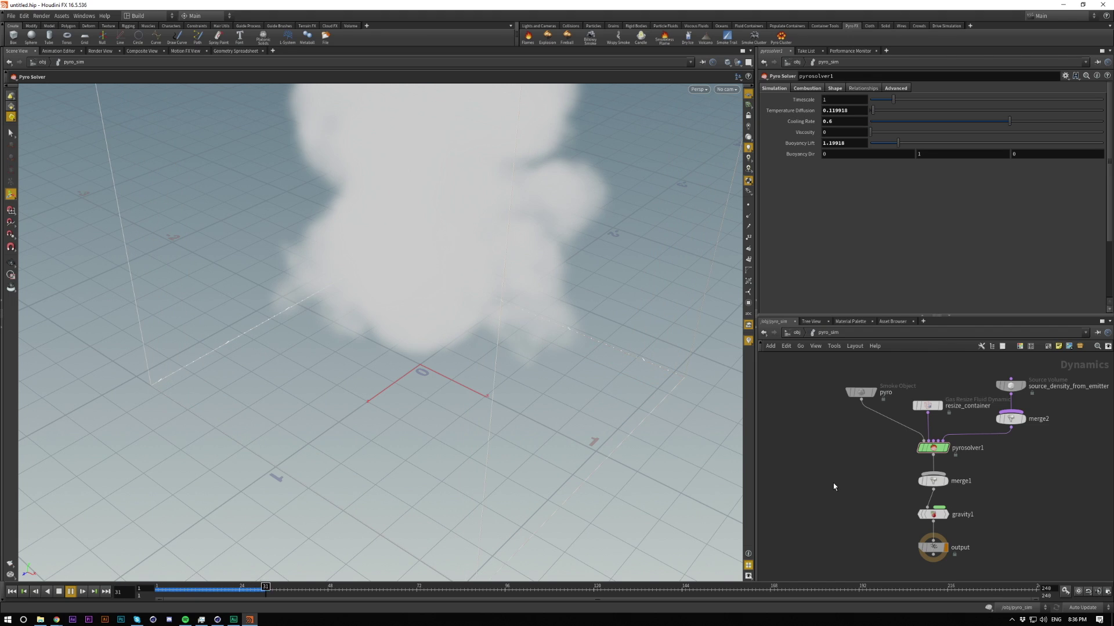
pyautogui.hotkey('ctrl', 'Up')
# Lower the pyro smoke object's container to a Y center of about -0.5.
pyautogui.moveTo(838, 370); pyautogui.dragTo(882, 464)
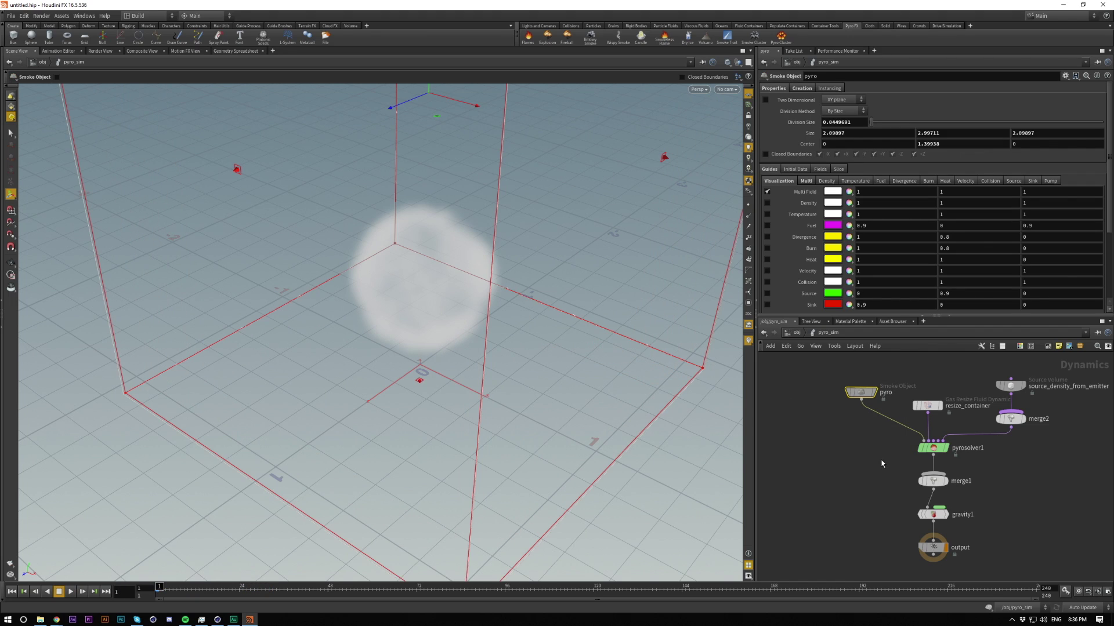
pyautogui.keyDown('alt'); pyautogui.moveTo(522, 278); pyautogui.dragTo(492, 343, button='right'); pyautogui.keyUp('alt')
pyautogui.keyDown('alt'); pyautogui.moveTo(516, 264); pyautogui.dragTo(494, 349, button='middle'); pyautogui.keyUp('alt')
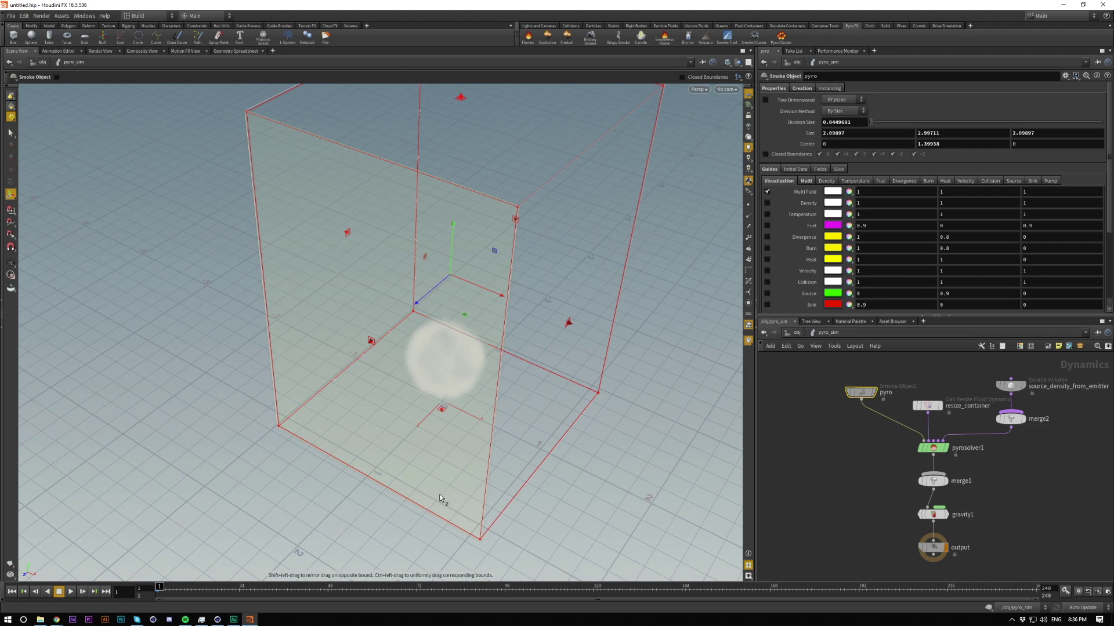
pyautogui.keyDown('alt'); pyautogui.moveTo(468, 487); pyautogui.dragTo(477, 398); pyautogui.keyUp('alt')
pyautogui.keyDown('alt'); pyautogui.moveTo(478, 398); pyautogui.dragTo(462, 369, button='middle'); pyautogui.keyUp('alt')
pyautogui.press('Return')
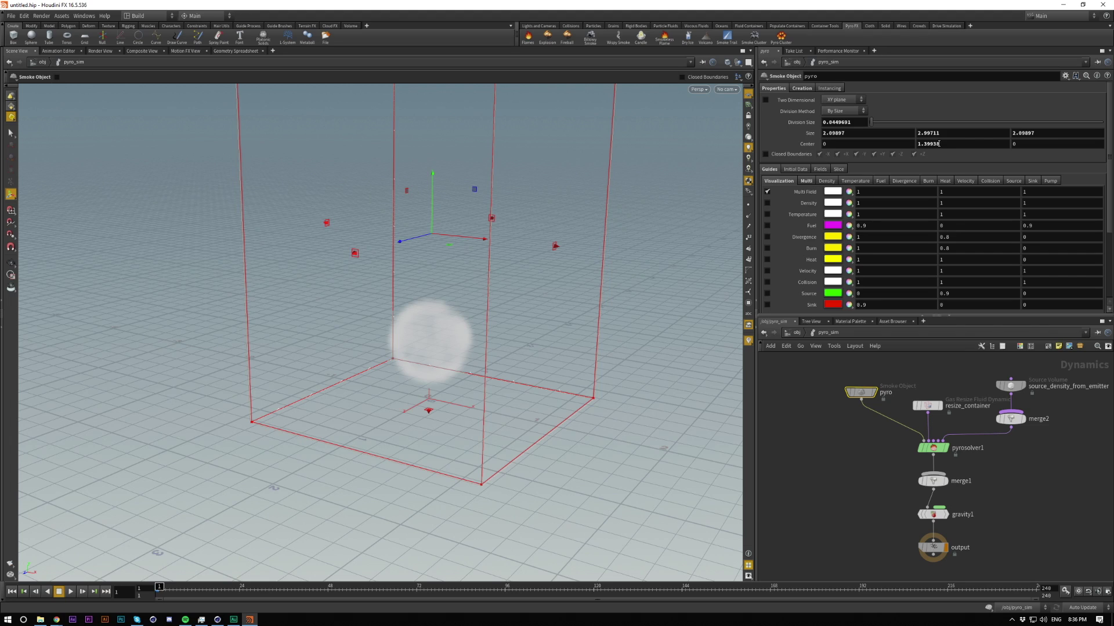
pyautogui.moveTo(944, 145); pyautogui.dragTo(864, 156, button='middle')
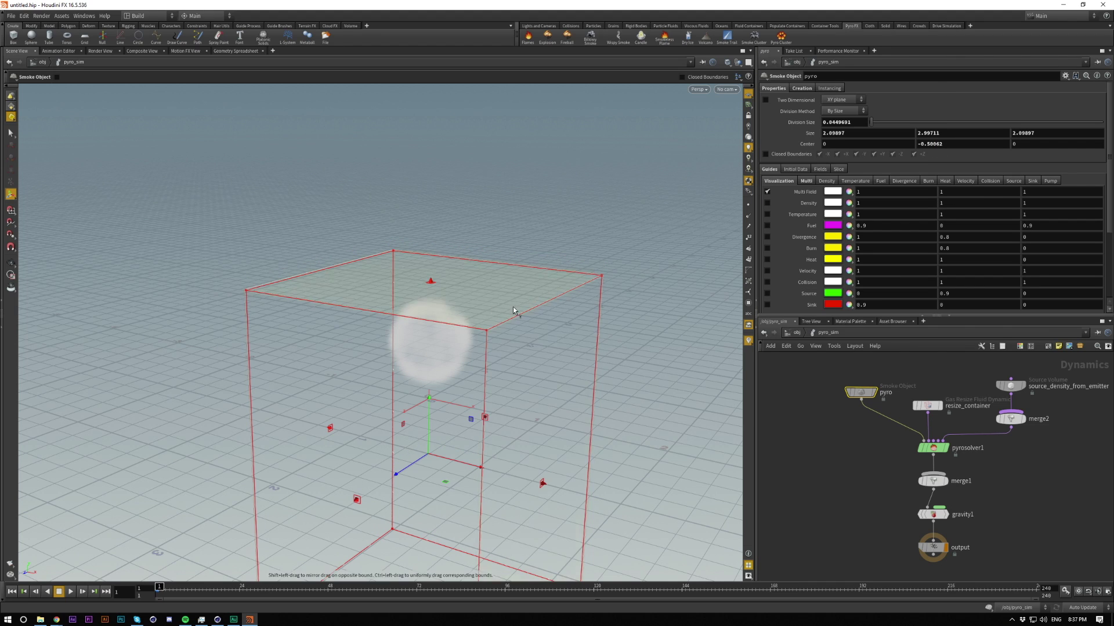
# Raise the underside of the smoke container to give it a height of about 1.3, and check it in the front view.
pyautogui.keyDown('alt'); pyautogui.moveTo(441, 301); pyautogui.dragTo(446, 234); pyautogui.keyUp('alt')
pyautogui.moveTo(453, 422); pyautogui.dragTo(450, 353)
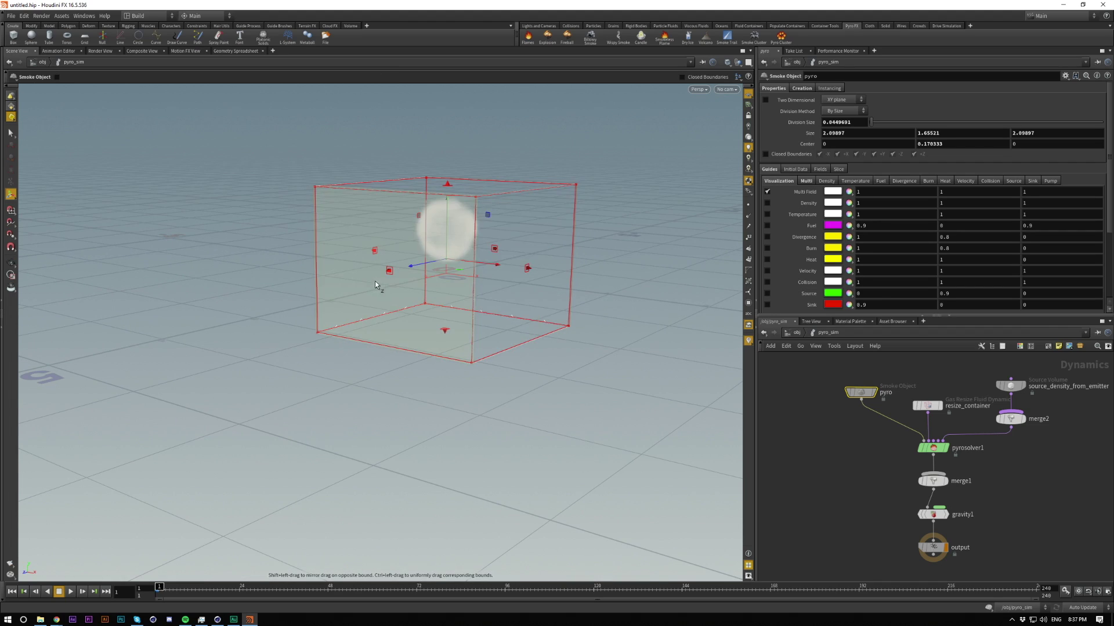
pyautogui.keyDown('alt'); pyautogui.moveTo(426, 305); pyautogui.dragTo(497, 175, button='right'); pyautogui.keyUp('alt')
pyautogui.keyDown('alt'); pyautogui.moveTo(479, 328); pyautogui.dragTo(469, 292); pyautogui.keyUp('alt')
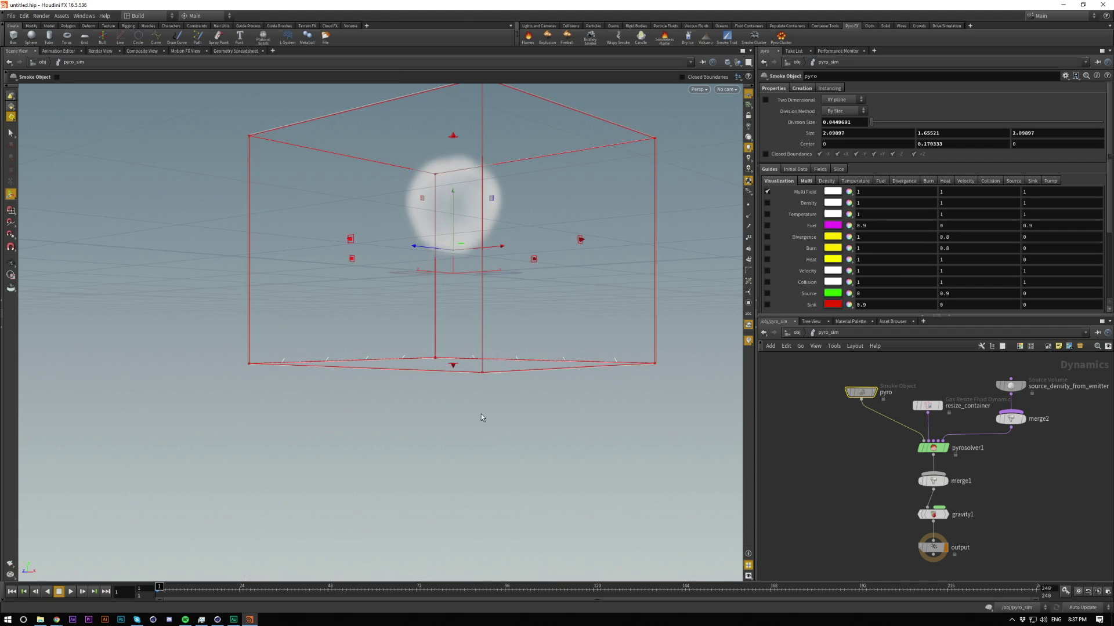
pyautogui.keyDown('alt'); pyautogui.moveTo(481, 415); pyautogui.dragTo(468, 293); pyautogui.keyUp('alt')
pyautogui.moveTo(458, 364)
pyautogui.mouseDown()
pyautogui.moveTo(467, 326)
pyautogui.moveTo(472, 375)
pyautogui.moveTo(476, 361)
pyautogui.mouseUp()
pyautogui.press('Return')
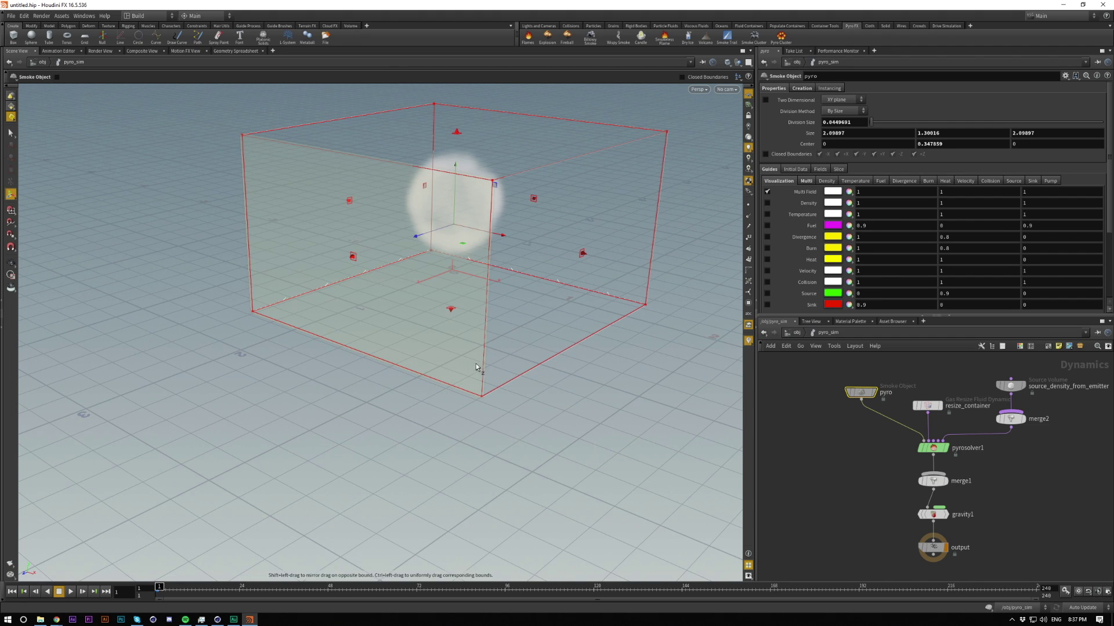
pyautogui.press('Escape')
pyautogui.hotkey('space', '3')
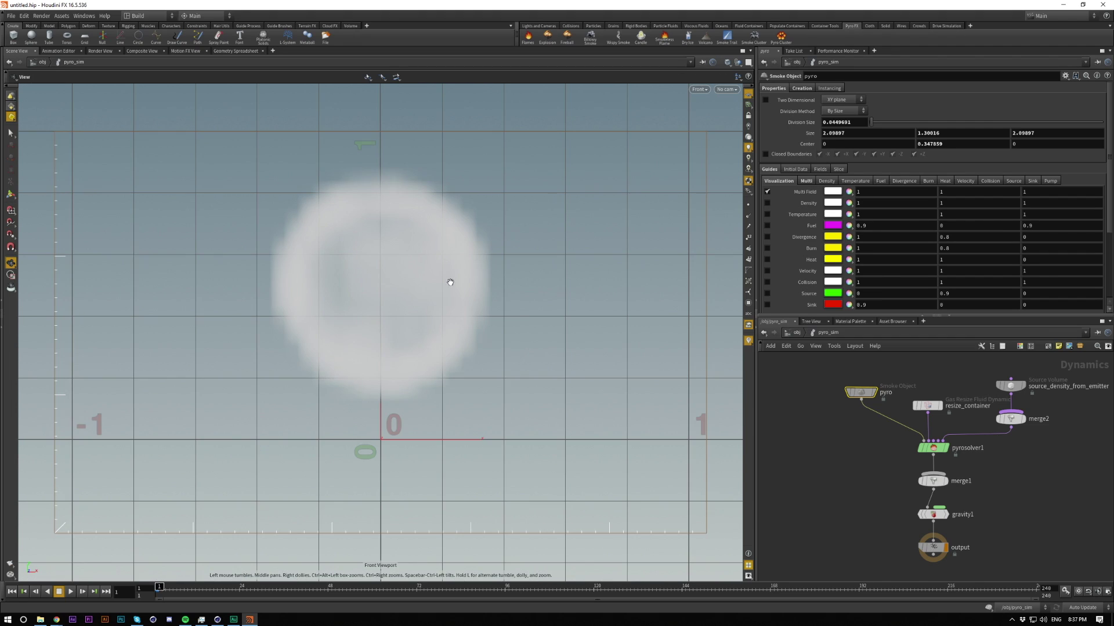
pyautogui.moveTo(450, 281); pyautogui.dragTo(448, 306, button='right')
pyautogui.hotkey('space', '1')
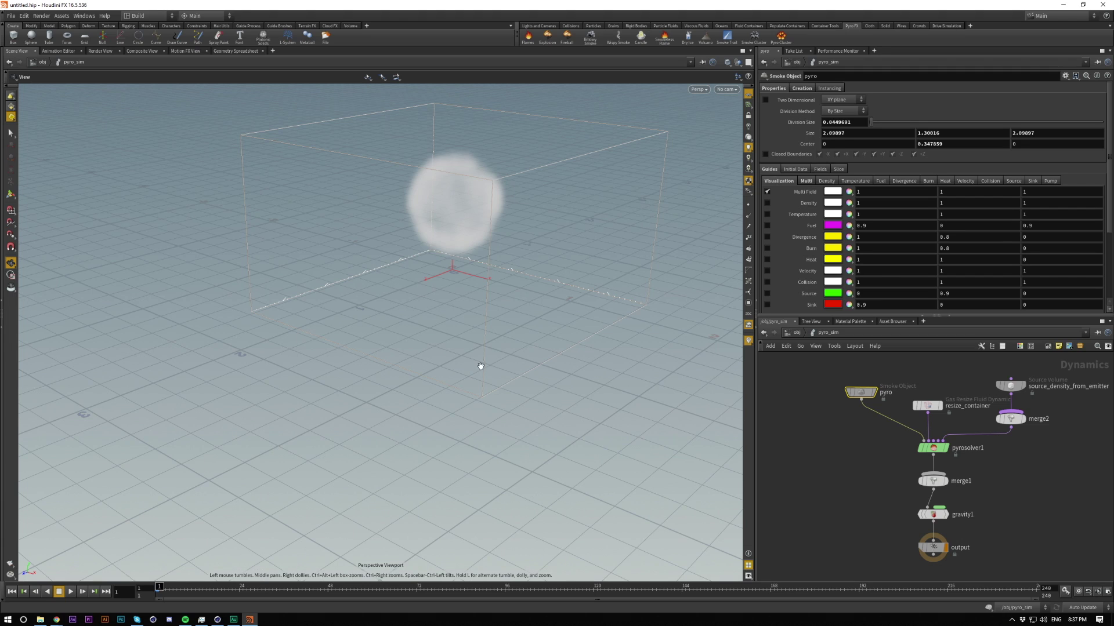
# Set the smoke container's X and Z sizes to 10.
pyautogui.moveTo(480, 368); pyautogui.dragTo(541, 347)
pyautogui.click(848, 133)
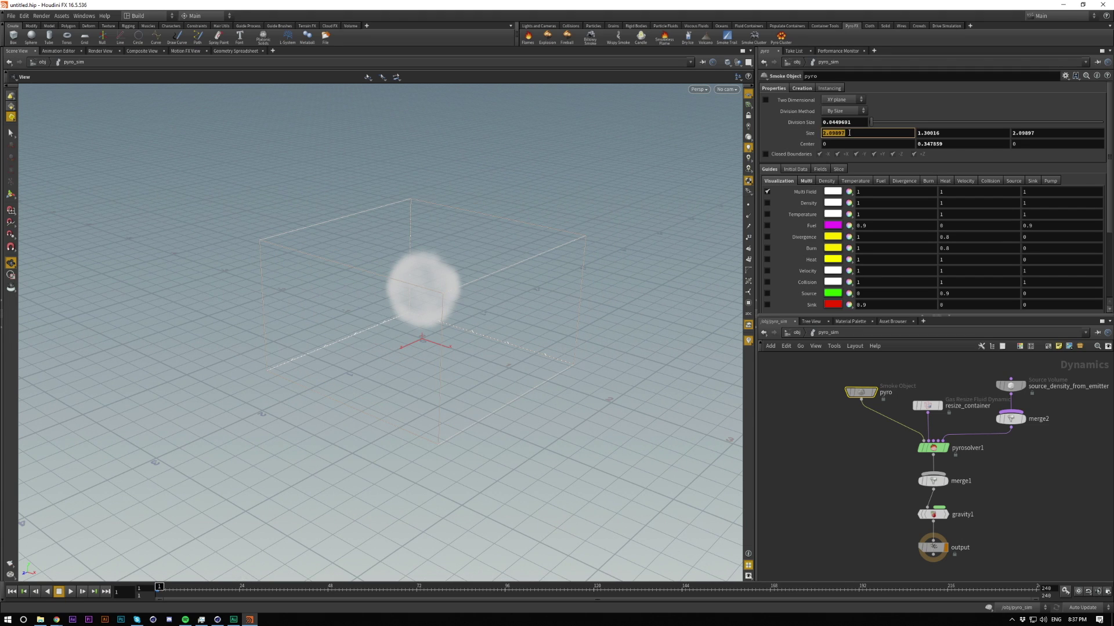
pyautogui.write('10')
pyautogui.press('Tab')
pyautogui.press('Tab')
pyautogui.write('10')
pyautogui.press('Return')
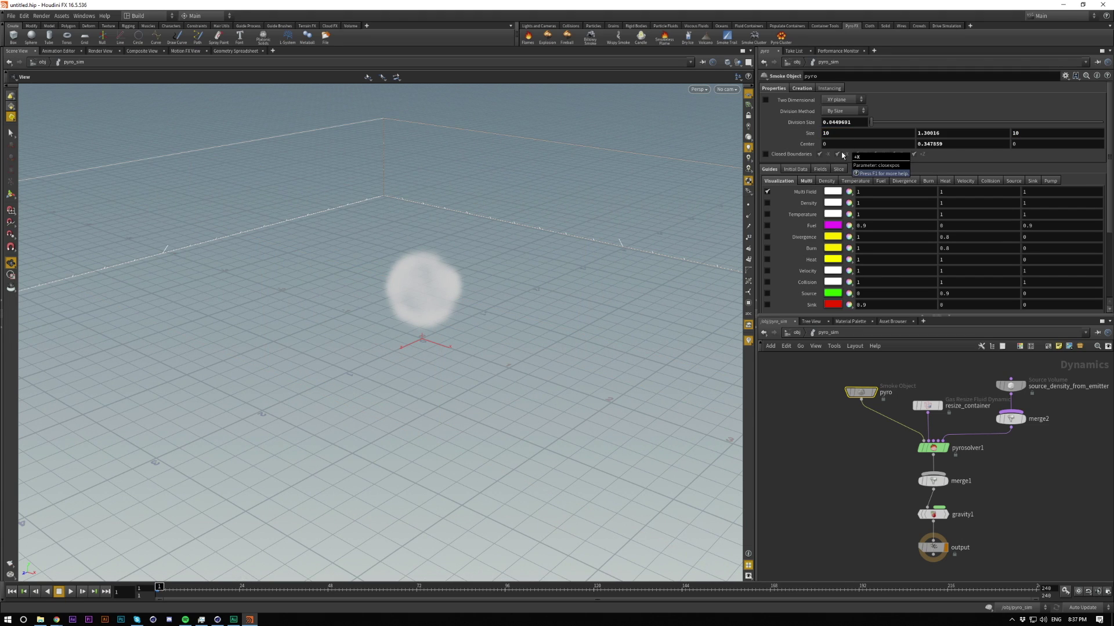
pyautogui.moveTo(499, 200); pyautogui.dragTo(374, 374, button='right')
pyautogui.moveTo(374, 373); pyautogui.dragTo(486, 200)
pyautogui.moveTo(460, 374); pyautogui.dragTo(579, 164, button='right')
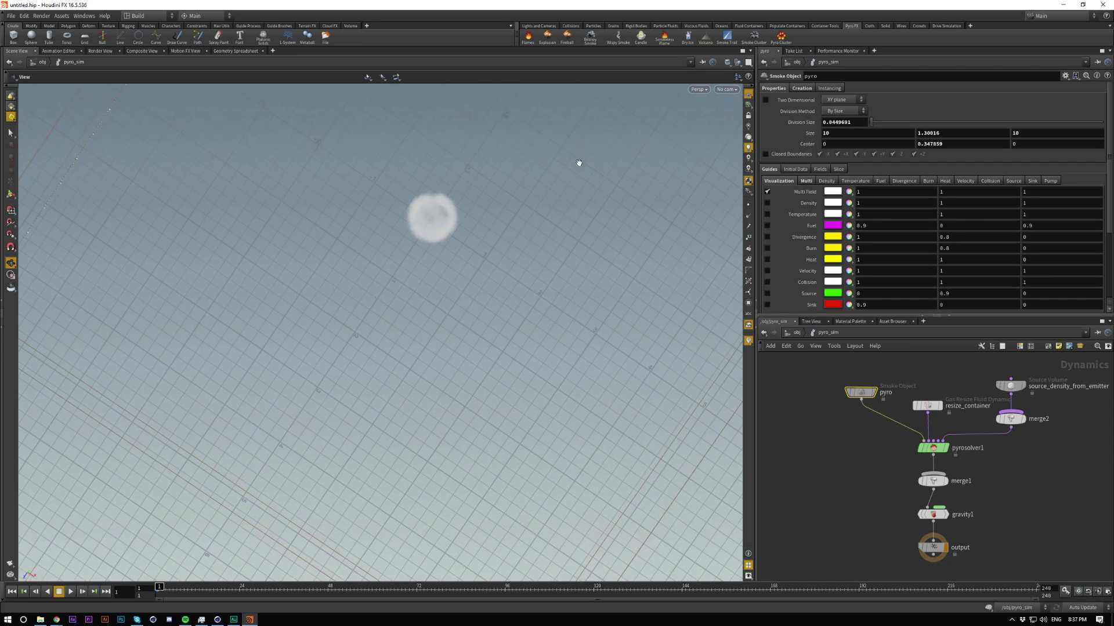
pyautogui.moveTo(439, 171); pyautogui.dragTo(442, 327)
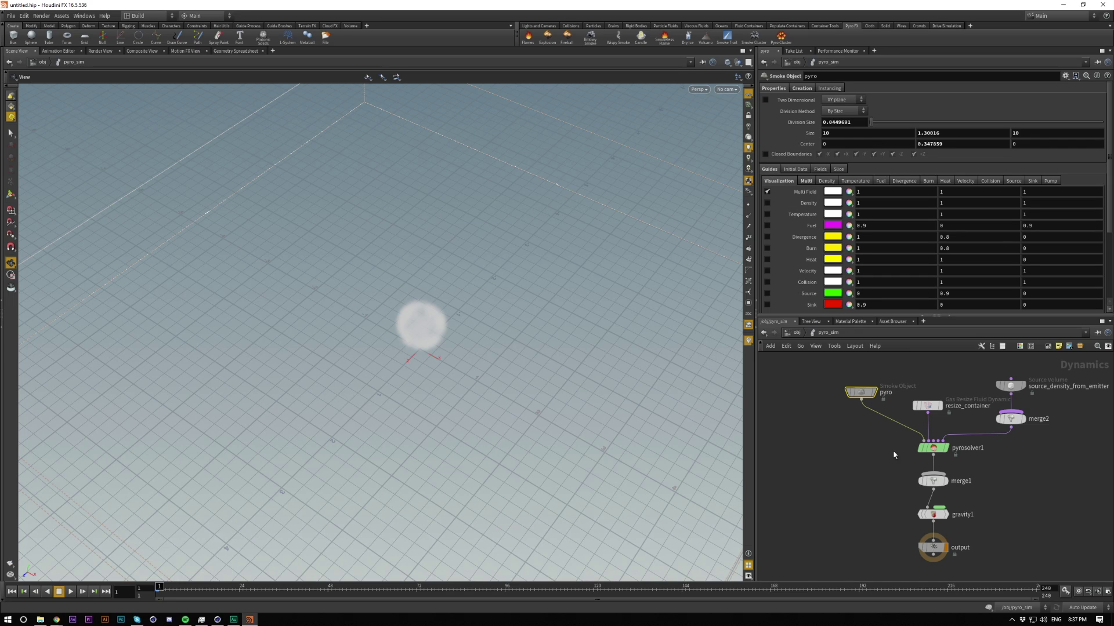
# On the pyro solver, set the buoyancy direction's Y value to -1 and the buoyancy lift to 25.
pyautogui.click(933, 448)
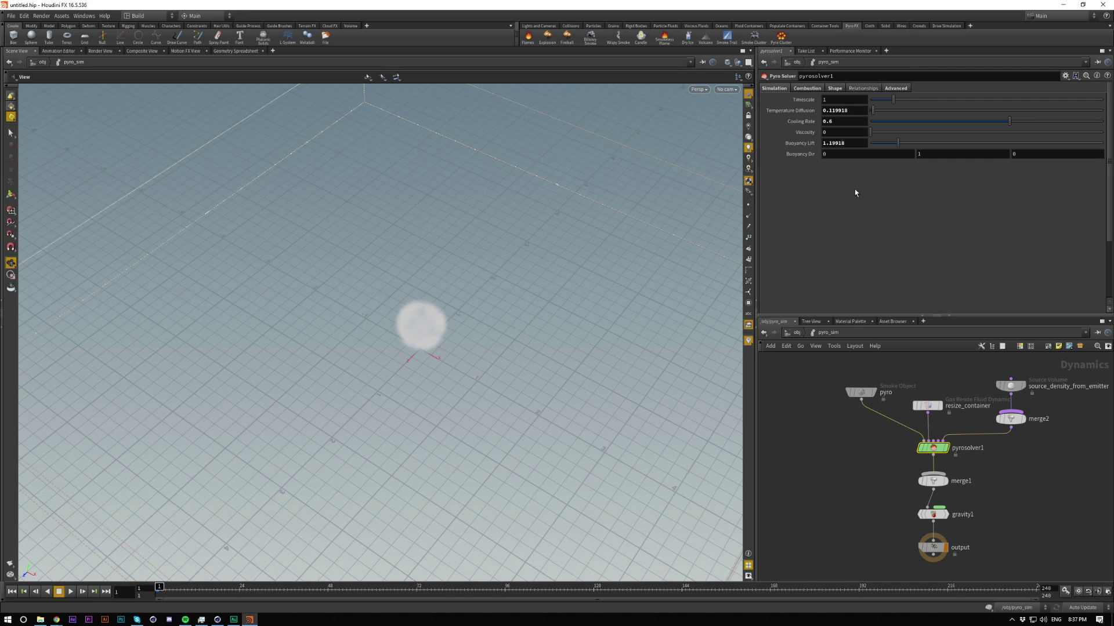
pyautogui.click(919, 156)
pyautogui.write('-1')
pyautogui.press('Return')
pyautogui.click(848, 140)
pyautogui.write('25')
pyautogui.press('Return')
pyautogui.click(925, 153)
pyautogui.click(922, 209)
pyautogui.moveTo(809, 147)
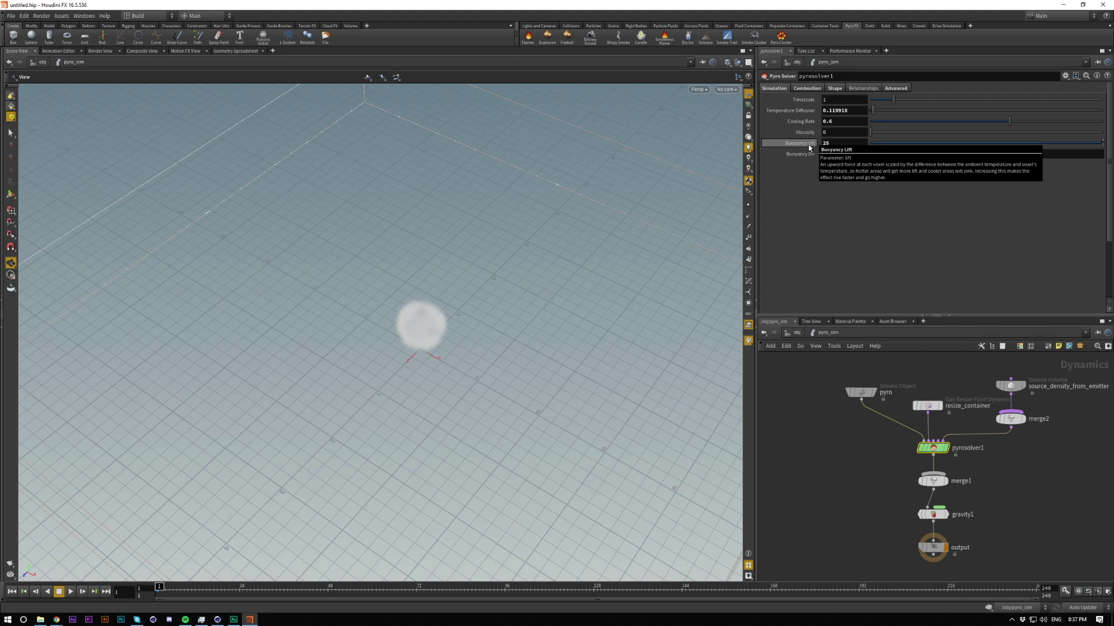
# Play the simulation twice to examine the falling smoke from above and from a low angle, rewinding each time.
pyautogui.press('Up')
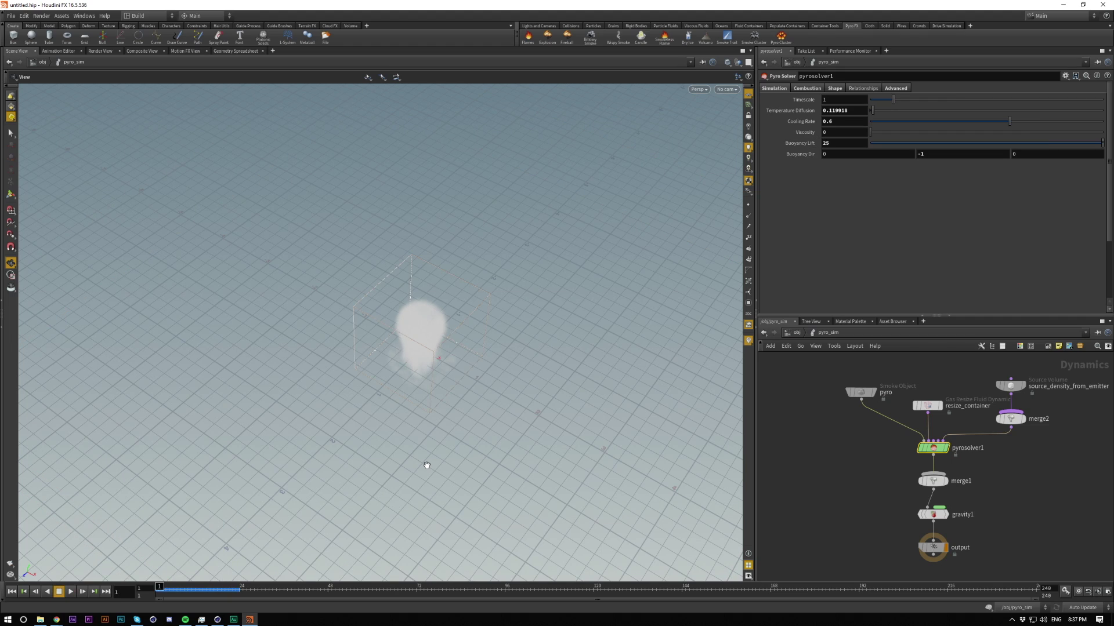
pyautogui.hotkey('ctrl', 'Up')
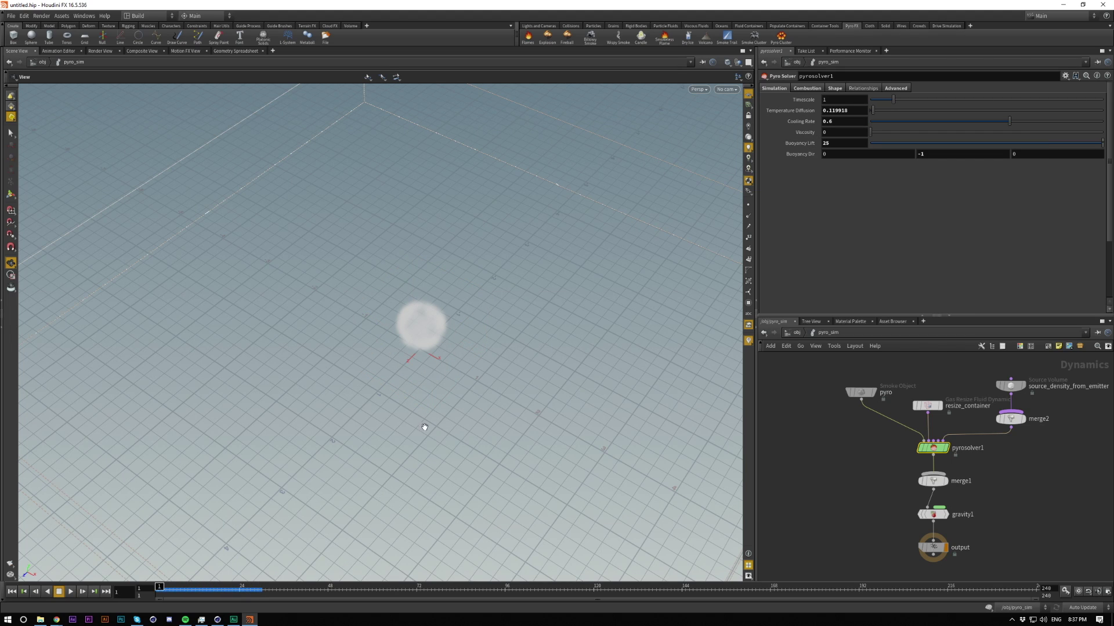
pyautogui.moveTo(425, 429); pyautogui.dragTo(426, 306)
pyautogui.press('Up')
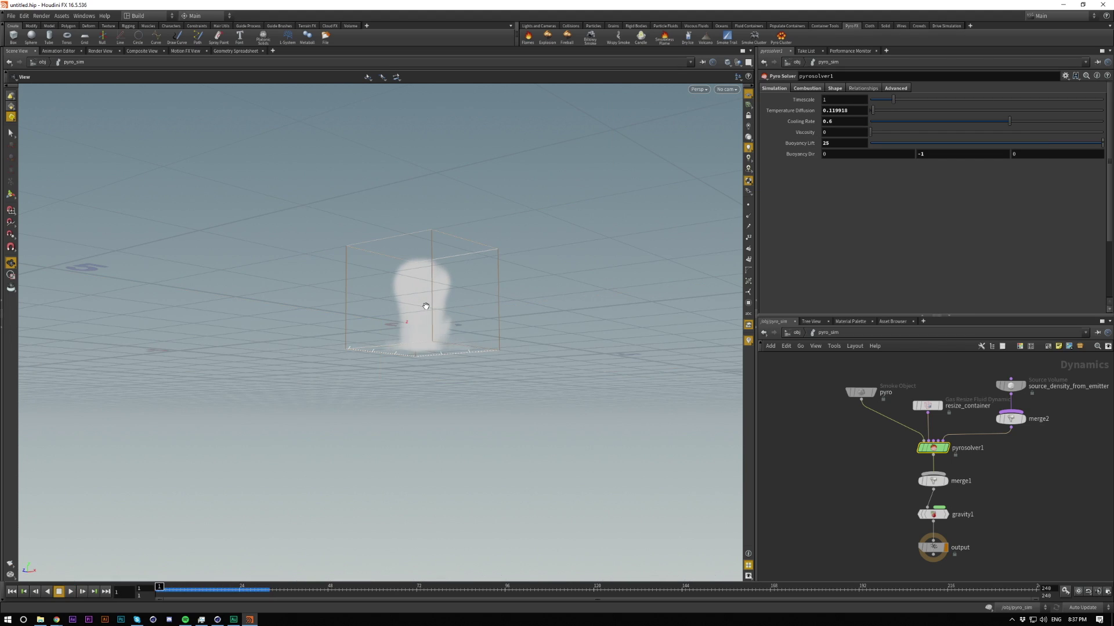
pyautogui.hotkey('ctrl', 'Up')
pyautogui.click(867, 502)
# Inspect the pyro smoke object's division size and return to the object level.
pyautogui.click(866, 391)
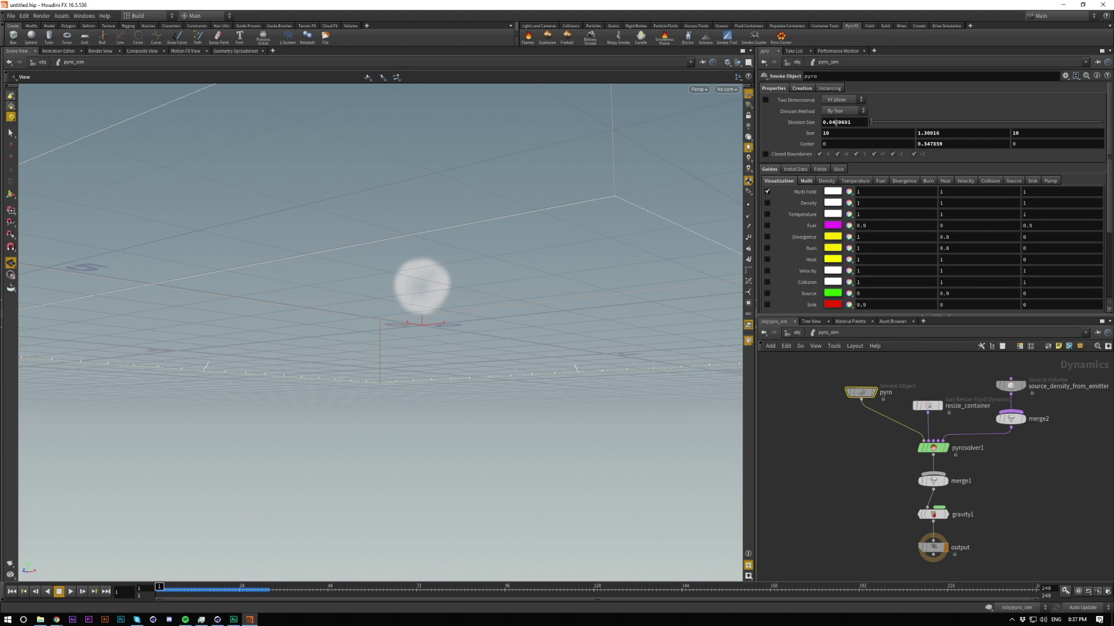
pyautogui.moveTo(835, 123); pyautogui.dragTo(852, 123)
pyautogui.press('u')
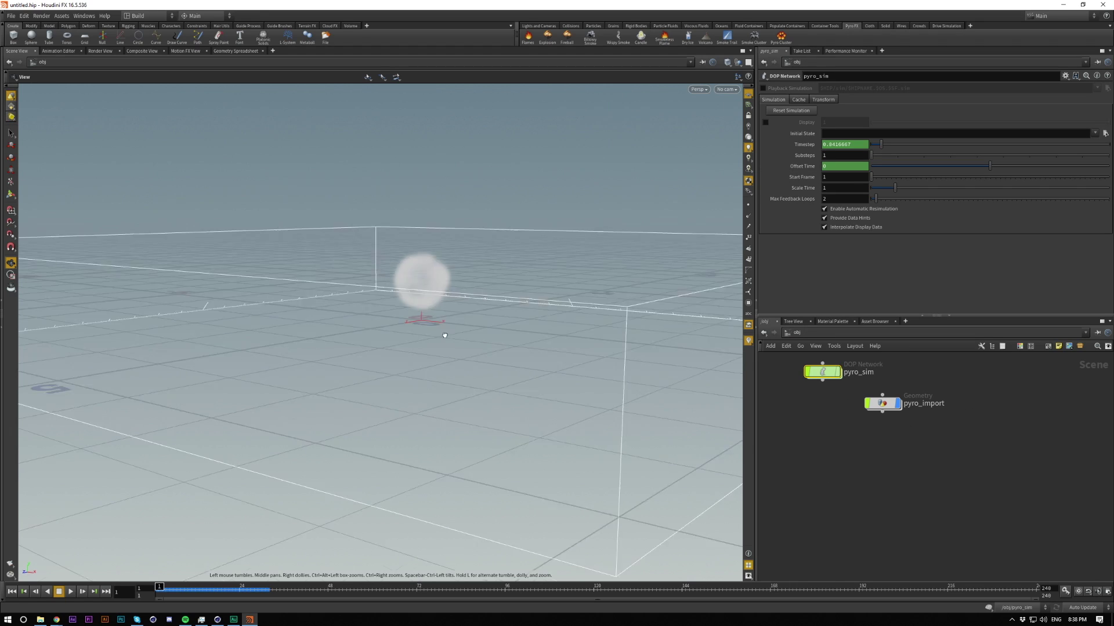
# Lay out the object-level nodes, add a torus geometry object and open its network.
pyautogui.moveTo(445, 335)
pyautogui.mouseDown()
pyautogui.moveTo(428, 380)
pyautogui.moveTo(434, 323)
pyautogui.mouseUp()
pyautogui.moveTo(863, 425); pyautogui.dragTo(903, 475, button='middle')
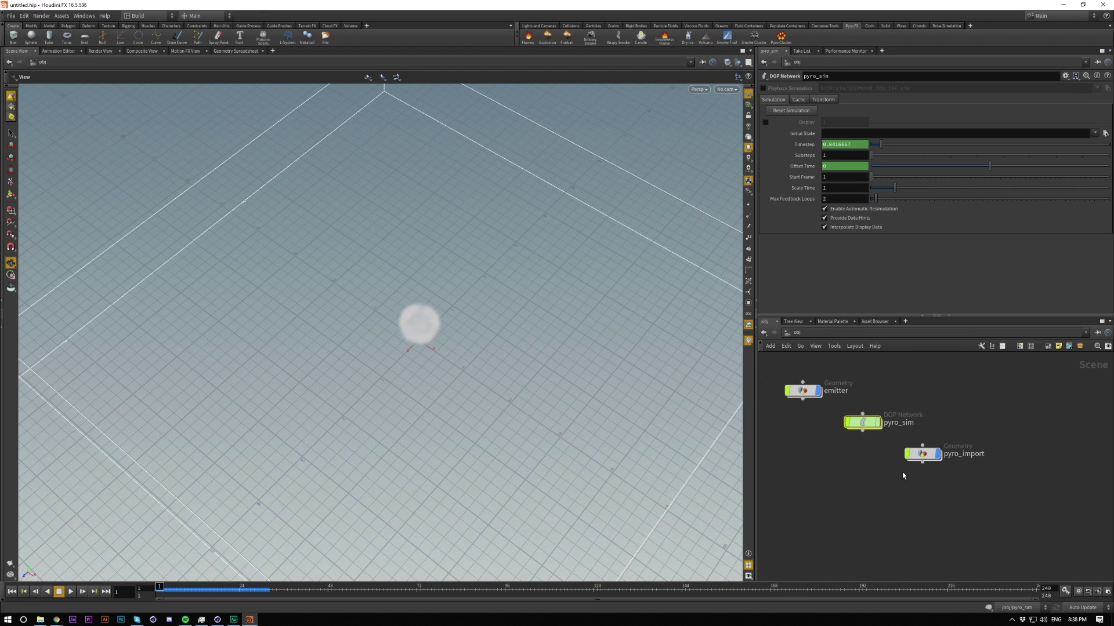
pyautogui.press('l')
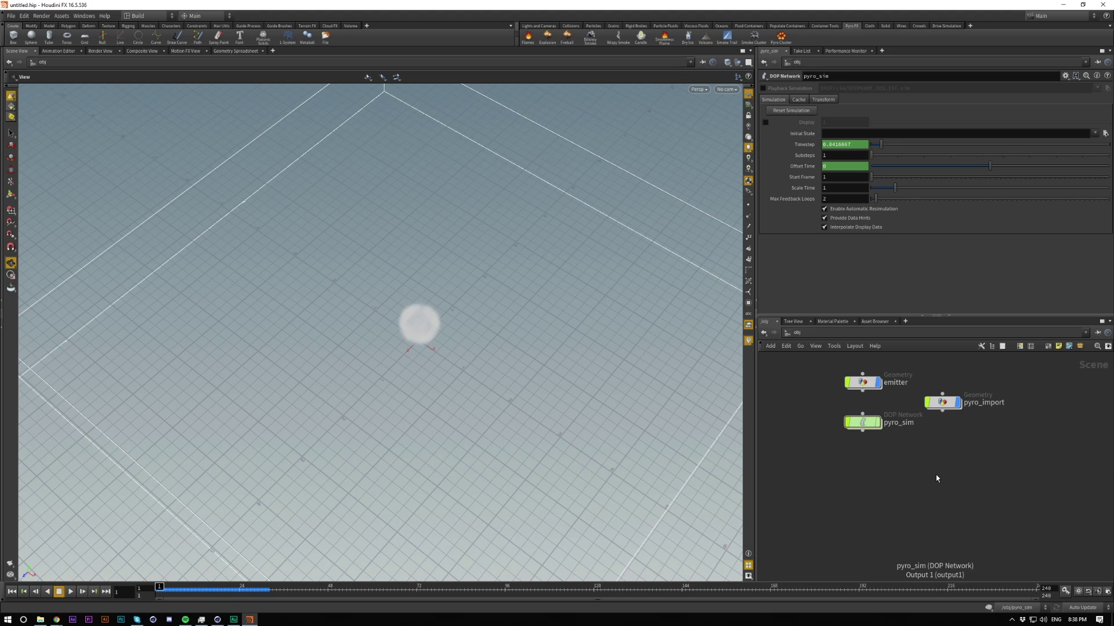
pyautogui.press('Tab')
pyautogui.write('torus')
pyautogui.press('Return')
pyautogui.press('Return')
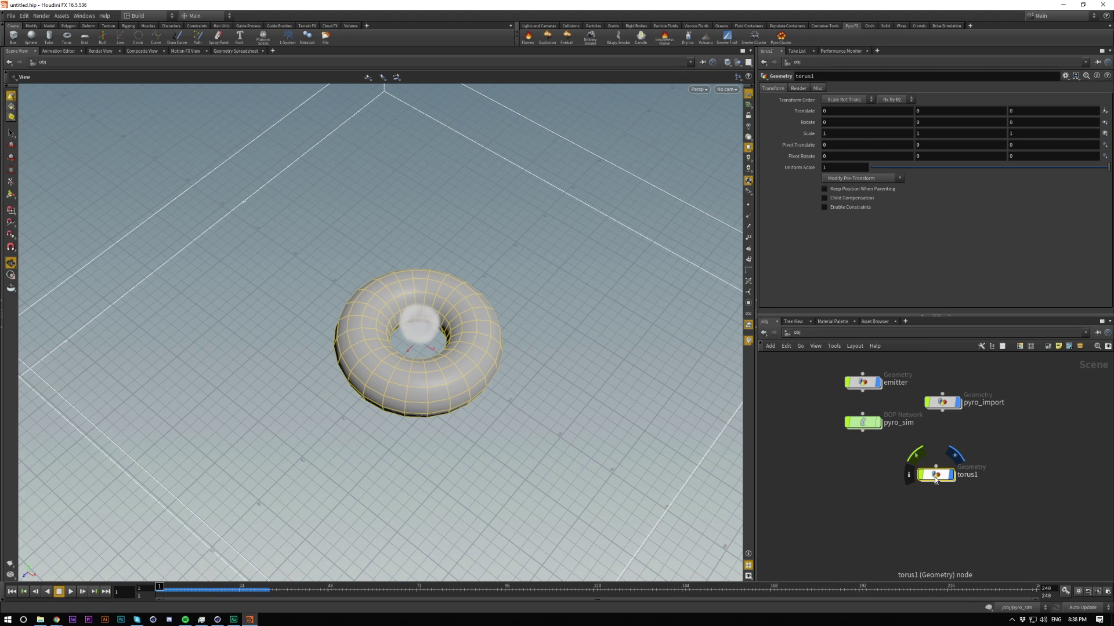
pyautogui.doubleClick(935, 476)
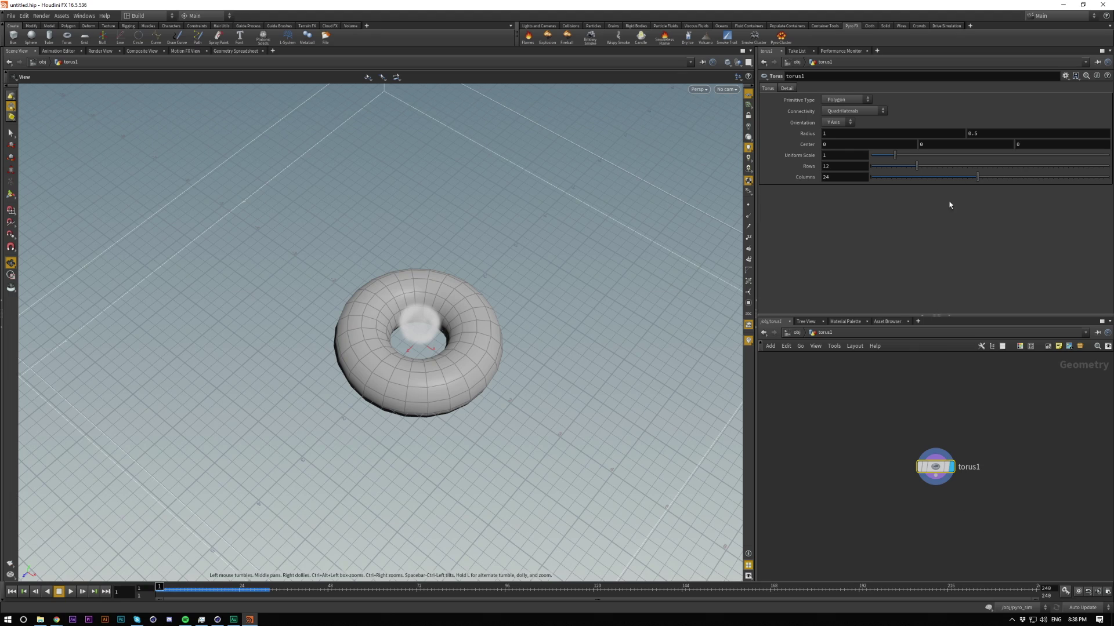
# Set the torus's second radius to 0.05, its columns to 500 and its rows to 31.
pyautogui.click(993, 132)
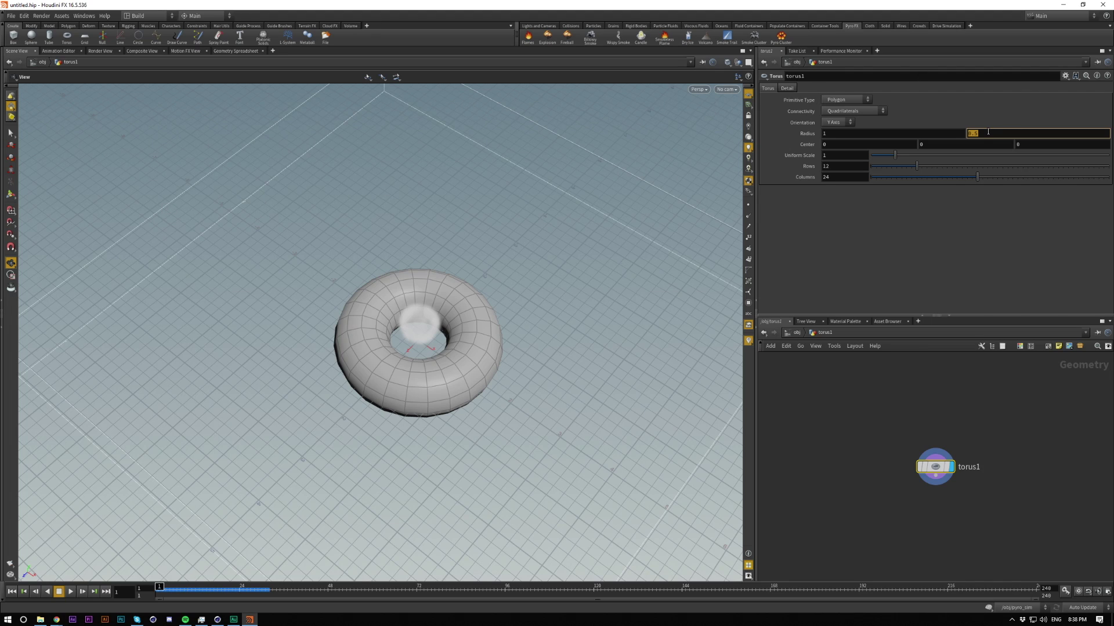
pyautogui.write('.05')
pyautogui.press('Return')
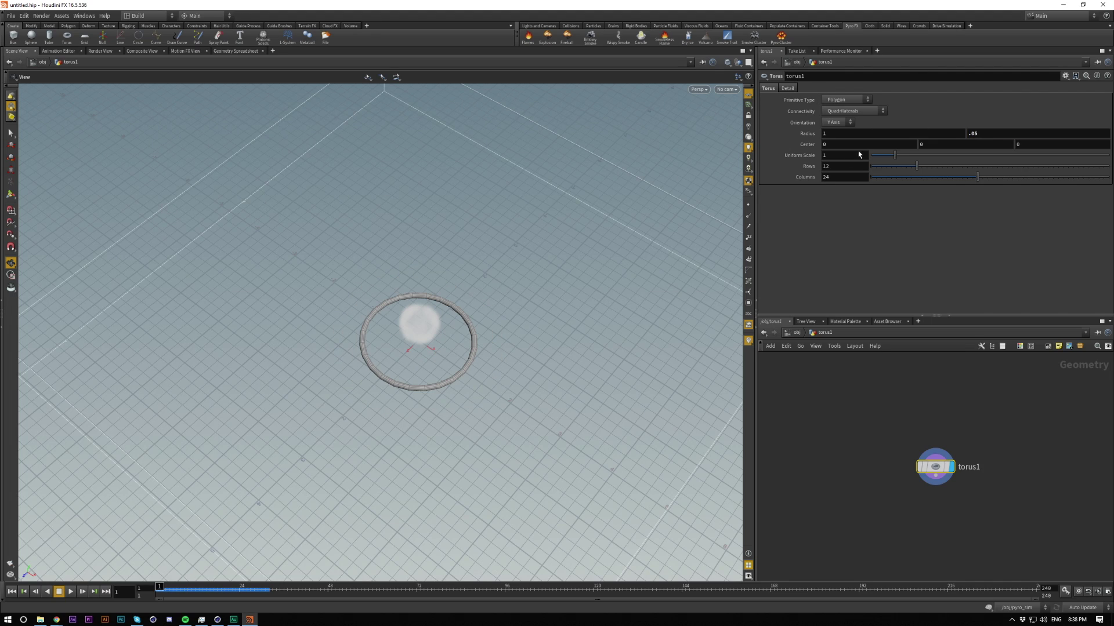
pyautogui.doubleClick(845, 177)
pyautogui.write('500')
pyautogui.press('Return')
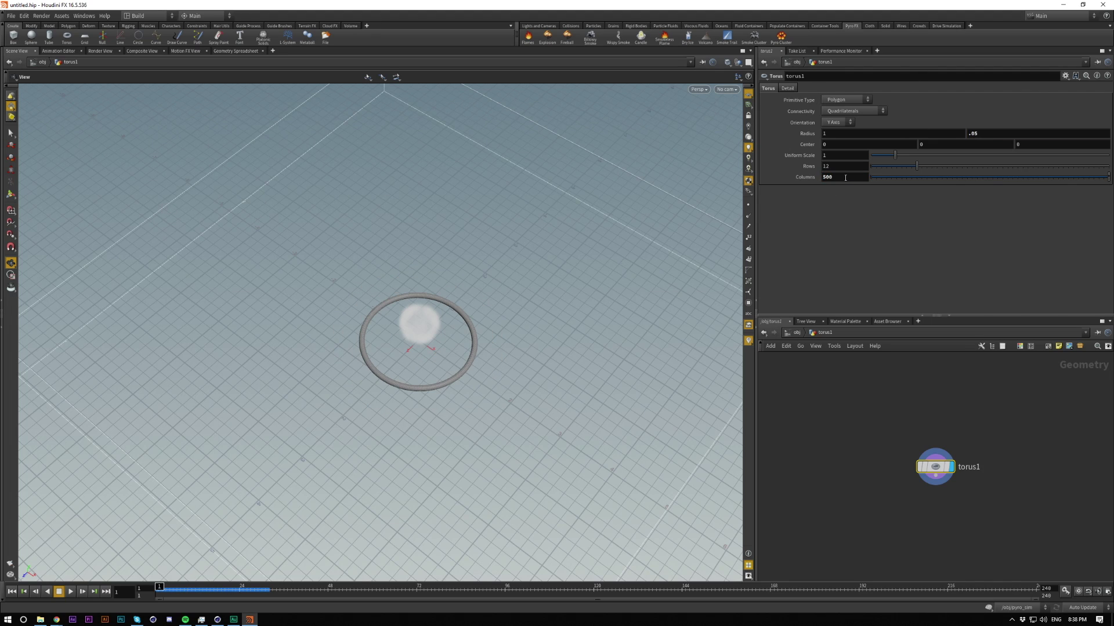
pyautogui.moveTo(432, 349); pyautogui.dragTo(646, 144, button='right')
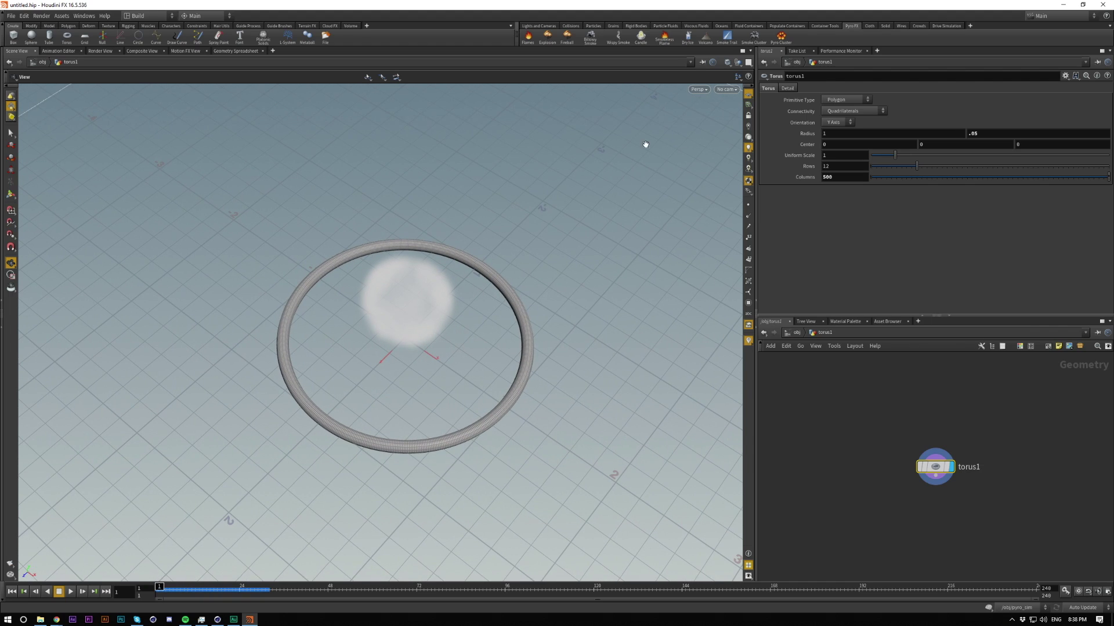
pyautogui.doubleClick(849, 167)
pyautogui.write('31')
pyautogui.press('Return')
# Examine the thin ring's mesh density up close, and view the whole ring around the smoke.
pyautogui.moveTo(604, 343); pyautogui.dragTo(597, 191, button='right')
pyautogui.moveTo(596, 191); pyautogui.dragTo(544, 280)
pyautogui.moveTo(544, 280); pyautogui.dragTo(625, 159, button='right')
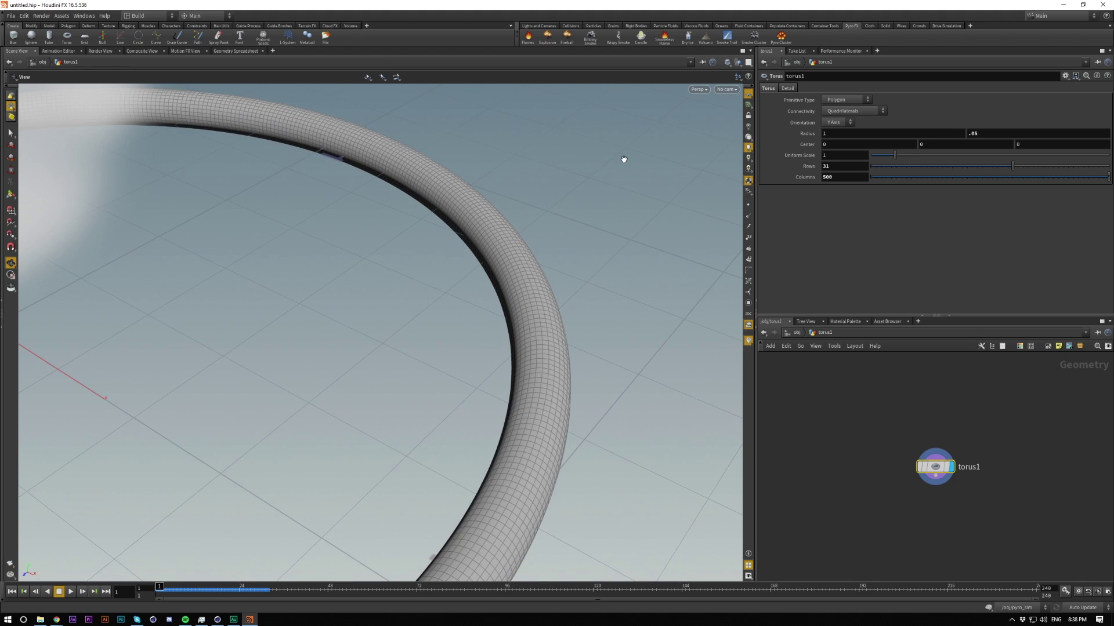
pyautogui.moveTo(624, 158); pyautogui.dragTo(541, 298)
pyautogui.moveTo(603, 192); pyautogui.dragTo(549, 281, button='right')
pyautogui.moveTo(549, 281); pyautogui.dragTo(553, 337)
pyautogui.scroll(5, 533, 197)
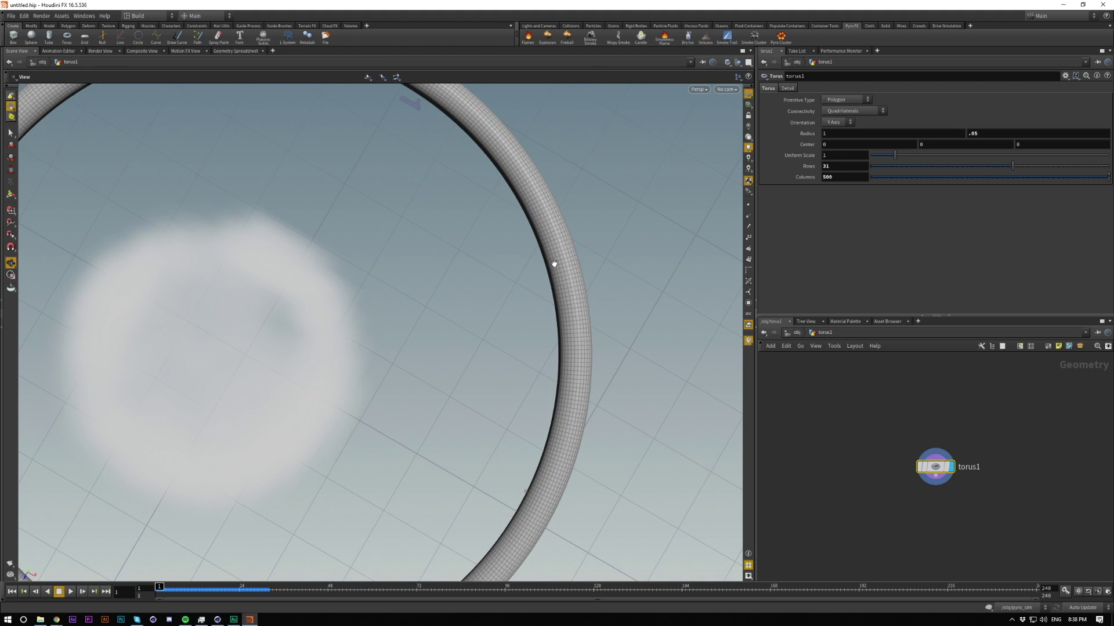
pyautogui.moveTo(552, 262); pyautogui.dragTo(487, 437, button='right')
pyautogui.moveTo(487, 437); pyautogui.dragTo(493, 336)
# Add an IsoOffset node fed by the torus and display its output.
pyautogui.rightClick(936, 483)
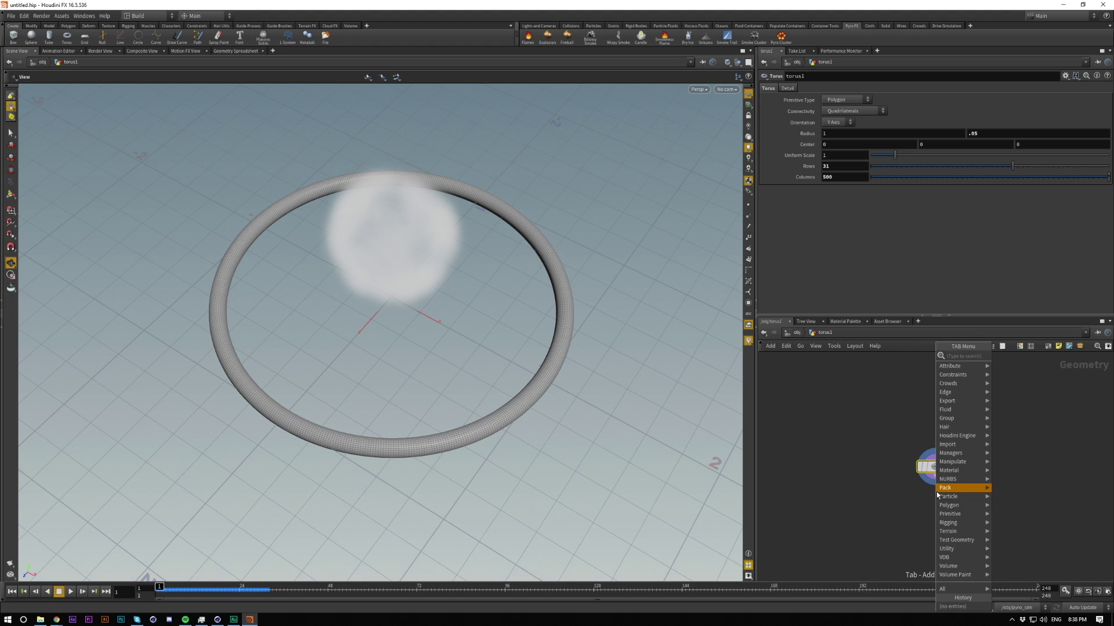
pyautogui.write('iso')
pyautogui.press('Return')
pyautogui.click(936, 492)
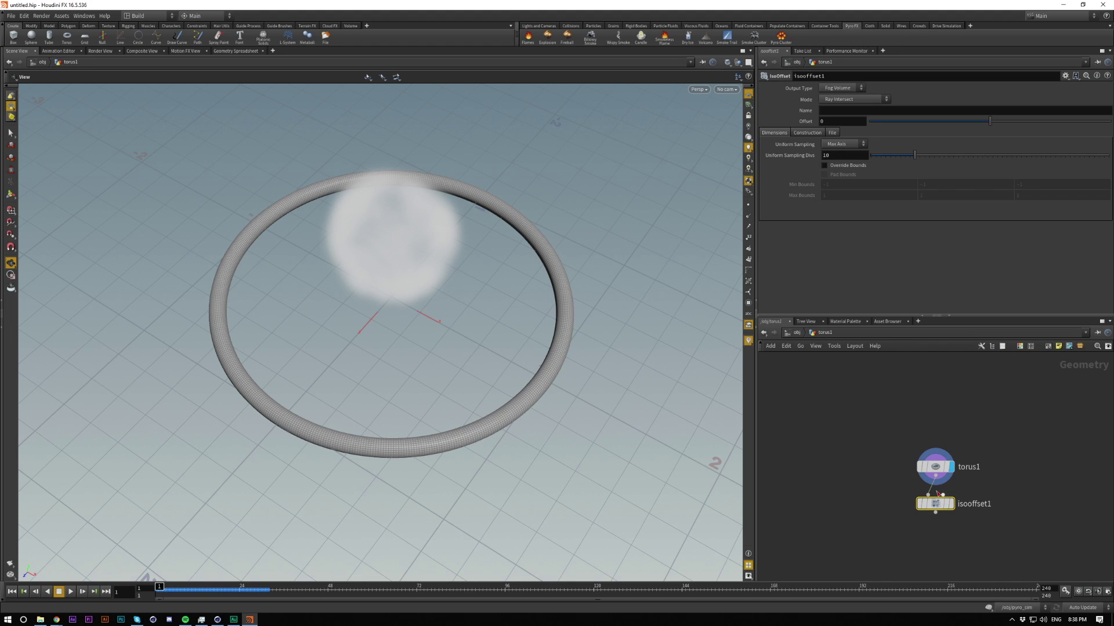
pyautogui.moveTo(942, 500); pyautogui.dragTo(942, 518)
pyautogui.click(950, 514)
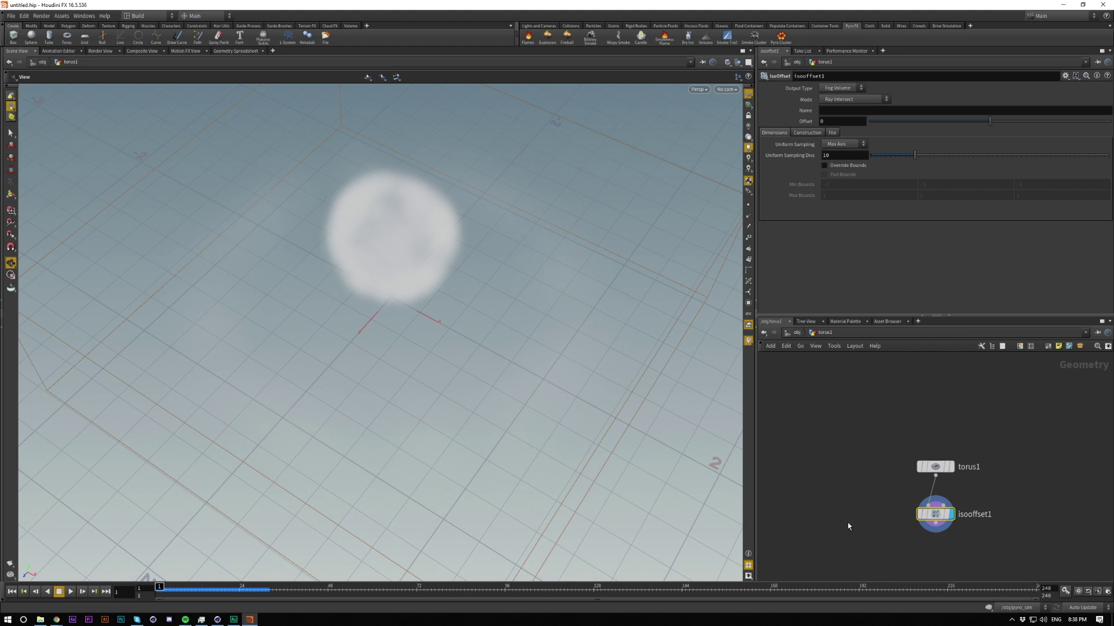
# Set the IsoOffset's uniform sampling divisions to 150 and check the ring-shaped fog volume.
pyautogui.click(843, 155)
pyautogui.write('150')
pyautogui.press('Return')
pyautogui.moveTo(884, 516); pyautogui.dragTo(878, 450, button='middle')
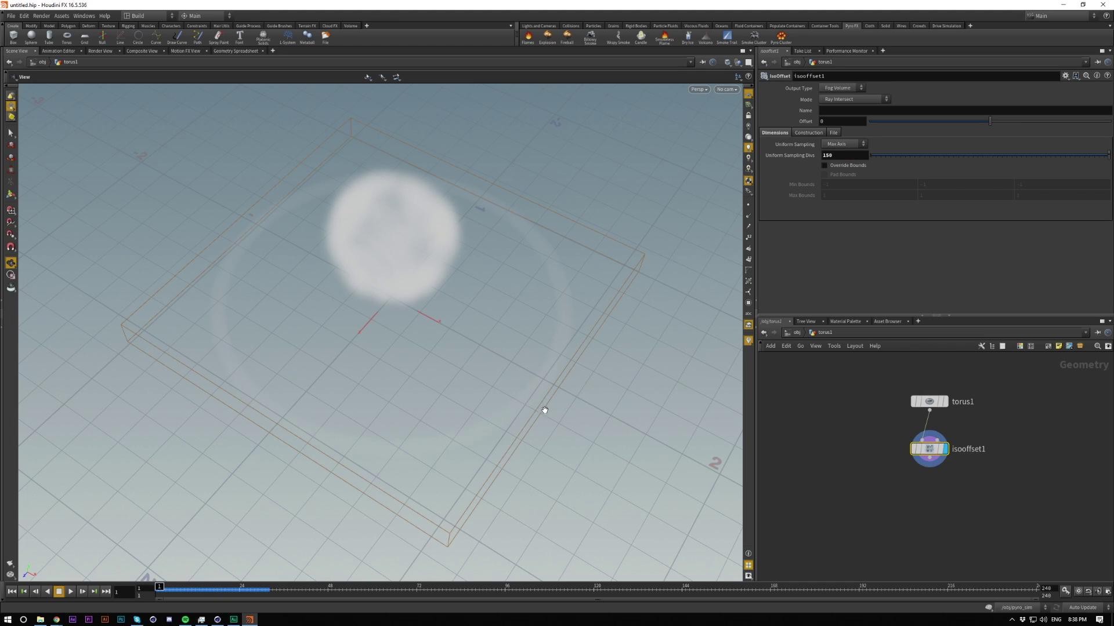
pyautogui.moveTo(566, 399); pyautogui.dragTo(510, 437)
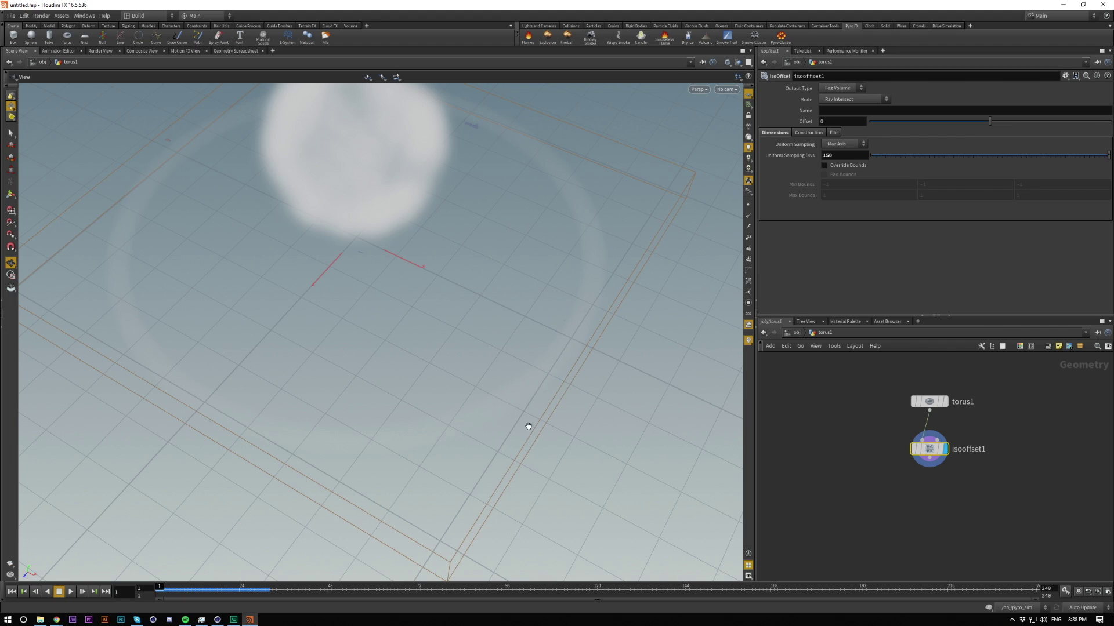
# Add a Scatter node fed by the IsoOffset, display it and inspect the points around the ring.
pyautogui.press('Tab')
pyautogui.write('scat')
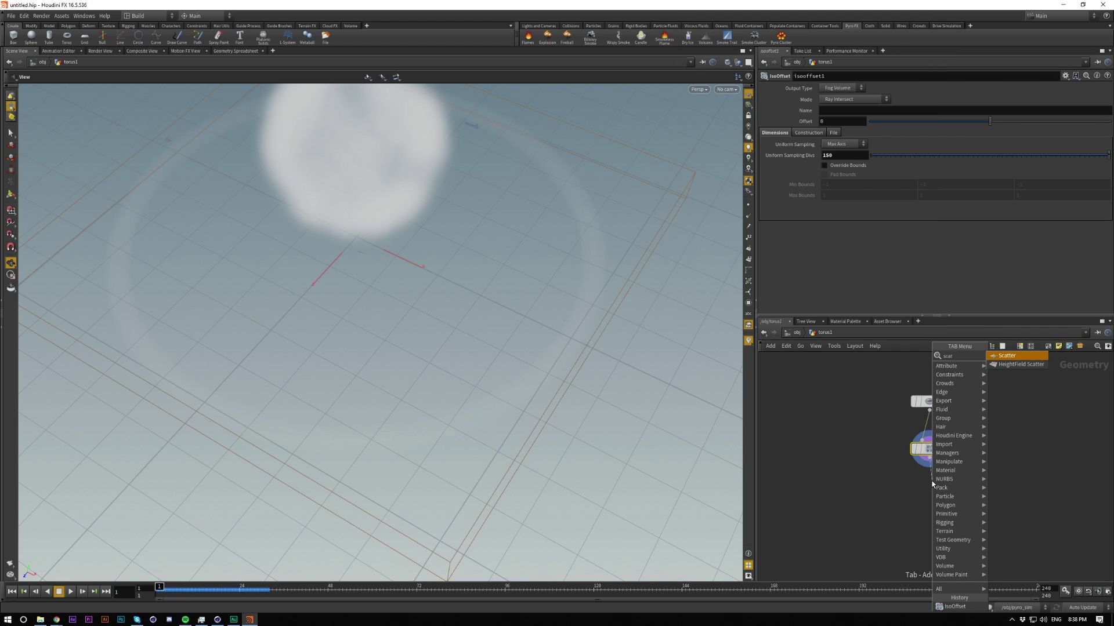
pyautogui.press('Return')
pyautogui.click(930, 493)
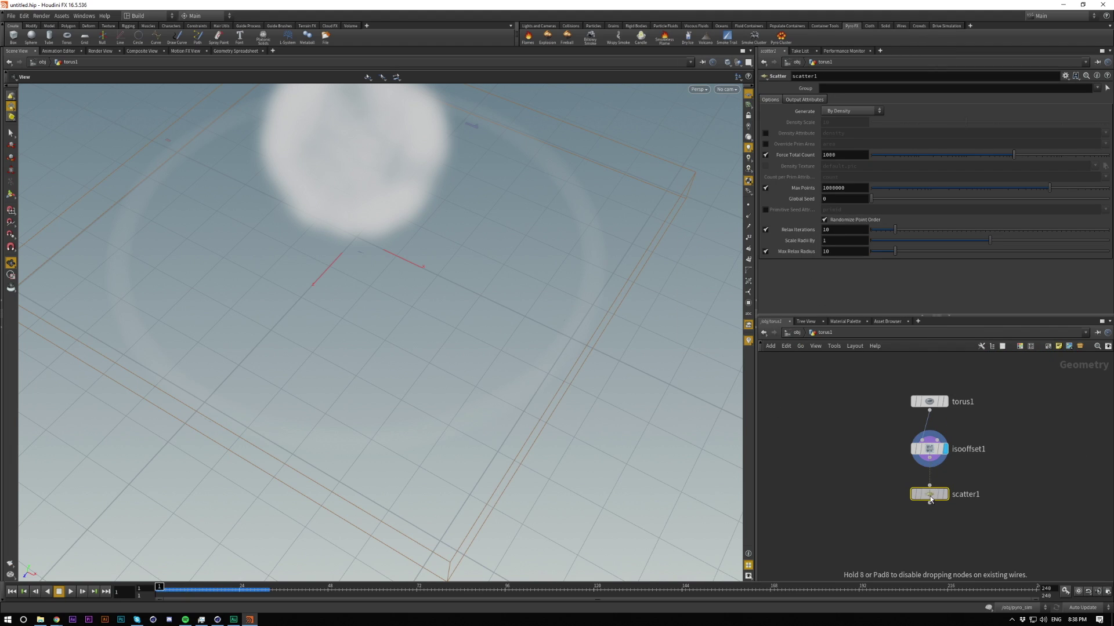
pyautogui.click(945, 494)
pyautogui.moveTo(528, 337); pyautogui.dragTo(463, 400, button='right')
pyautogui.moveTo(462, 400); pyautogui.dragTo(542, 323)
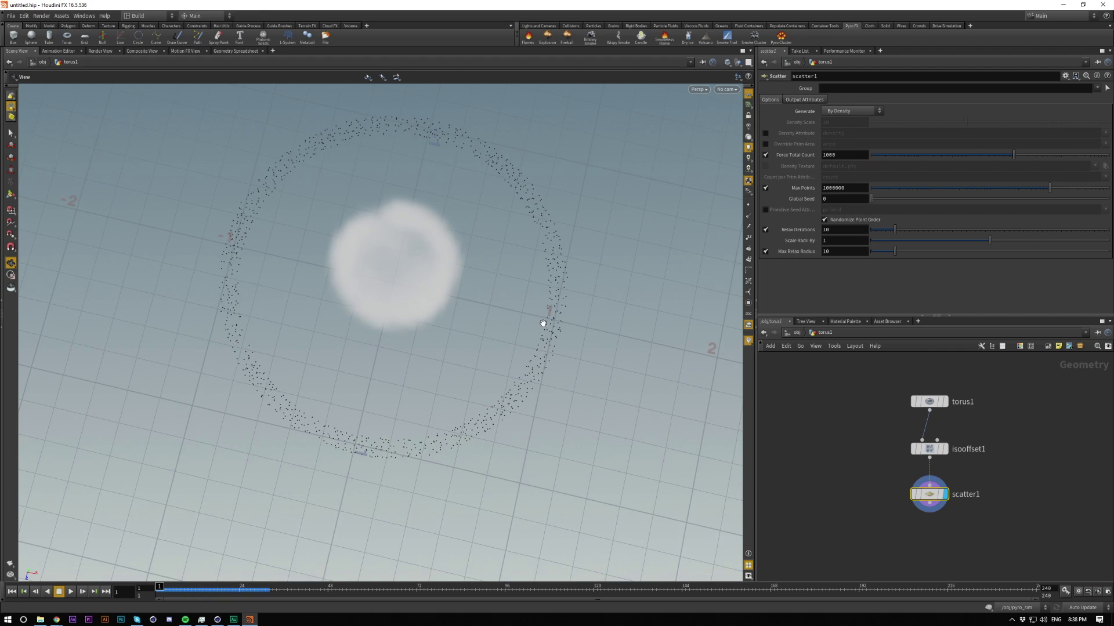
pyautogui.moveTo(539, 245); pyautogui.dragTo(538, 327, button='middle')
pyautogui.scroll(5, 586, 417)
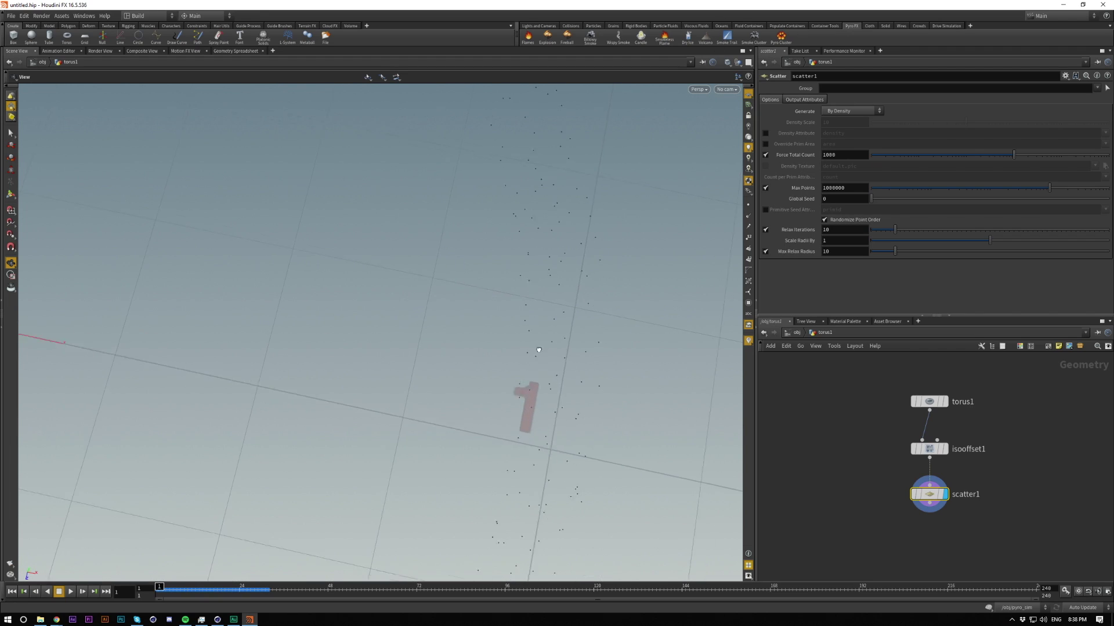
pyautogui.moveTo(539, 350); pyautogui.dragTo(512, 308)
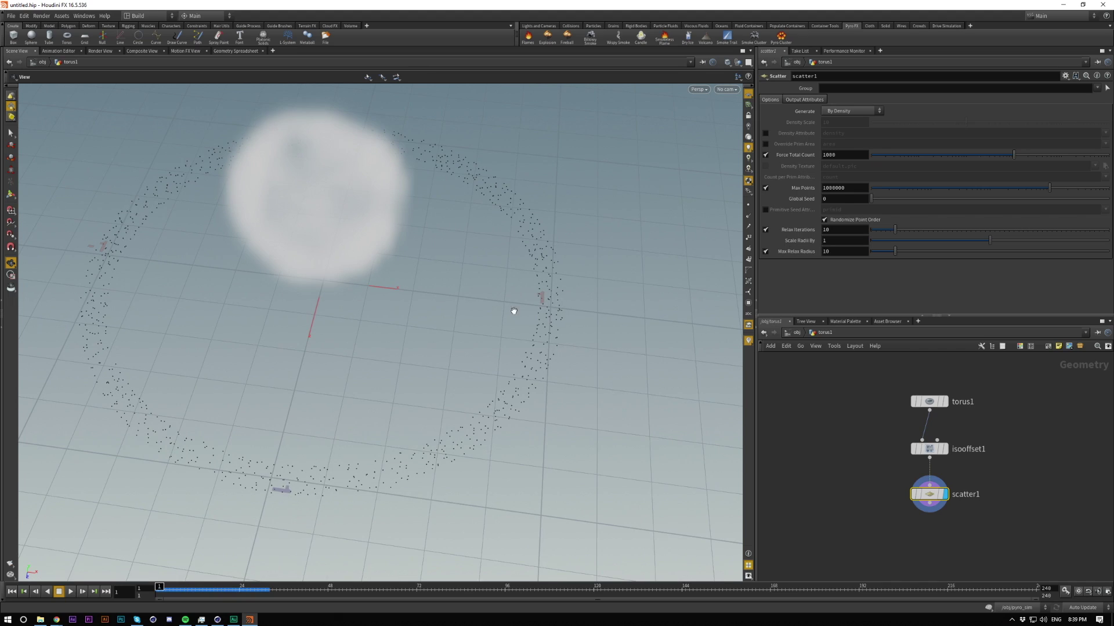
# Try a force total count of 100000 on the scatter, reduce it to 10000 and check the ring's point density.
pyautogui.click(834, 189)
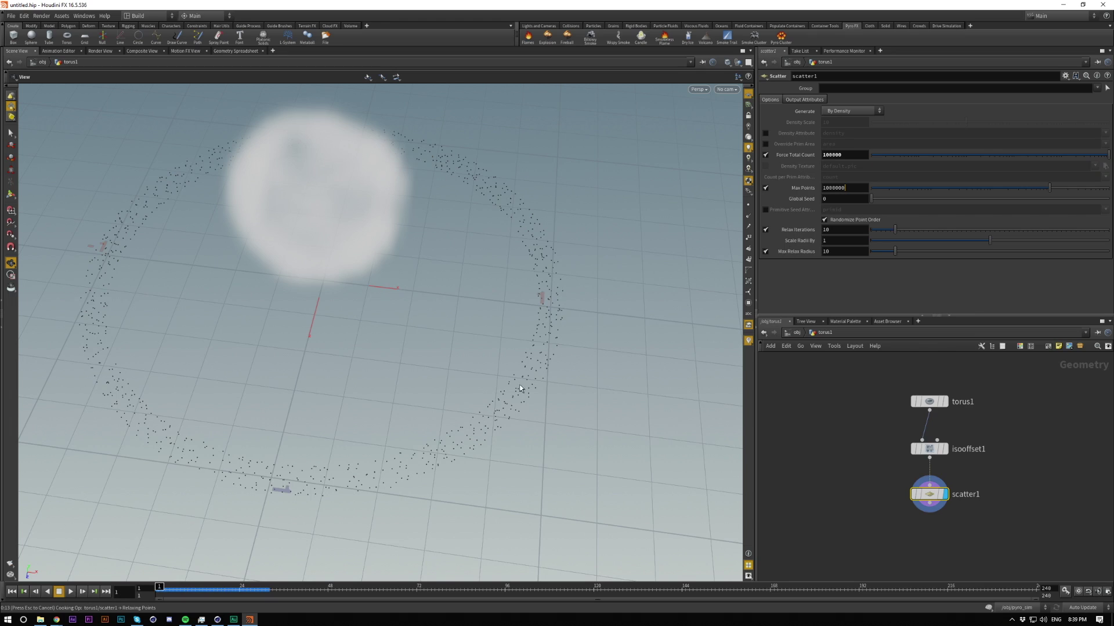
pyautogui.click(841, 155)
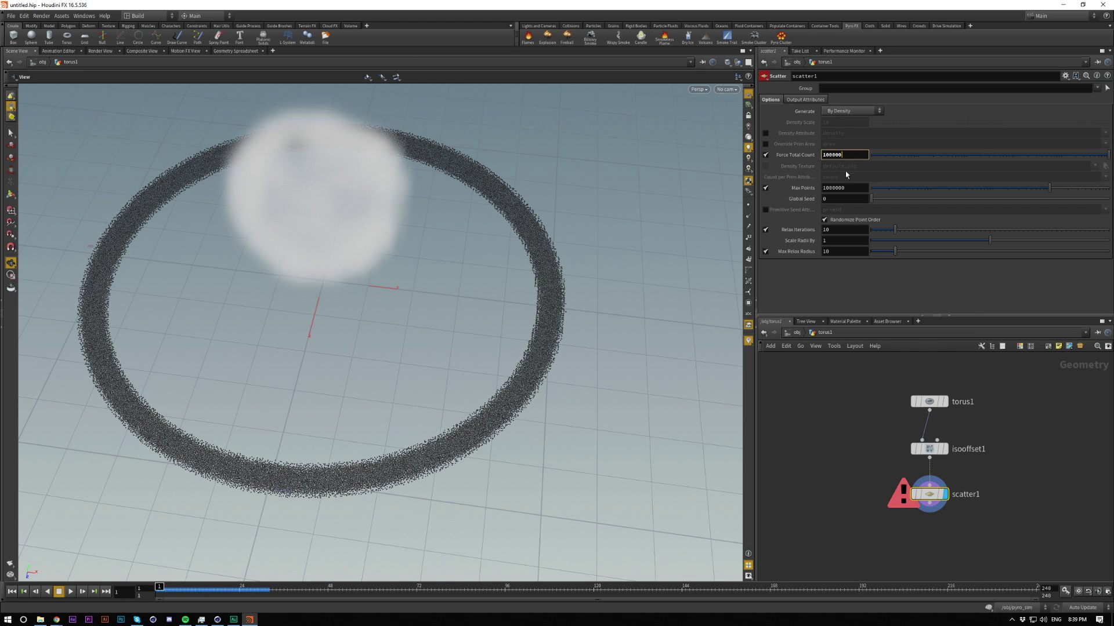
pyautogui.press('Return')
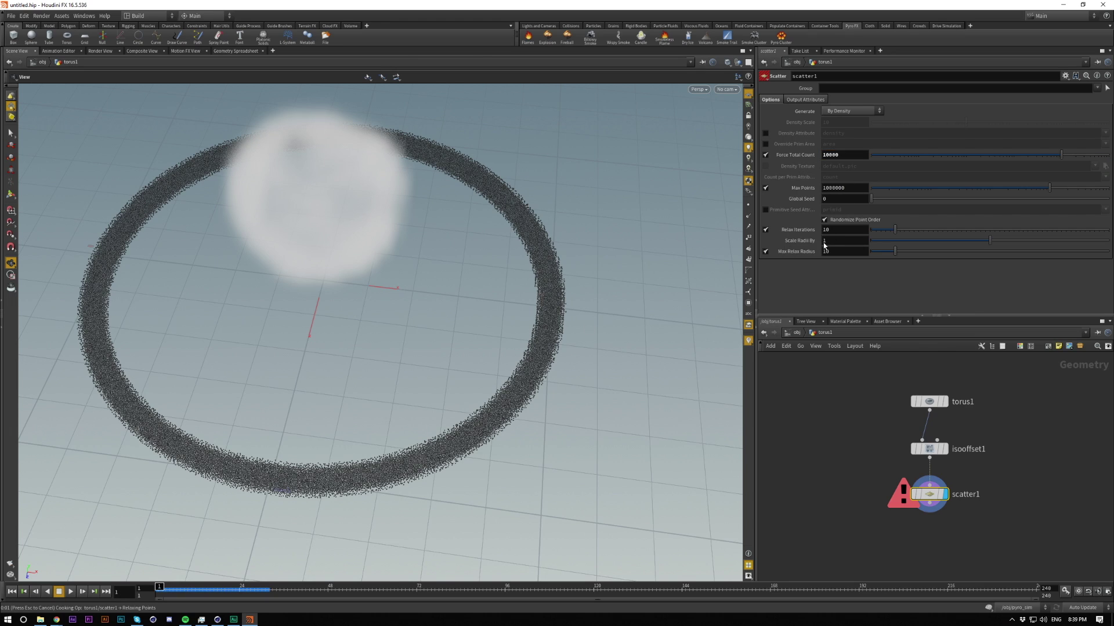
pyautogui.moveTo(540, 229); pyautogui.dragTo(517, 204)
pyautogui.moveTo(449, 331); pyautogui.dragTo(413, 512, button='right')
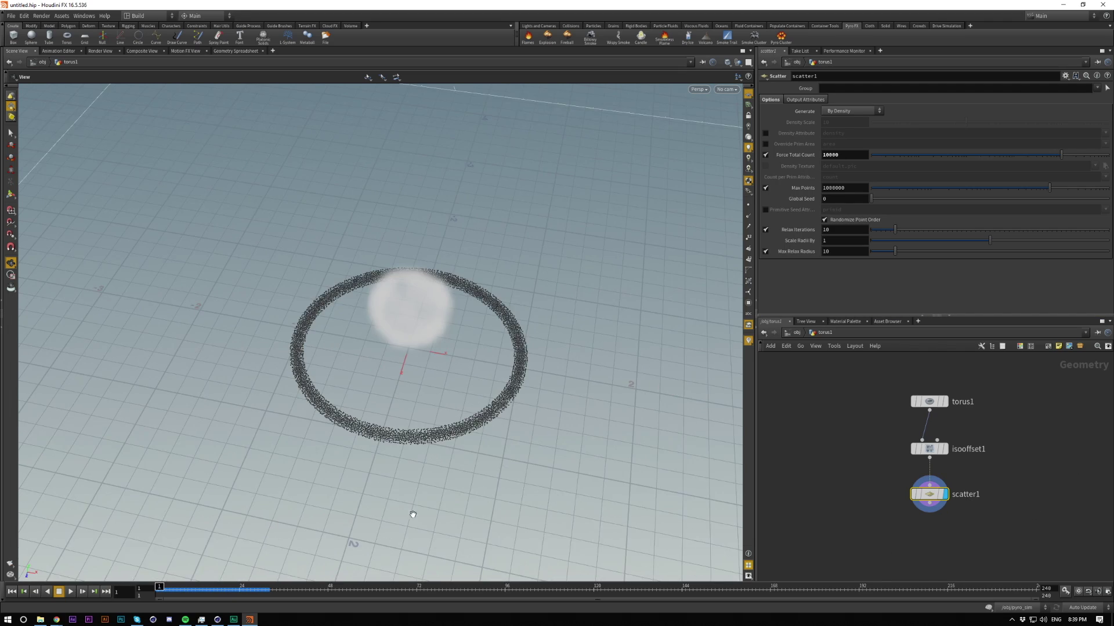
pyautogui.moveTo(459, 342); pyautogui.dragTo(510, 439)
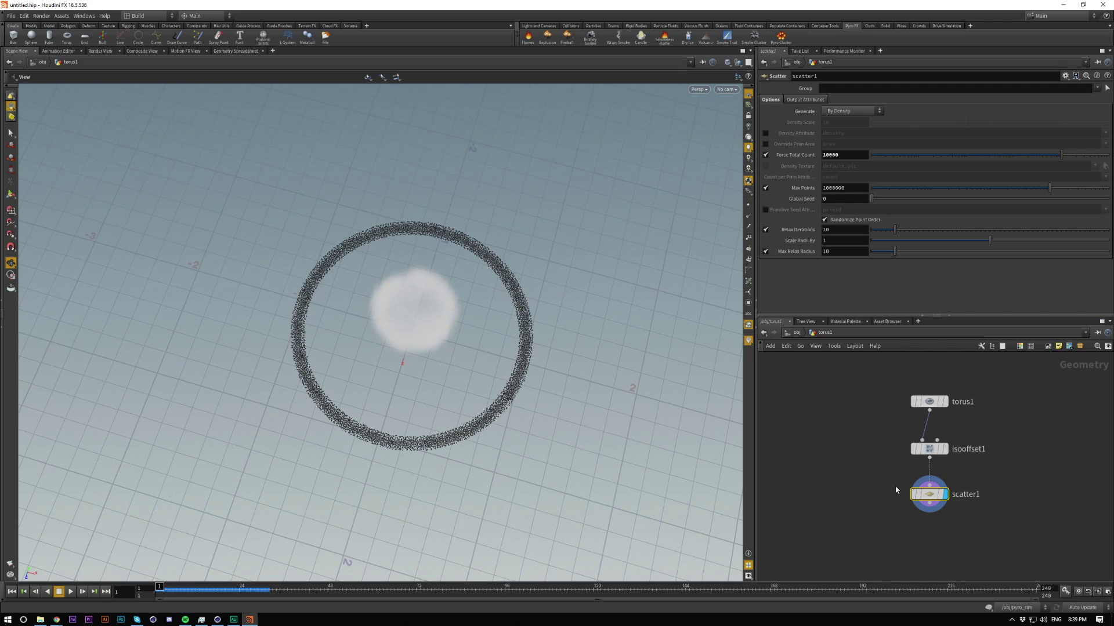
# Add a POP Network fed by the scattered points.
pyautogui.moveTo(896, 490); pyautogui.dragTo(901, 428, button='middle')
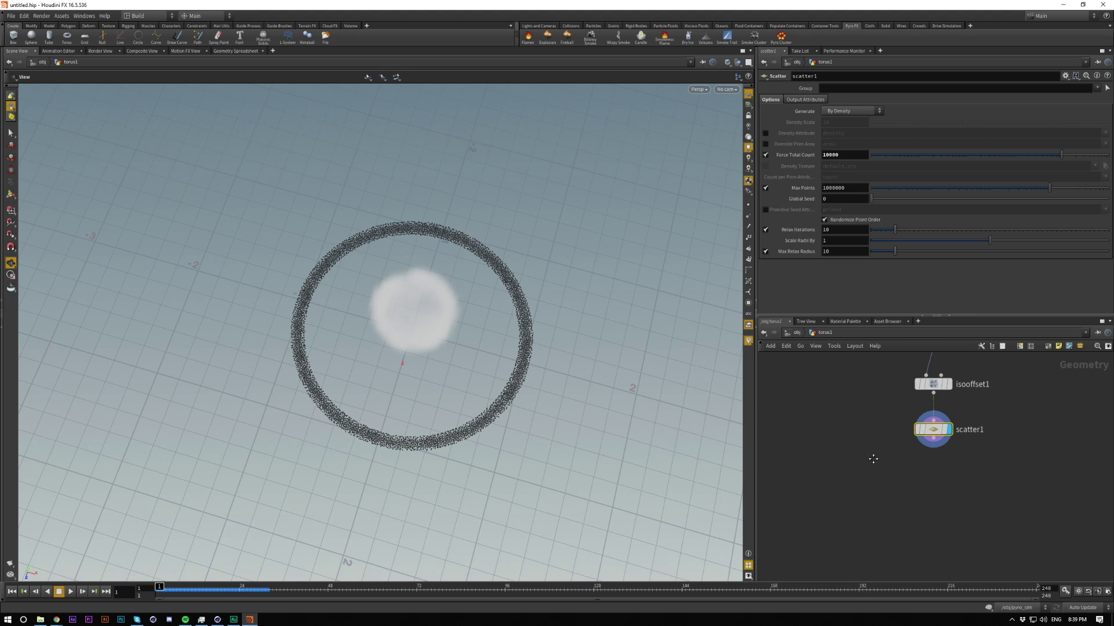
pyautogui.click(943, 444)
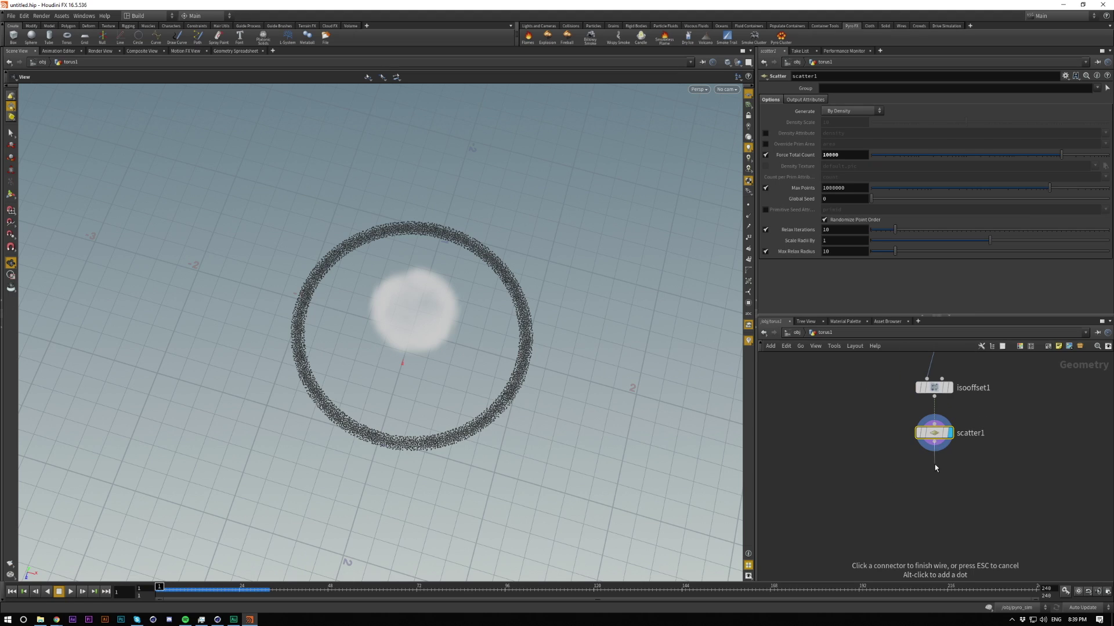
pyautogui.click(934, 464)
pyautogui.write('pop net')
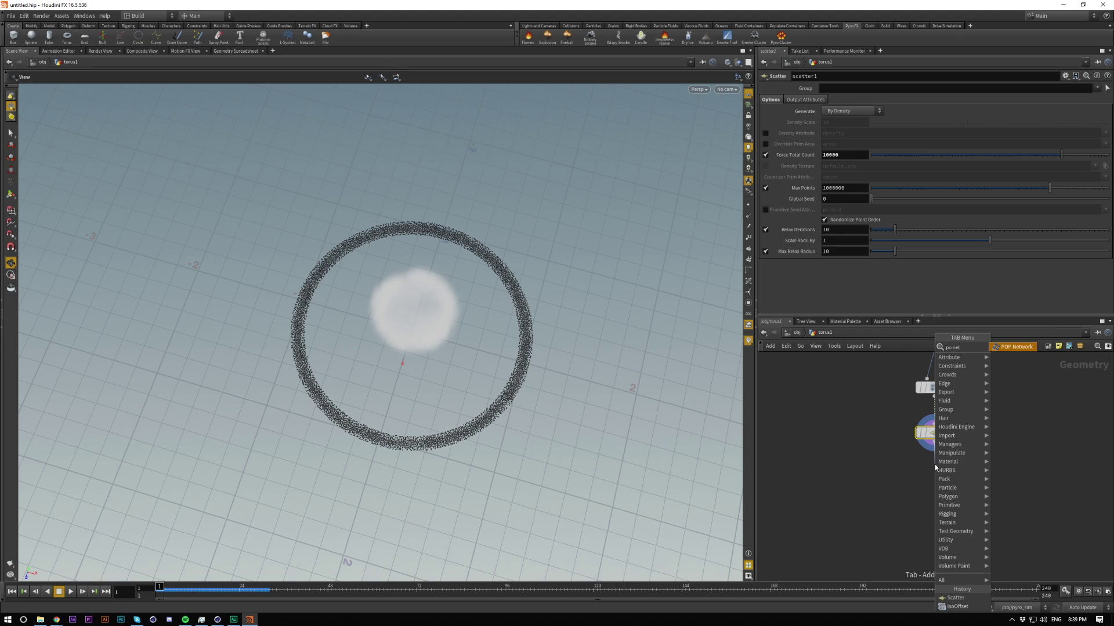
pyautogui.press('Return')
pyautogui.click(935, 468)
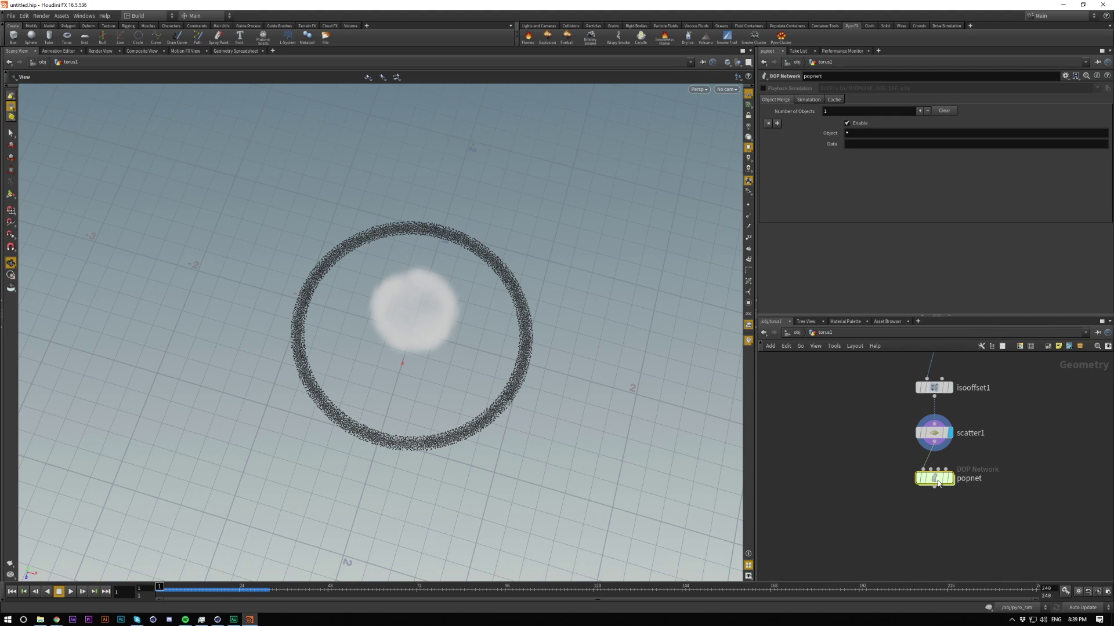
# Inside the POP network, turn off the source's guide, set its emission type to All Geometry and show its birth settings.
pyautogui.doubleClick(938, 480)
pyautogui.click(978, 407)
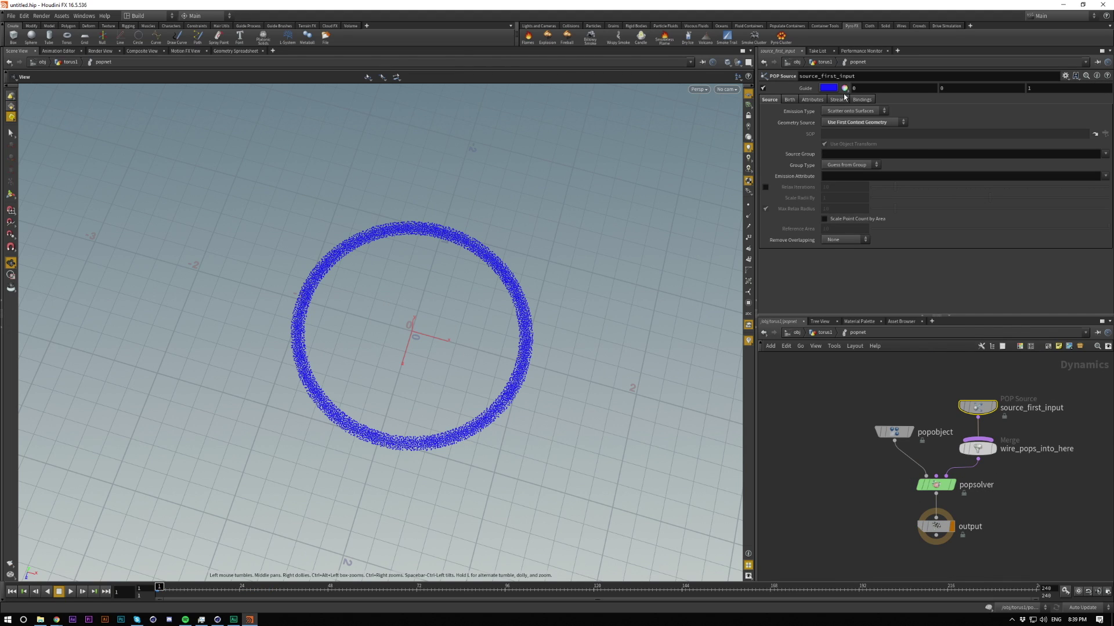
pyautogui.click(763, 88)
pyautogui.click(839, 111)
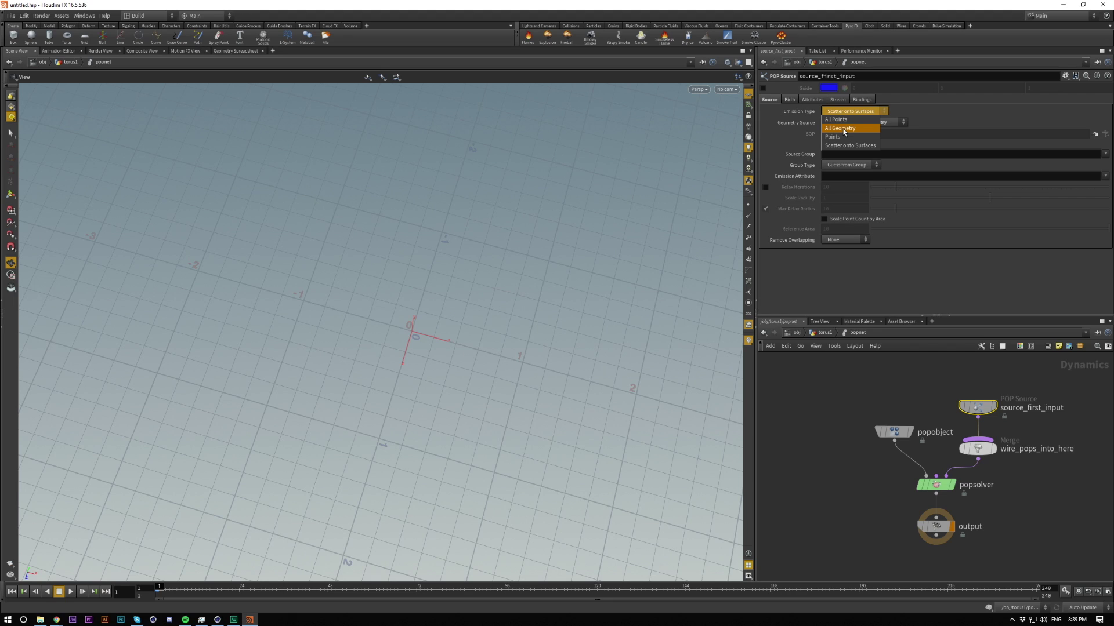
pyautogui.click(843, 129)
pyautogui.click(789, 100)
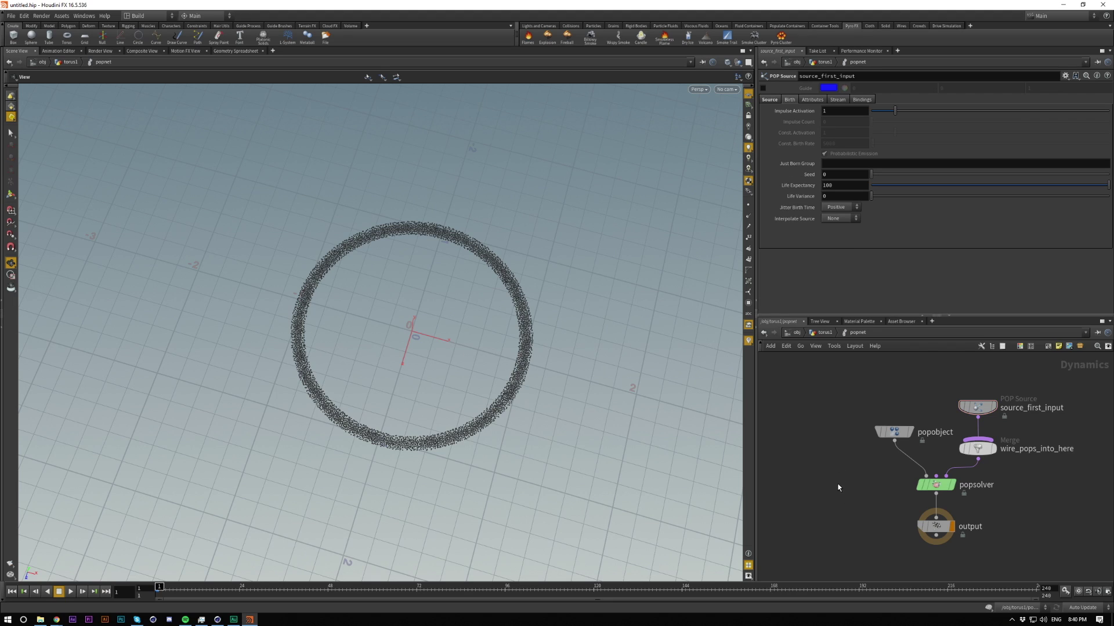
# Return to the torus network, inspect the POP network's geometry information and advance to frame 2.
pyautogui.press('u')
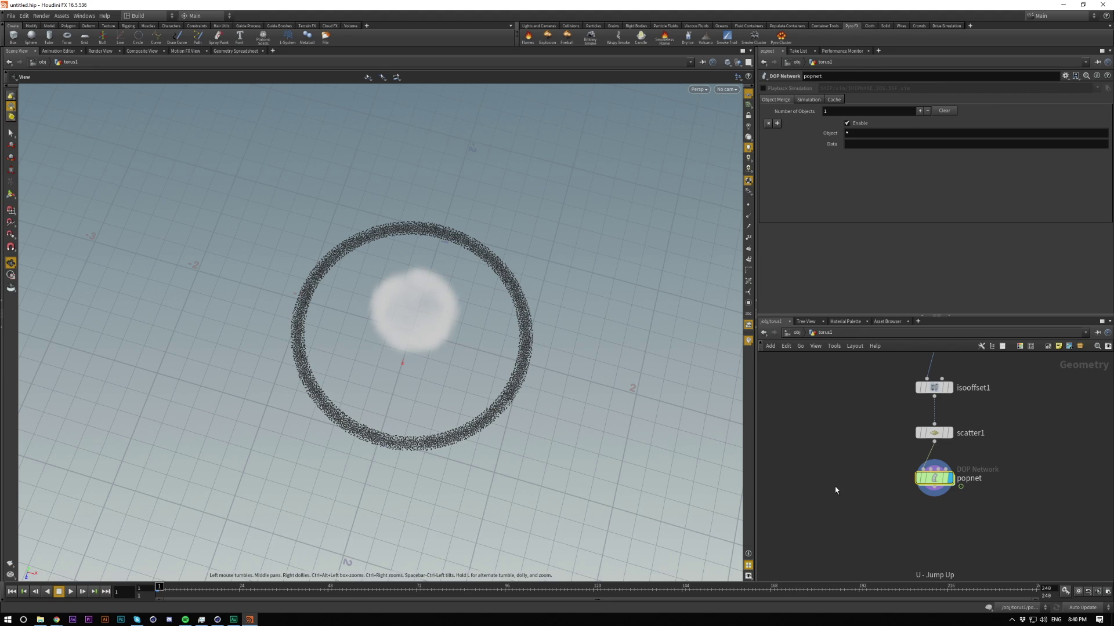
pyautogui.middleClick(937, 482)
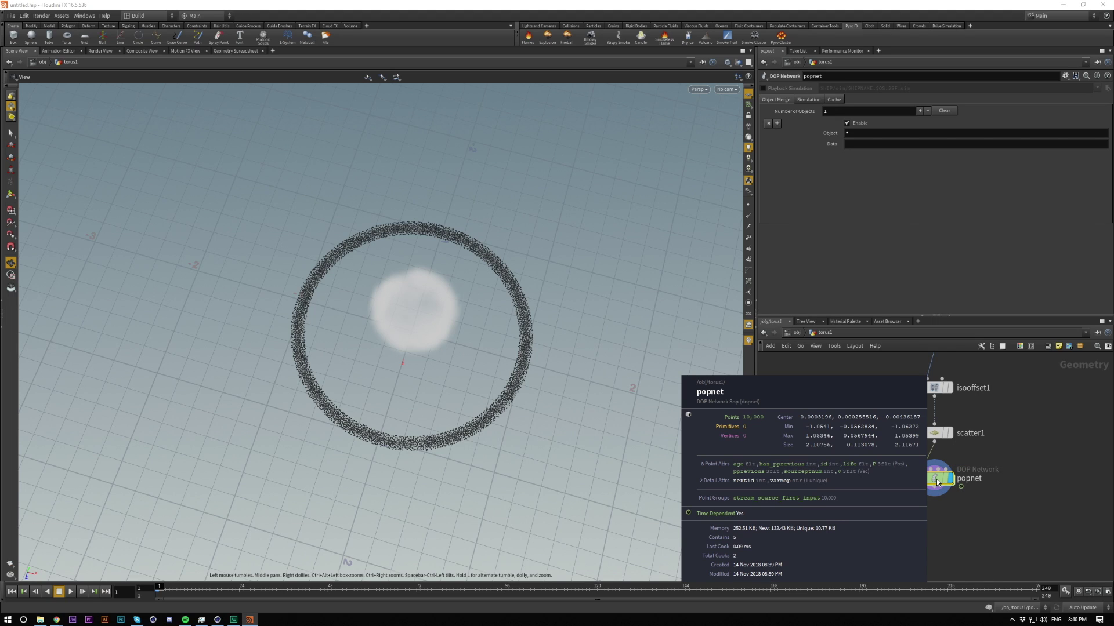
pyautogui.press('Right')
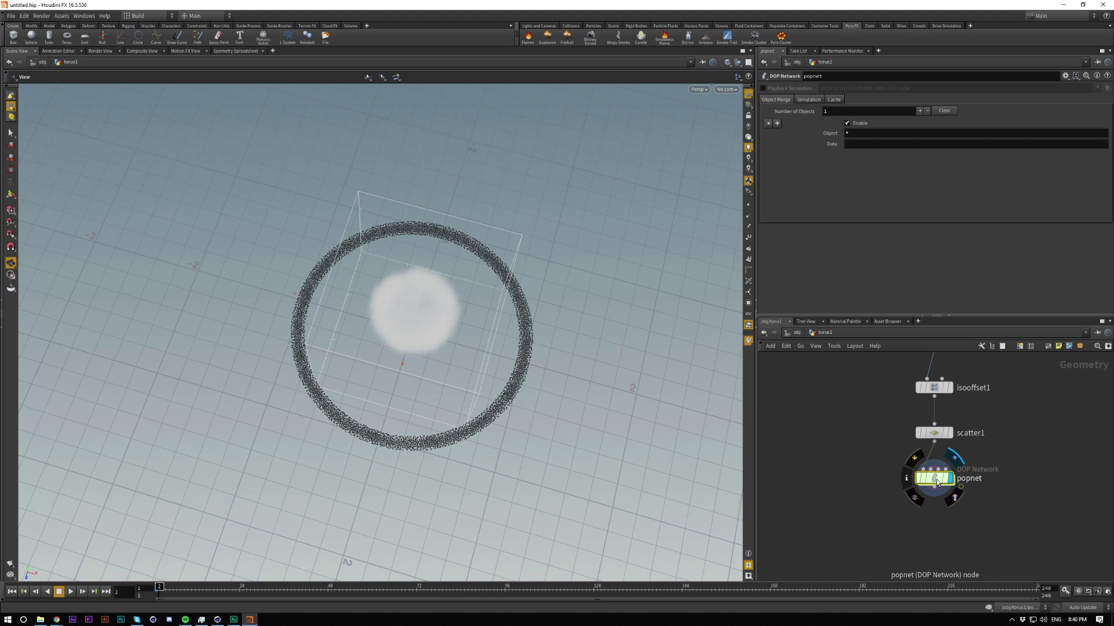
# Inside the POP network, set the source's impulse activation to the expression $F==1.
pyautogui.middleClick(937, 482)
pyautogui.middleClick(937, 480)
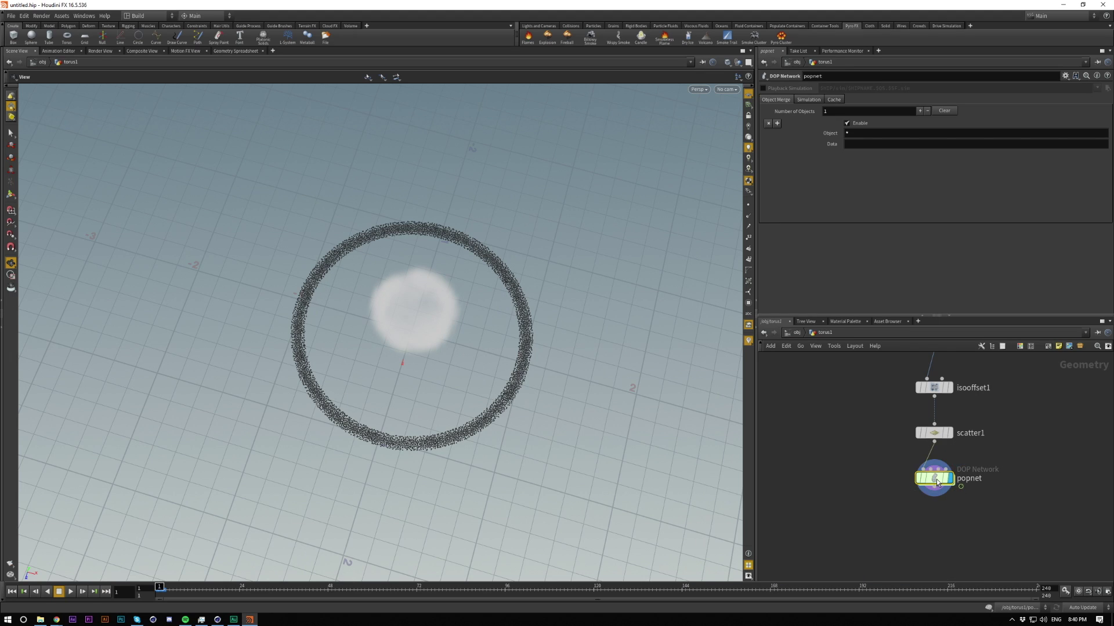
pyautogui.doubleClick(936, 479)
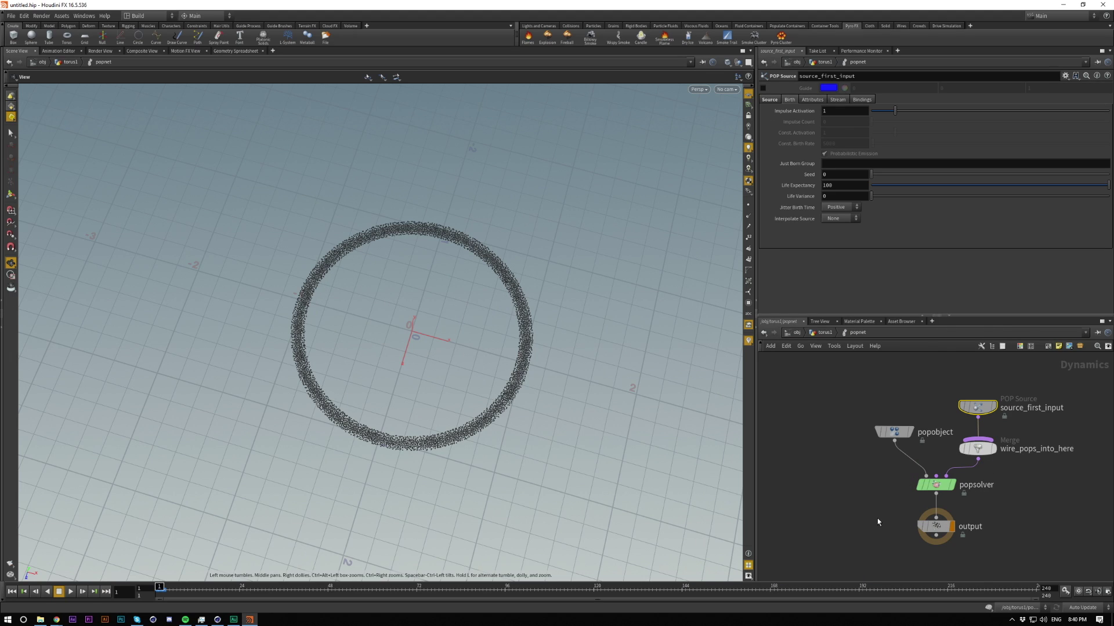
pyautogui.moveTo(986, 412)
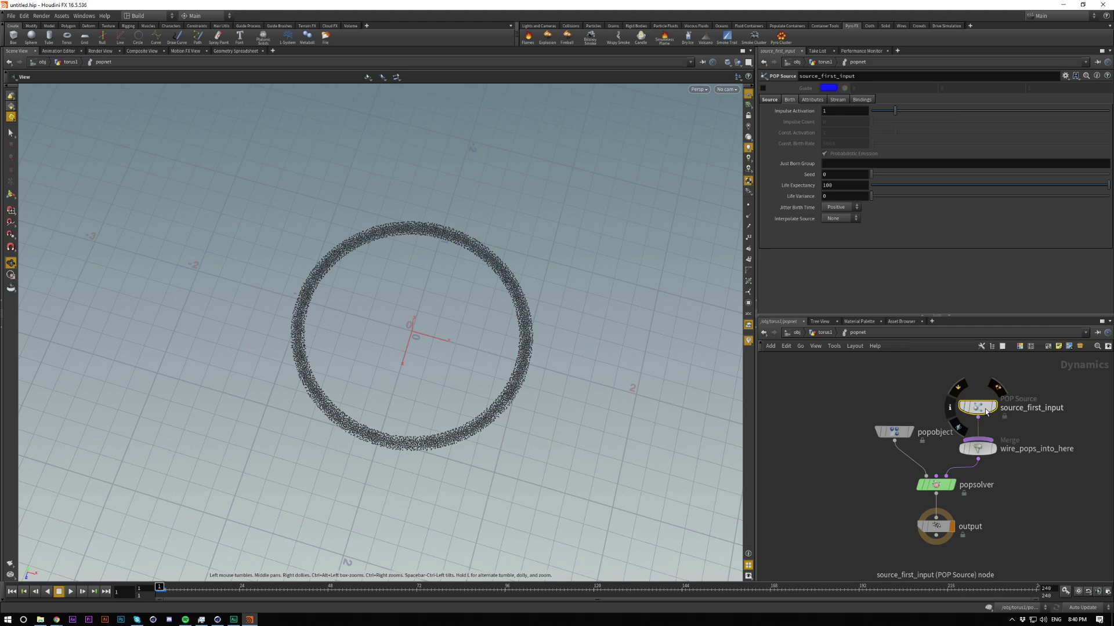
pyautogui.click(841, 112)
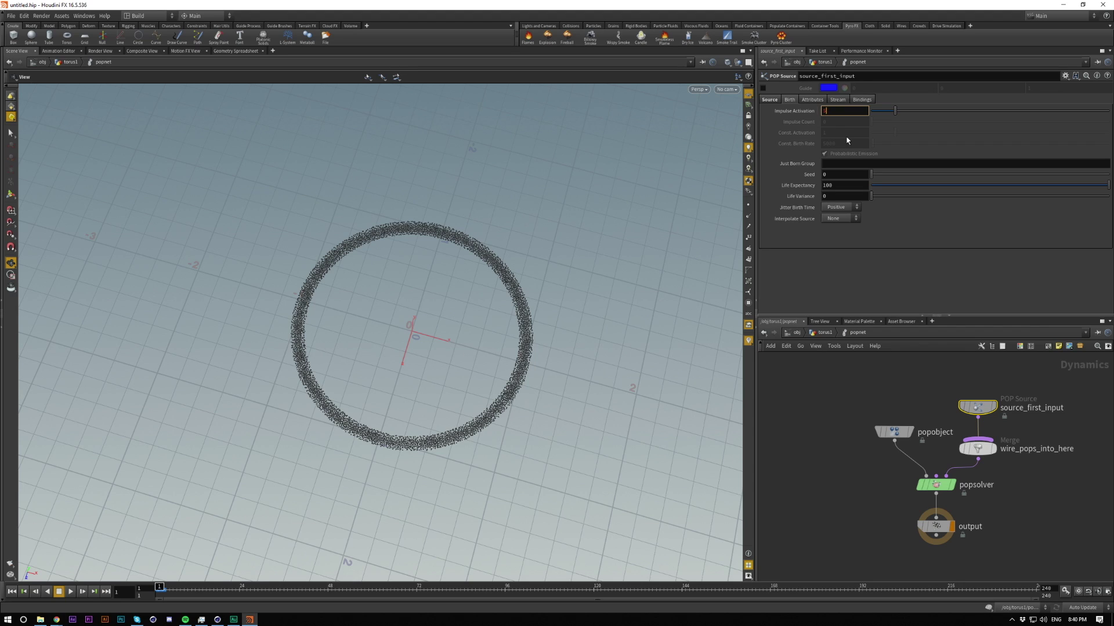
pyautogui.write('$F')
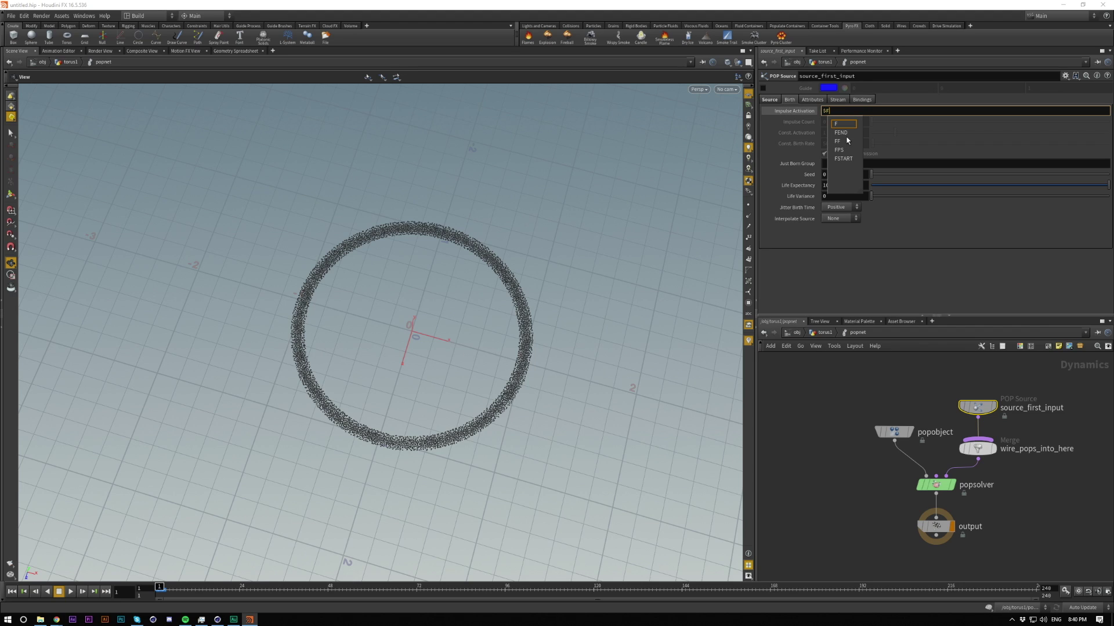
pyautogui.write('==1')
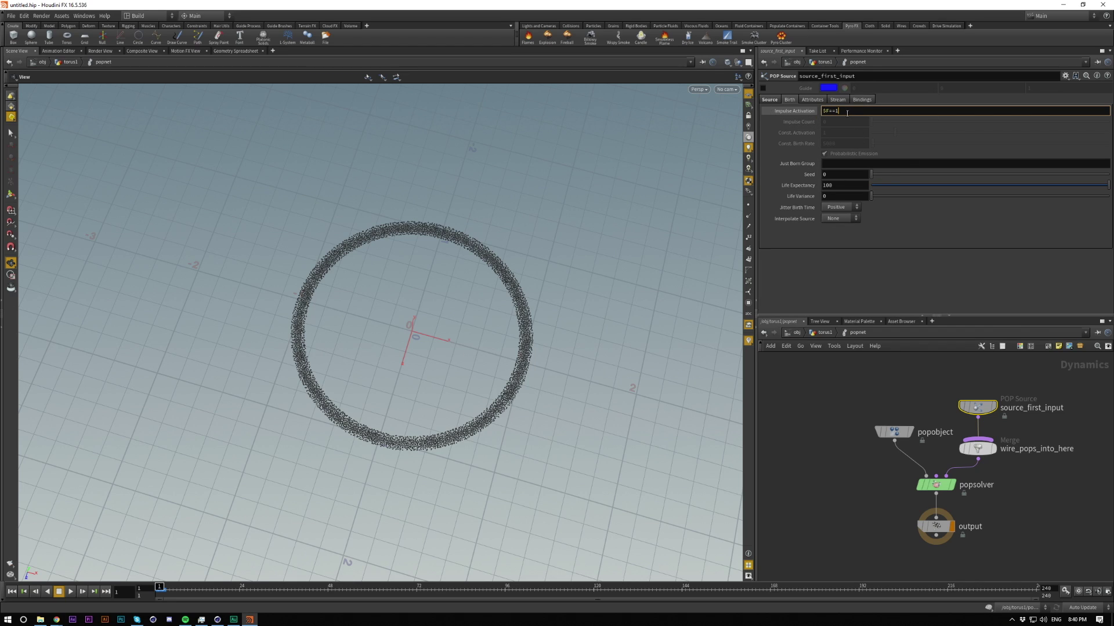
pyautogui.press('Return')
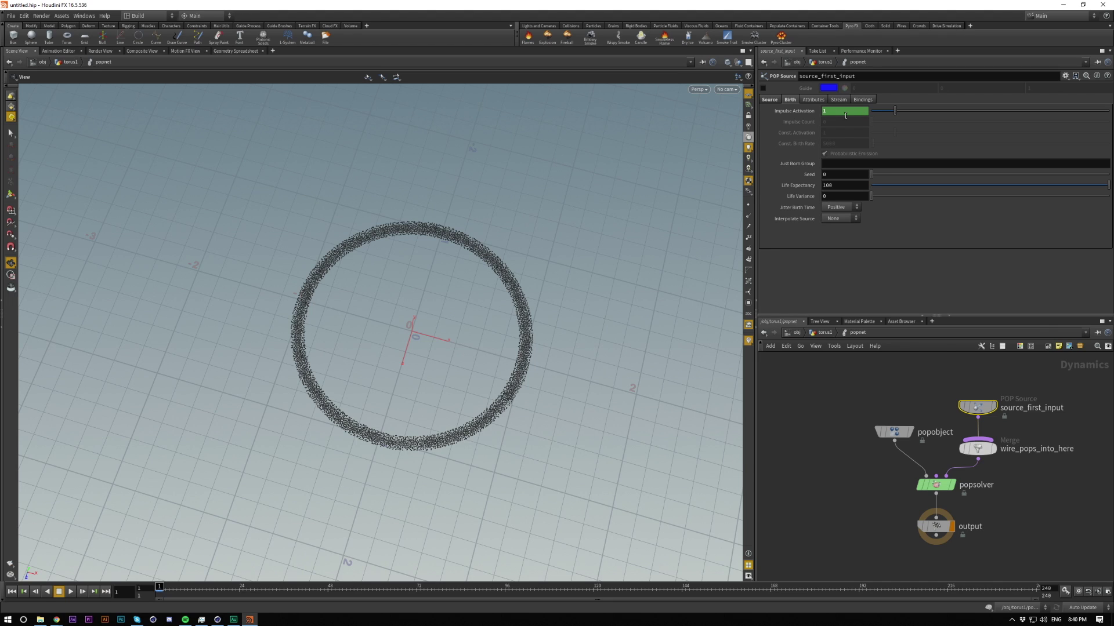
pyautogui.press('u')
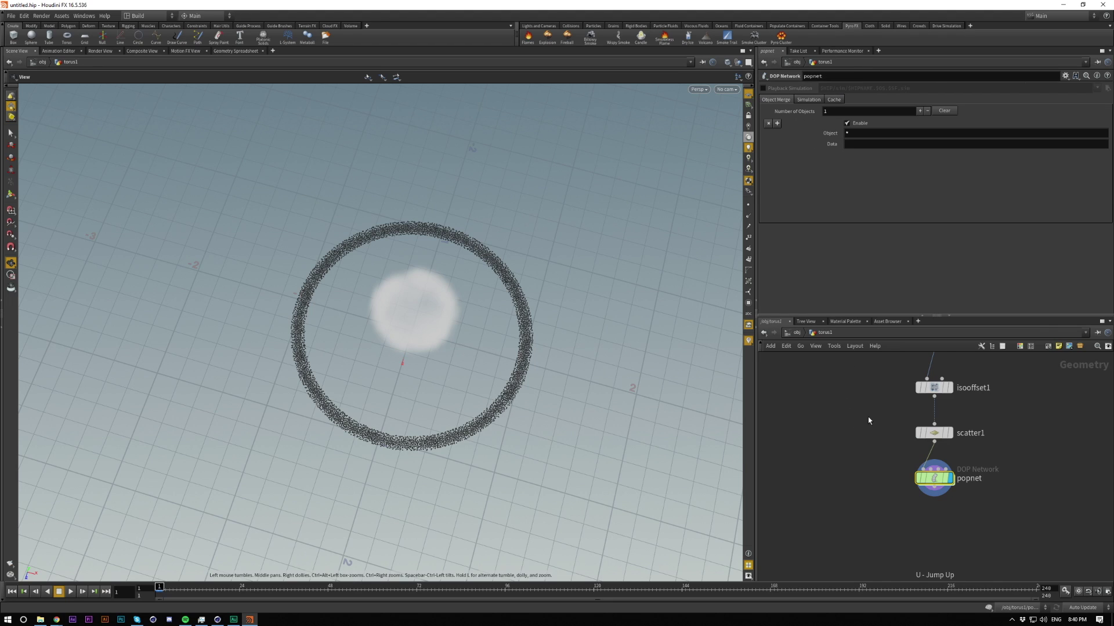
pyautogui.moveTo(514, 417); pyautogui.dragTo(516, 376, button='middle')
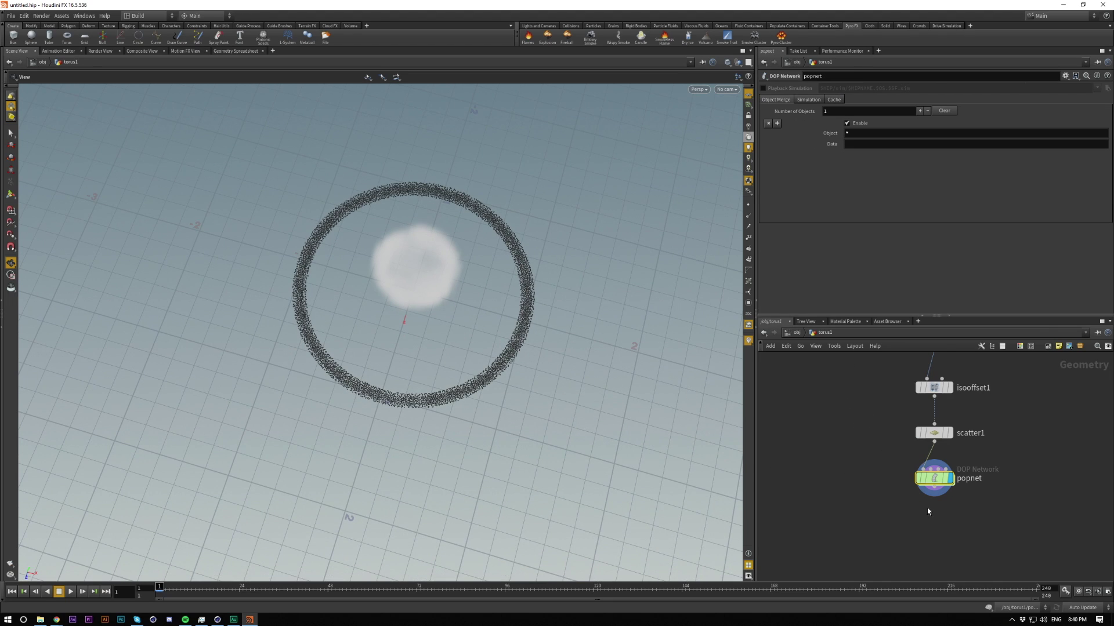
pyautogui.press('u')
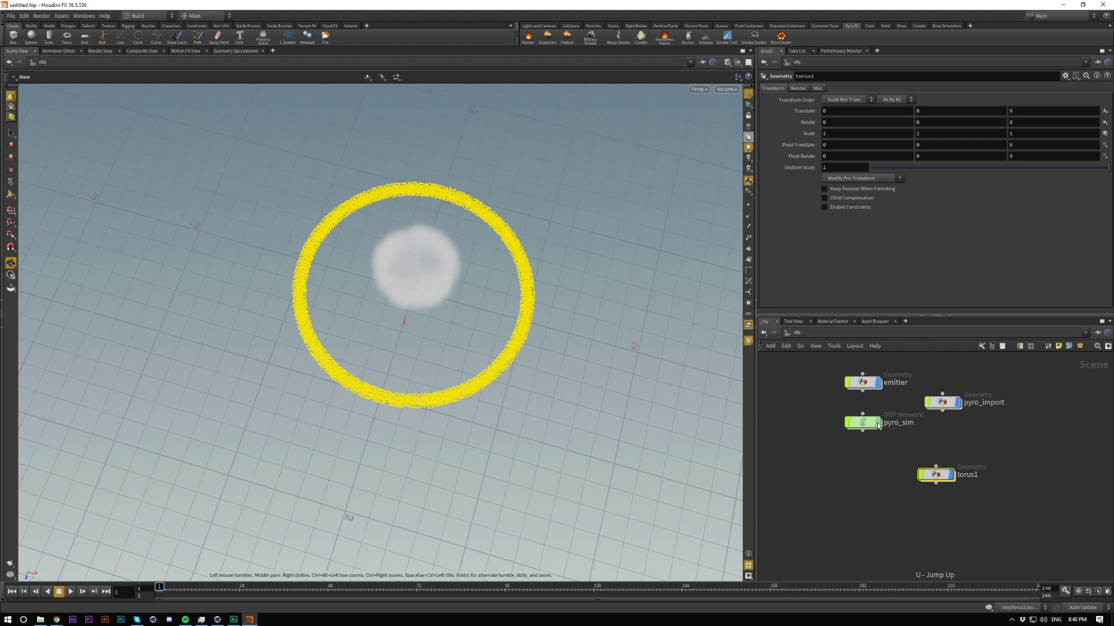
pyautogui.doubleClick(934, 477)
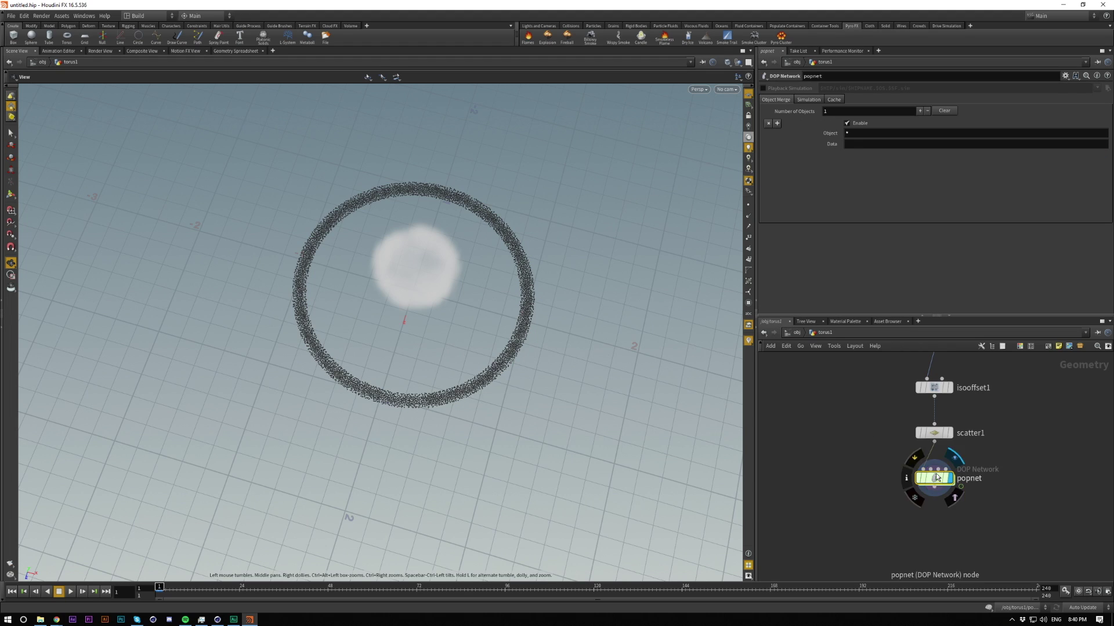
pyautogui.doubleClick(934, 479)
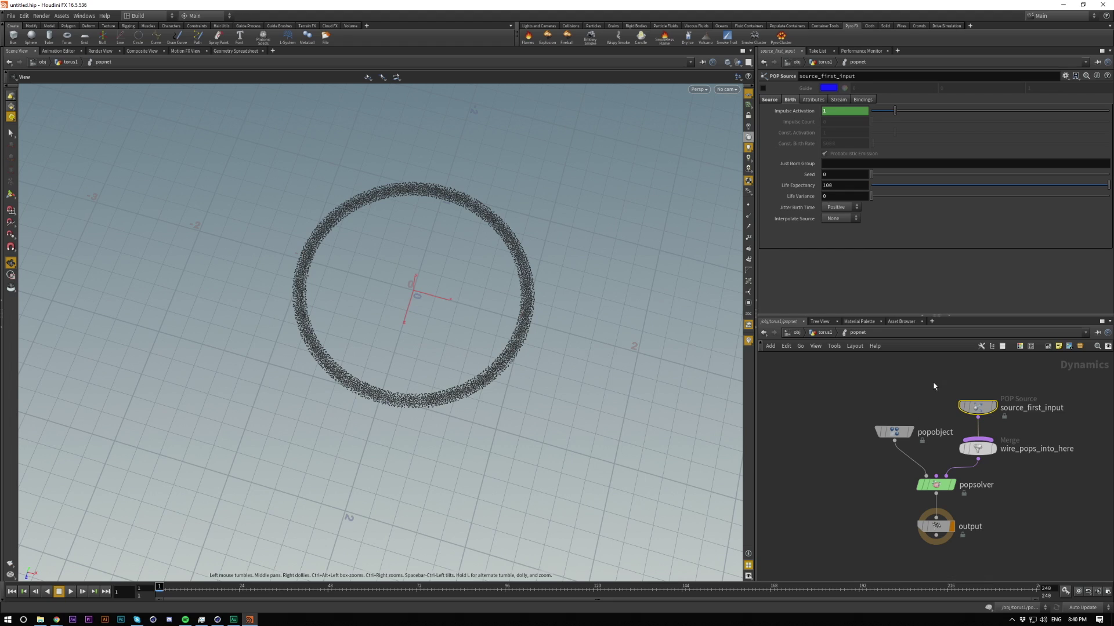
# Insert a POP Advect by Volumes node between the first-input source and the merge, spacing the nodes apart to make room.
pyautogui.moveTo(977, 408)
pyautogui.mouseDown()
pyautogui.moveTo(978, 364)
pyautogui.moveTo(975, 429)
pyautogui.moveTo(973, 414)
pyautogui.mouseUp()
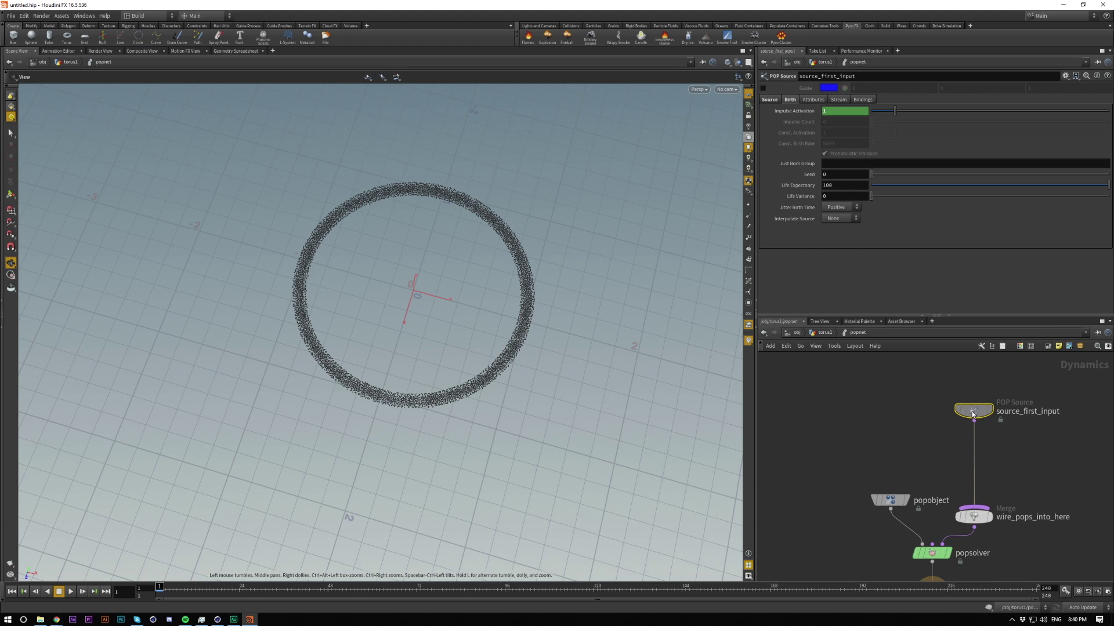
pyautogui.press('Tab')
pyautogui.write('advec')
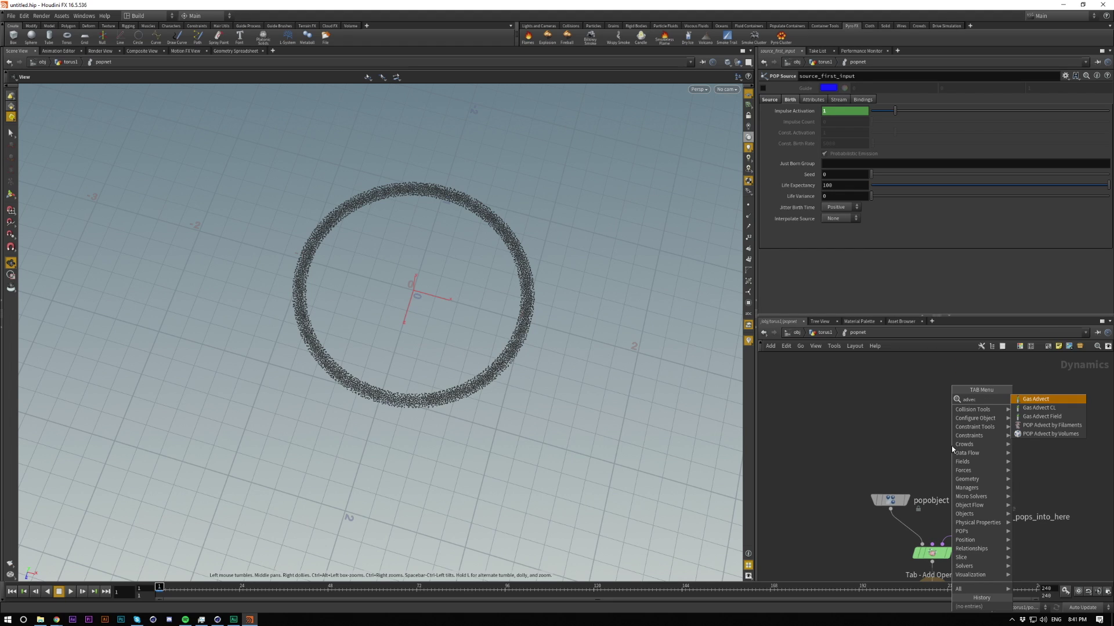
pyautogui.press('Down')
pyautogui.press('Down')
pyautogui.press('Down')
pyautogui.press('Down')
pyautogui.press('Return')
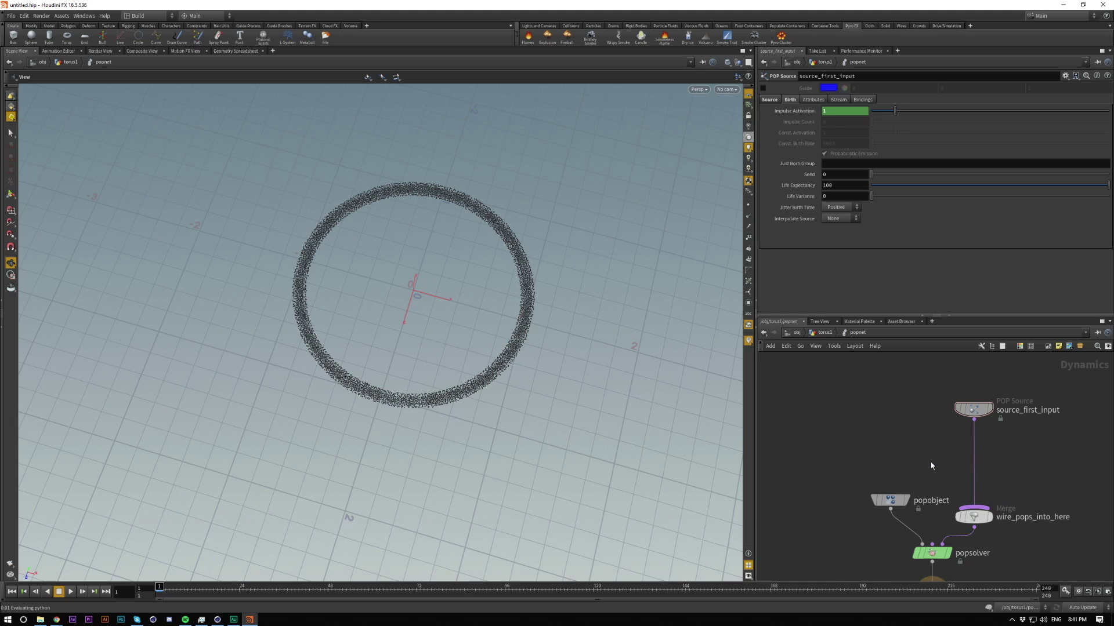
pyautogui.click(973, 458)
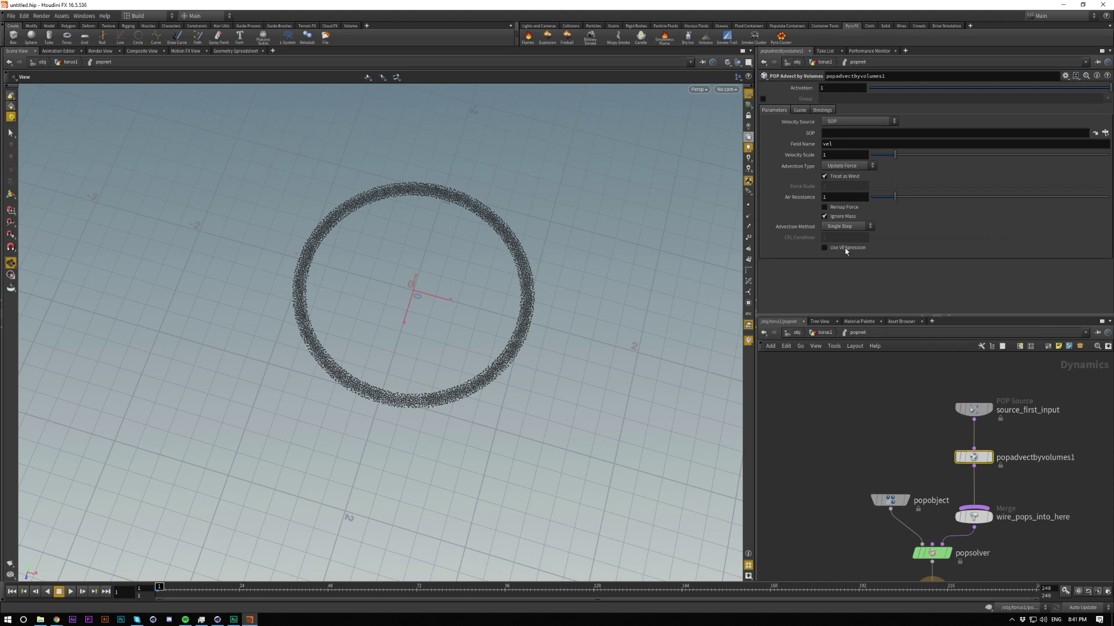
# Point the advection's SOP to /obj/pyro_import/import_pyrofields and set its advection type to Update Position.
pyautogui.click(1103, 134)
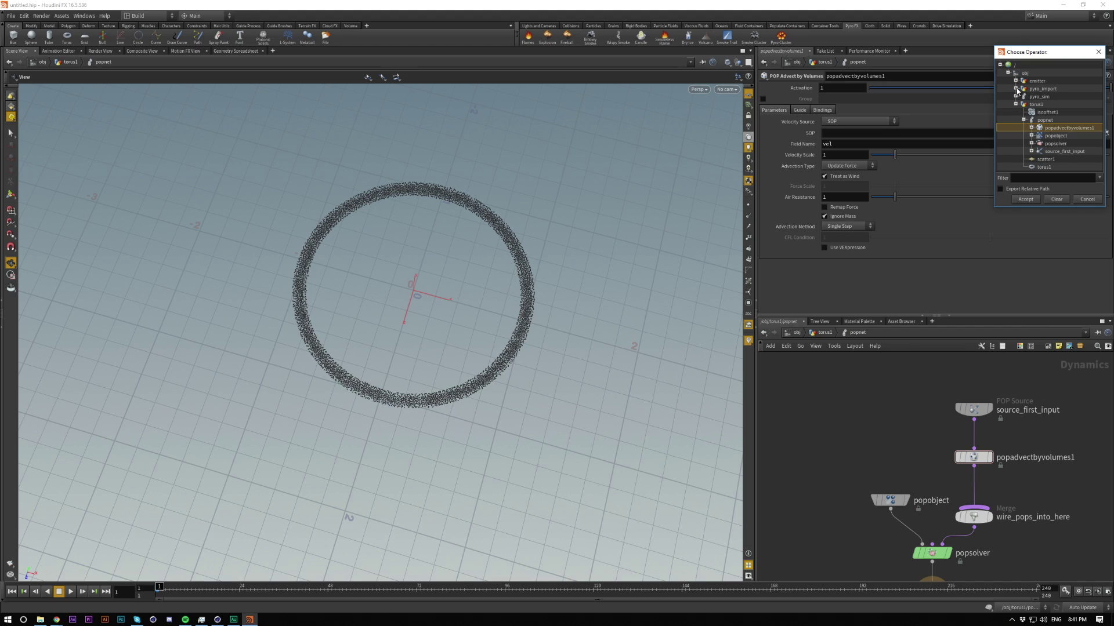
pyautogui.click(1016, 88)
pyautogui.click(1043, 105)
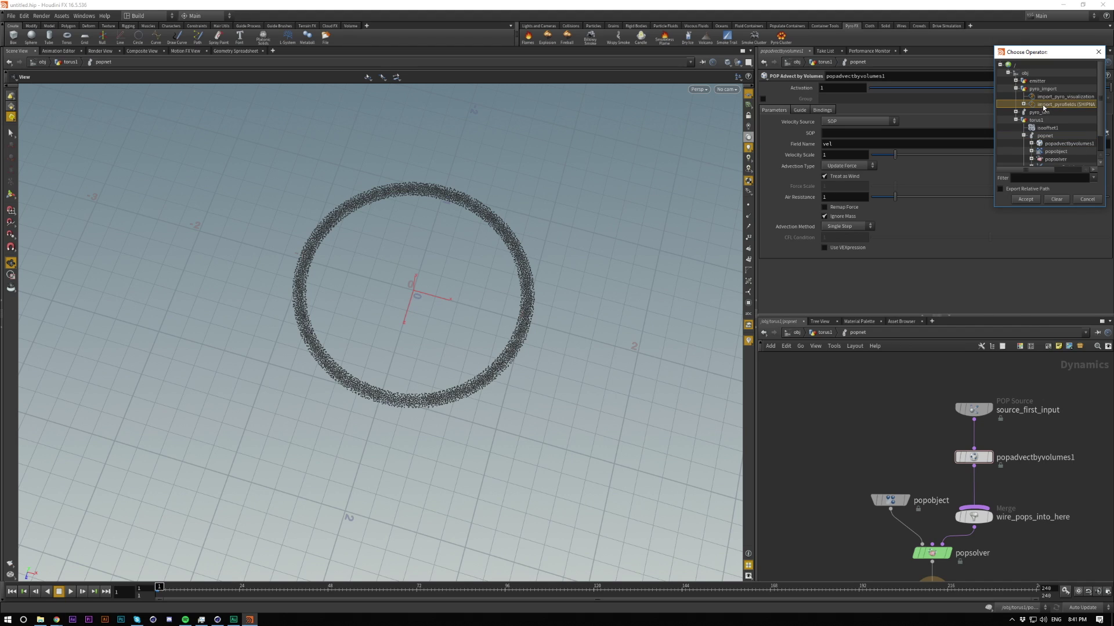
pyautogui.click(1024, 199)
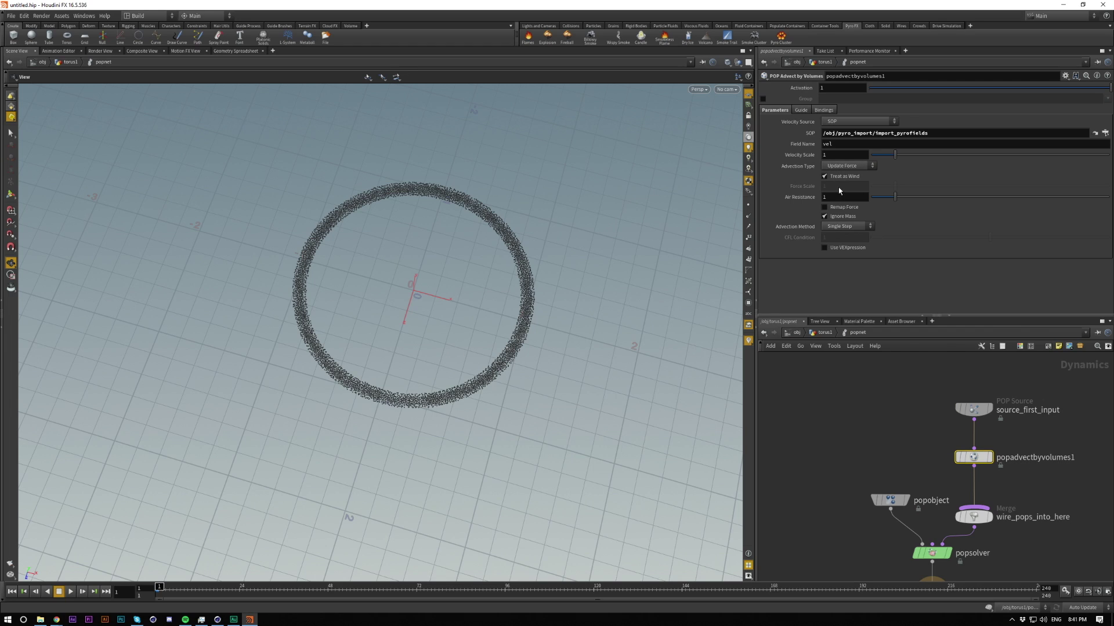
pyautogui.click(848, 166)
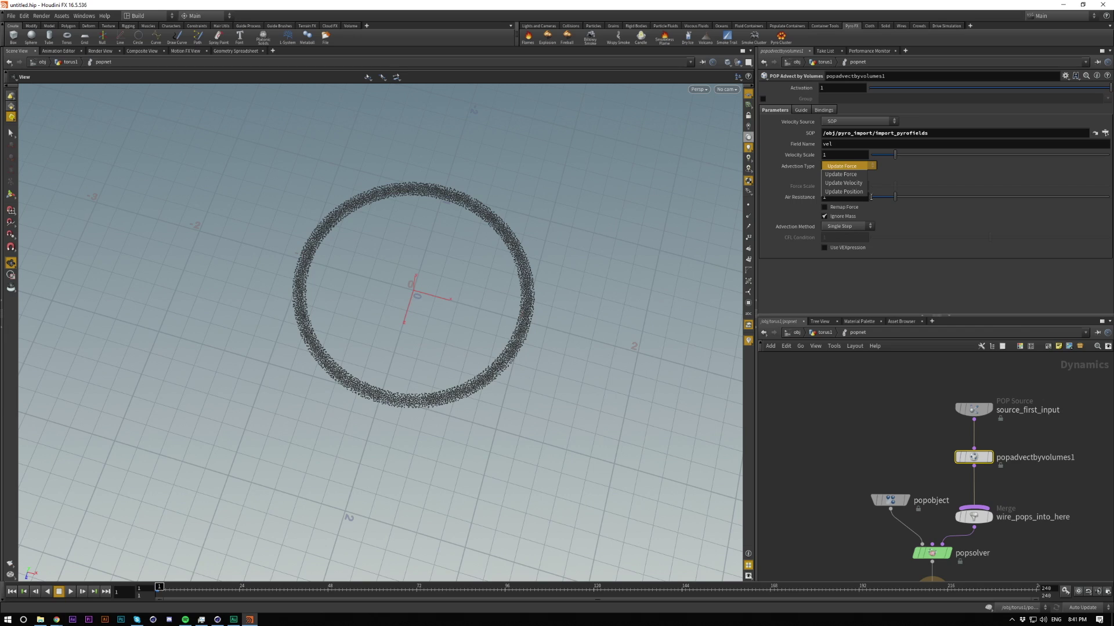
pyautogui.click(844, 192)
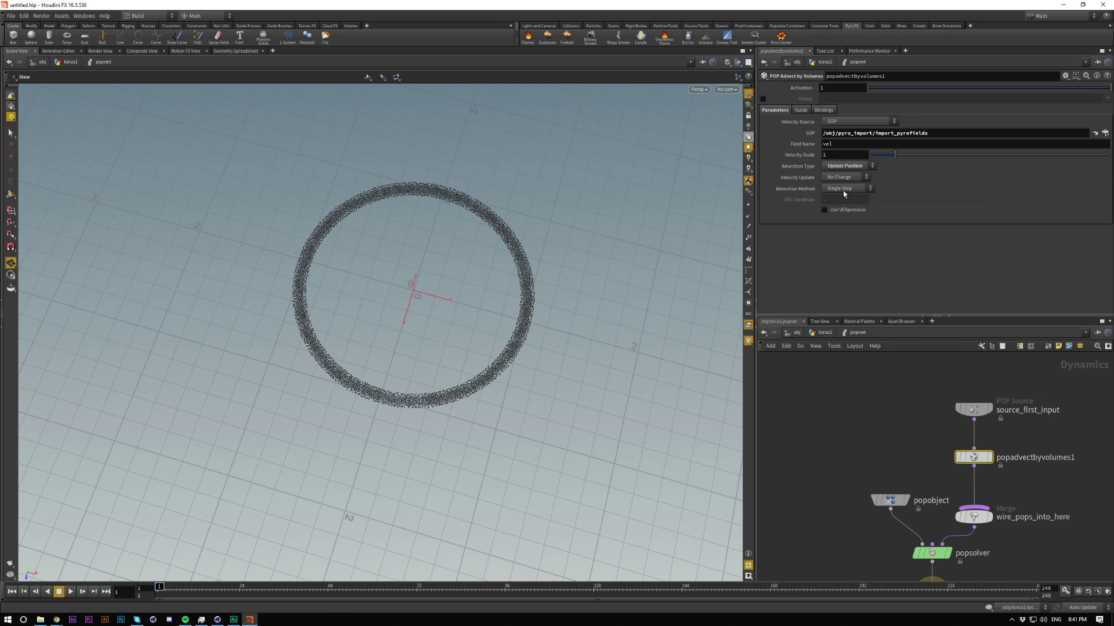
# Play the simulation to examine how the smoke's velocity moves the ring particles, and rewind to the first frame.
pyautogui.click(840, 475)
pyautogui.press('Up')
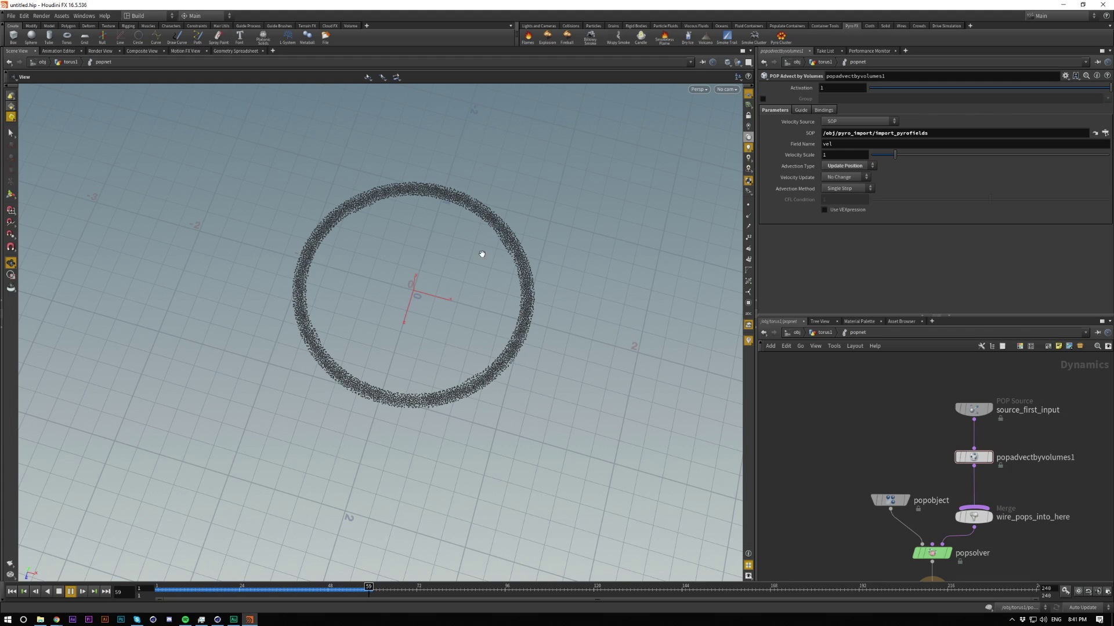
pyautogui.scroll(5, 515, 282)
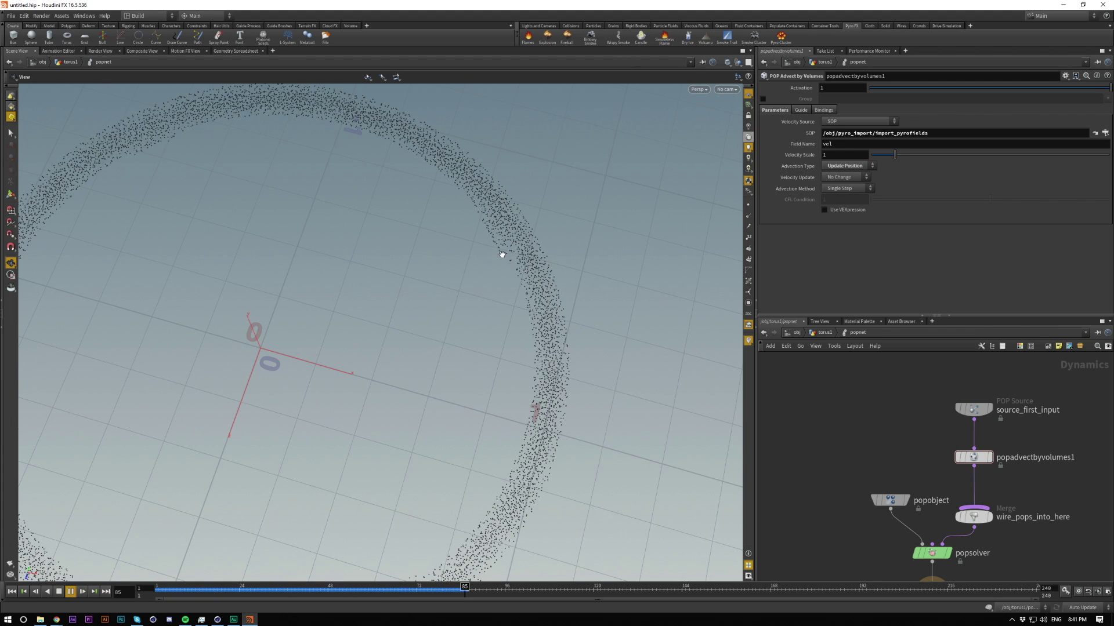
pyautogui.scroll(-5, 507, 230)
pyautogui.moveTo(507, 230); pyautogui.dragTo(482, 316)
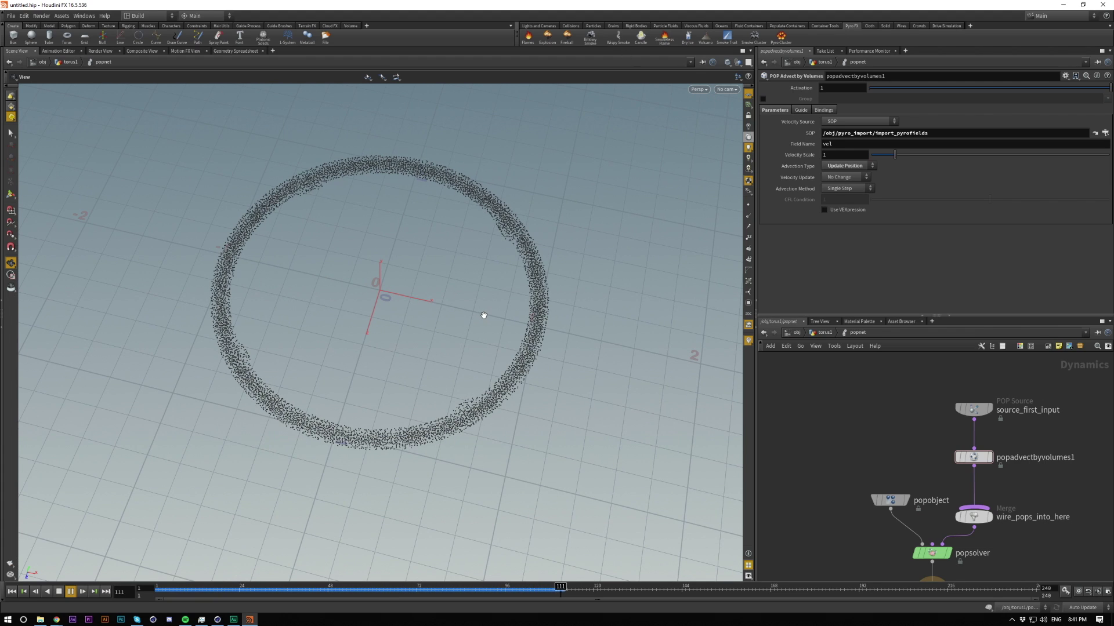
pyautogui.hotkey('ctrl', 'Up')
# In the torus network, insert a Transform node between the scatter and the POP network.
pyautogui.press('u')
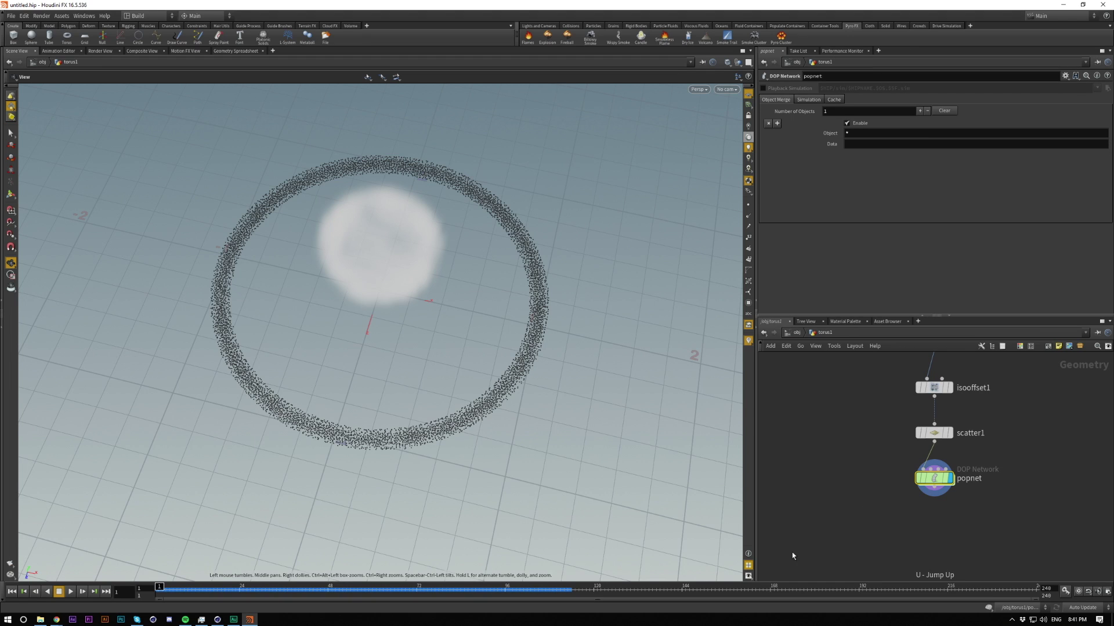
pyautogui.scroll(-3, 487, 271)
pyautogui.scroll(3, 547, 296)
pyautogui.moveTo(547, 348); pyautogui.dragTo(544, 295)
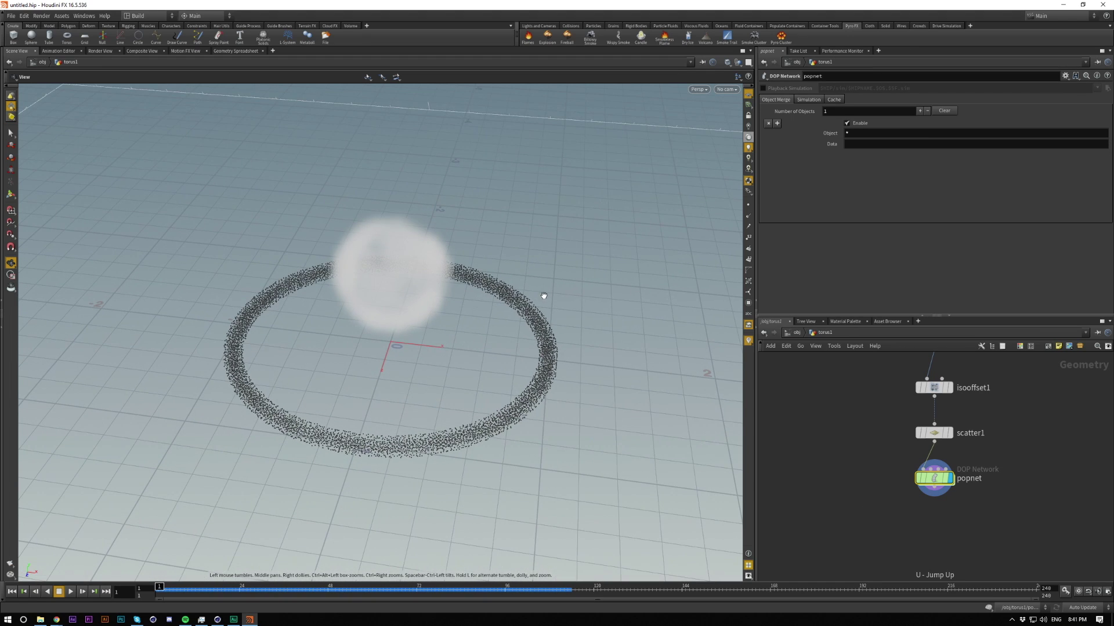
pyautogui.moveTo(830, 411); pyautogui.dragTo(836, 457, button='middle')
pyautogui.moveTo(582, 416); pyautogui.dragTo(583, 409)
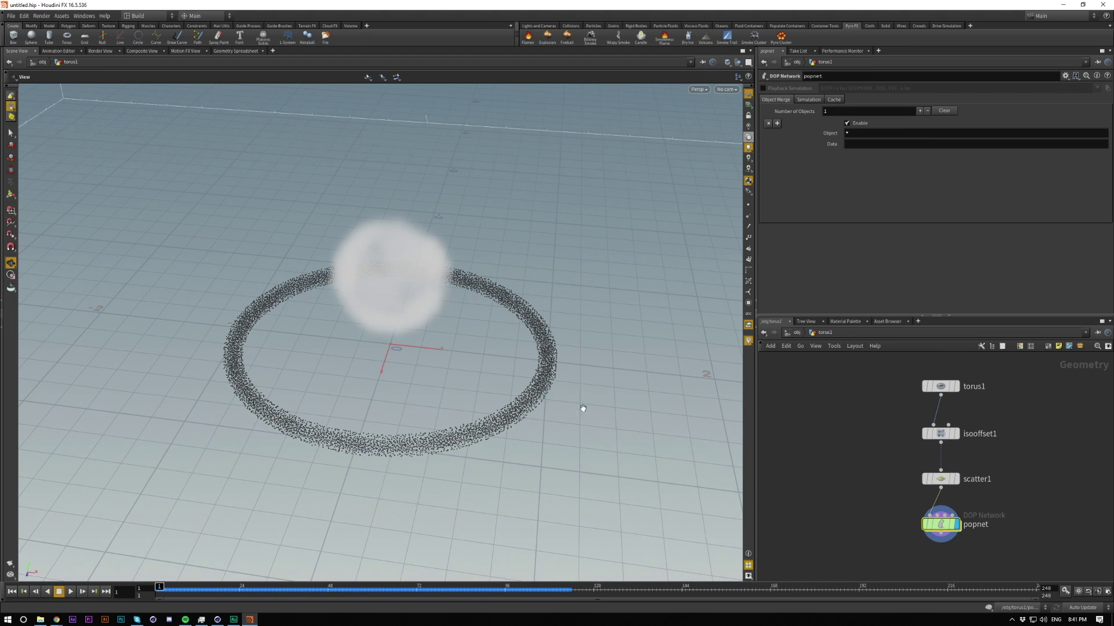
pyautogui.click(905, 501)
pyautogui.press('Tab')
pyautogui.write('trans')
pyautogui.press('Return')
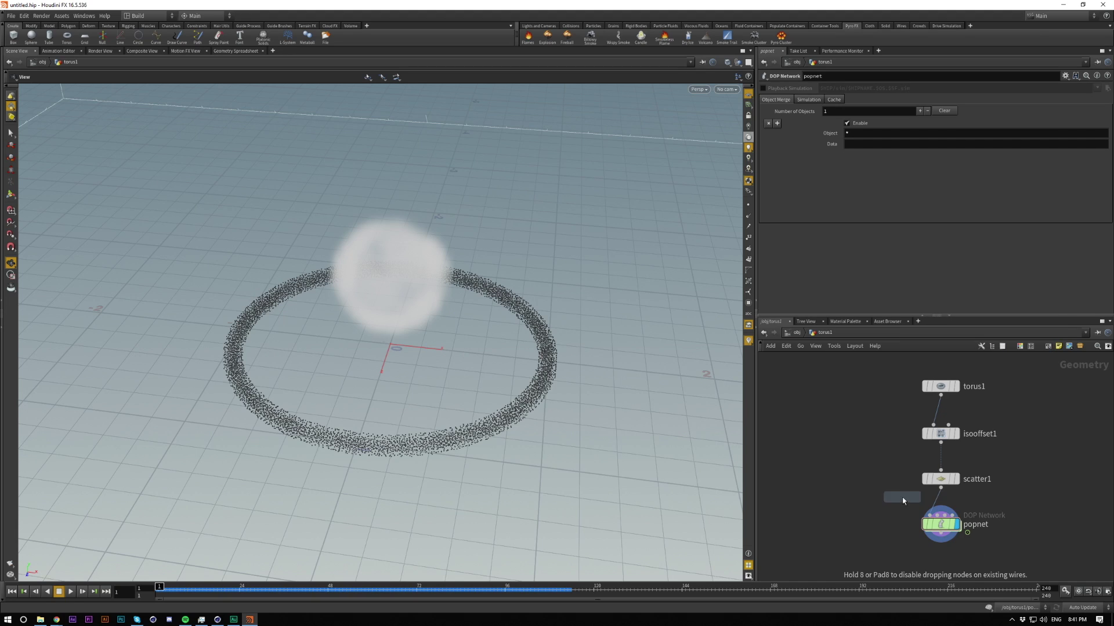
pyautogui.click(940, 500)
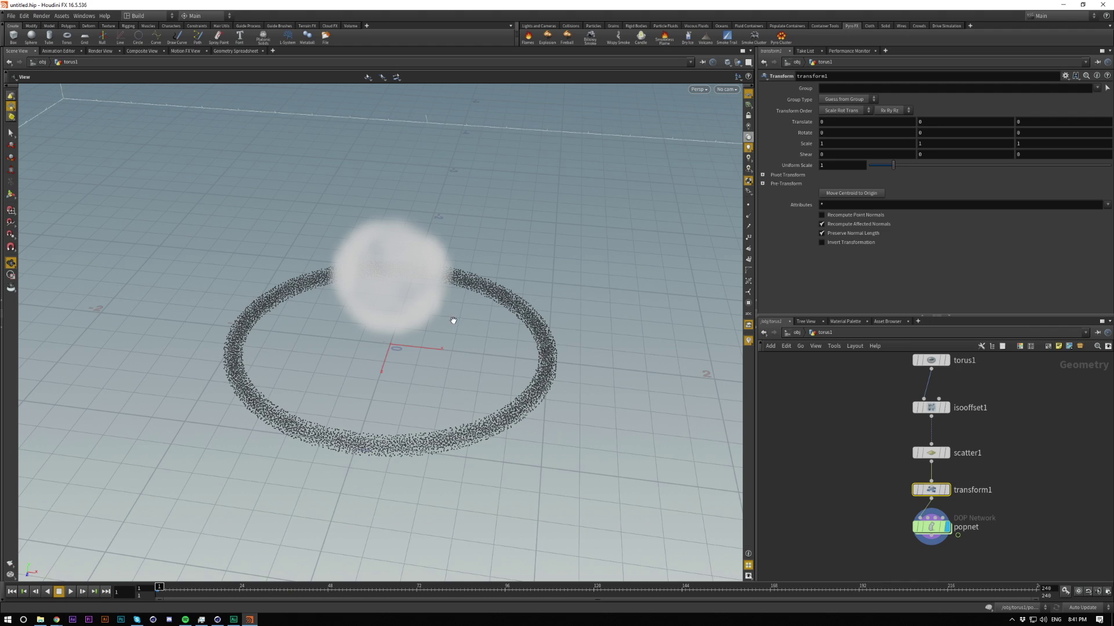
# Raise the scattered ring onto the grid line in the right view with a Y translate of 0.06.
pyautogui.hotkey('space', '4')
pyautogui.moveTo(417, 369); pyautogui.dragTo(498, 348, button='right')
pyautogui.scroll(3, 292, 348)
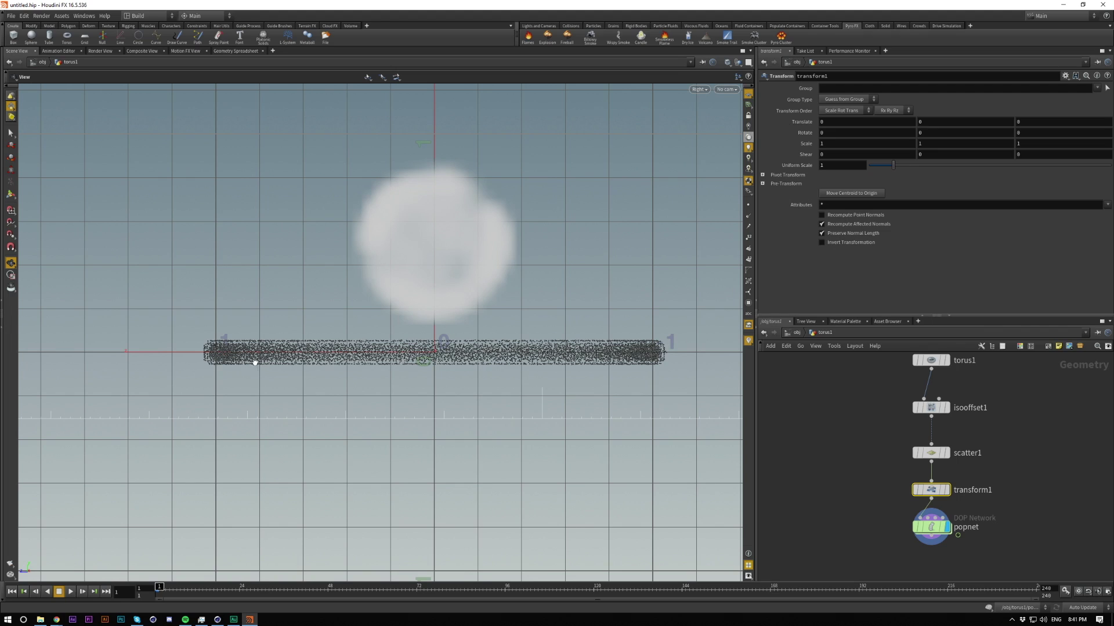
pyautogui.moveTo(927, 122); pyautogui.dragTo(1090, 135, button='middle')
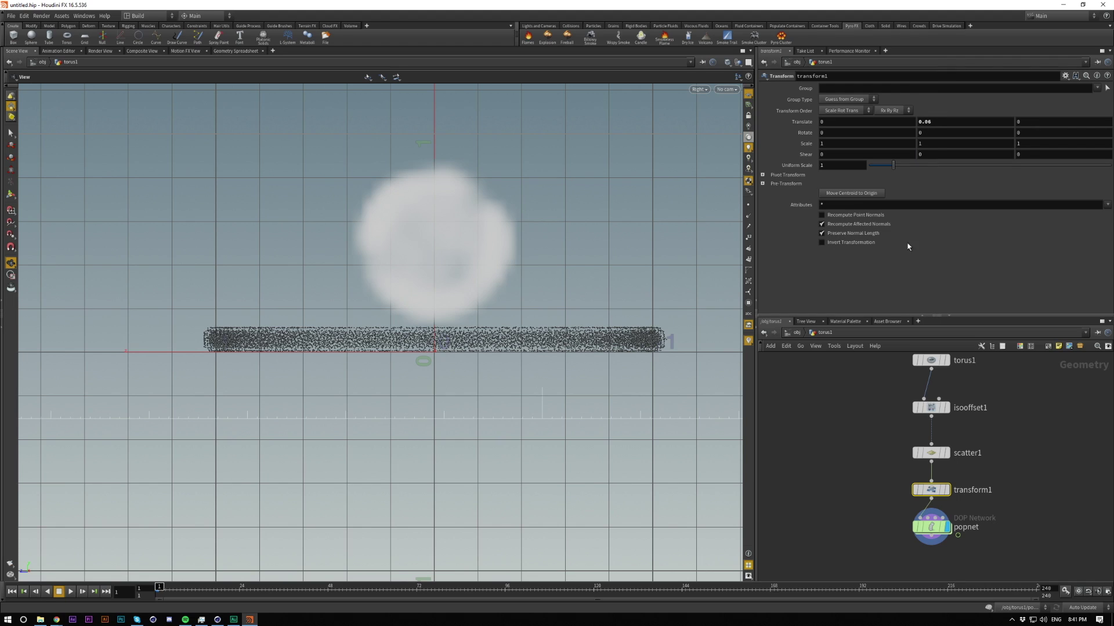
# Add a ground plane collision object at scene level and return to the perspective view.
pyautogui.press('u')
pyautogui.click(859, 541)
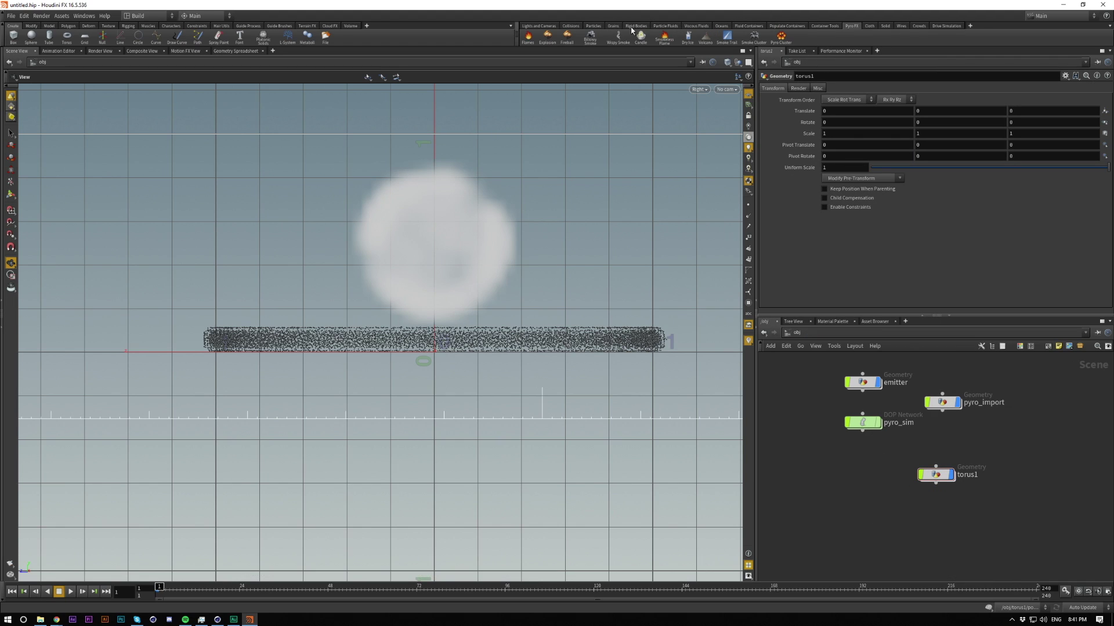
pyautogui.click(569, 26)
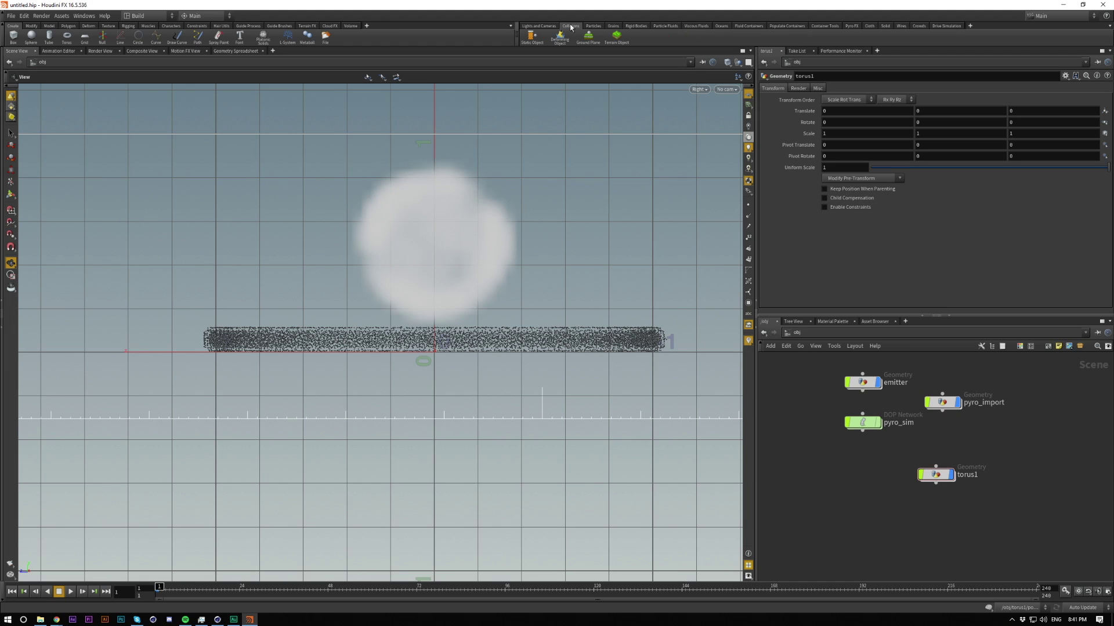
pyautogui.click(587, 36)
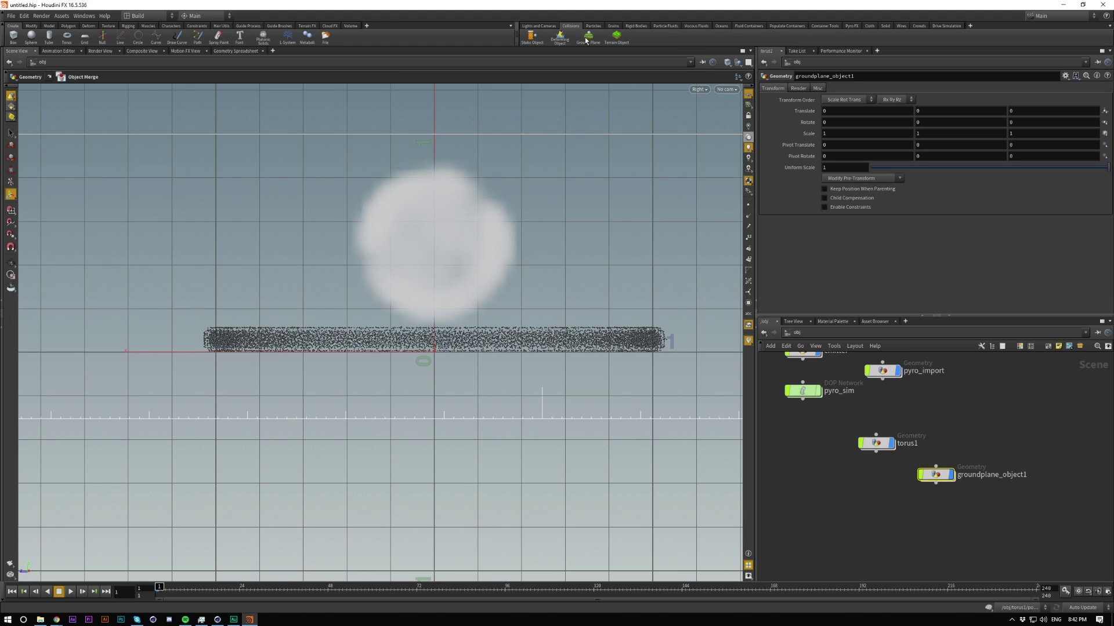
pyautogui.press('Escape')
pyautogui.hotkey('space', '1')
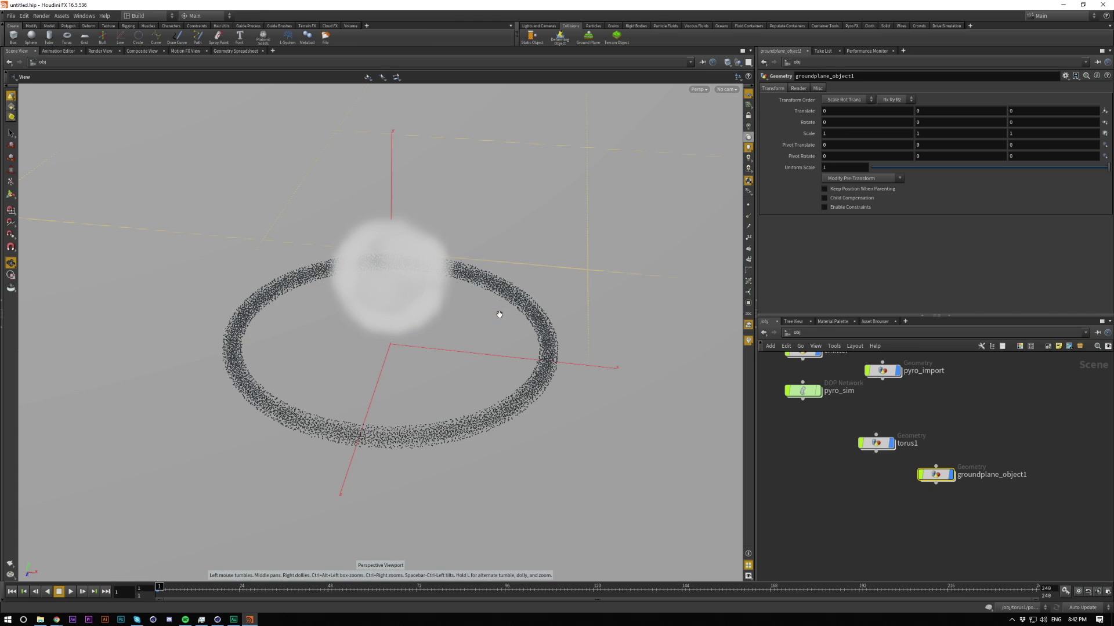
# In the pyro simulation network, set the smoke object's division size to 0.02.
pyautogui.moveTo(477, 290); pyautogui.dragTo(433, 288, button='right')
pyautogui.moveTo(433, 288); pyautogui.dragTo(448, 224)
pyautogui.moveTo(395, 309); pyautogui.dragTo(395, 303)
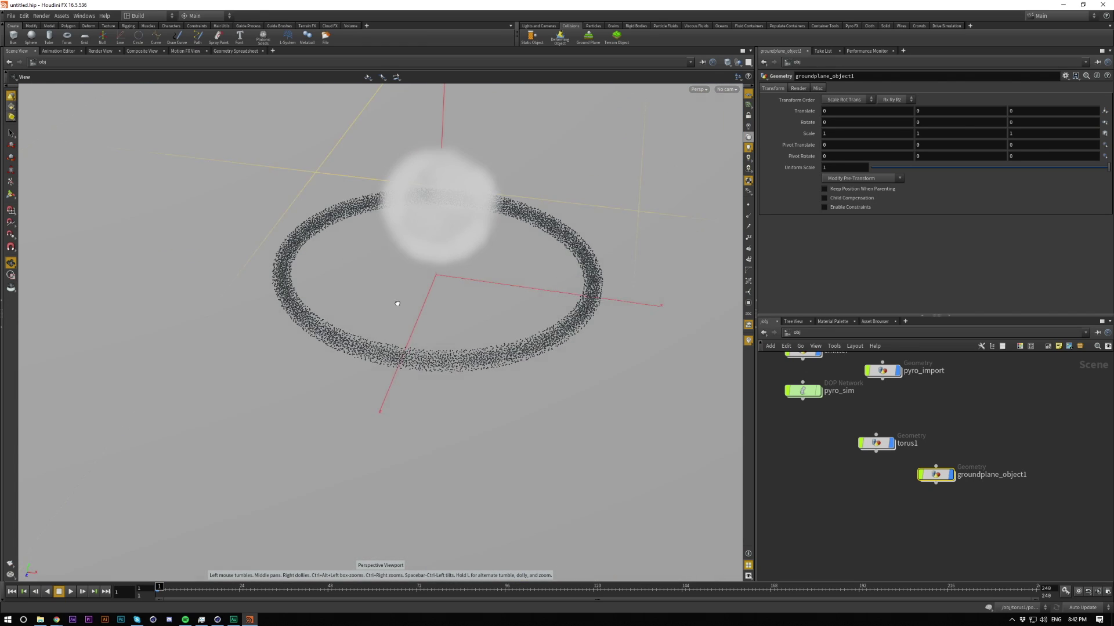
pyautogui.moveTo(444, 342); pyautogui.dragTo(389, 325, button='right')
pyautogui.moveTo(415, 272); pyautogui.dragTo(429, 371)
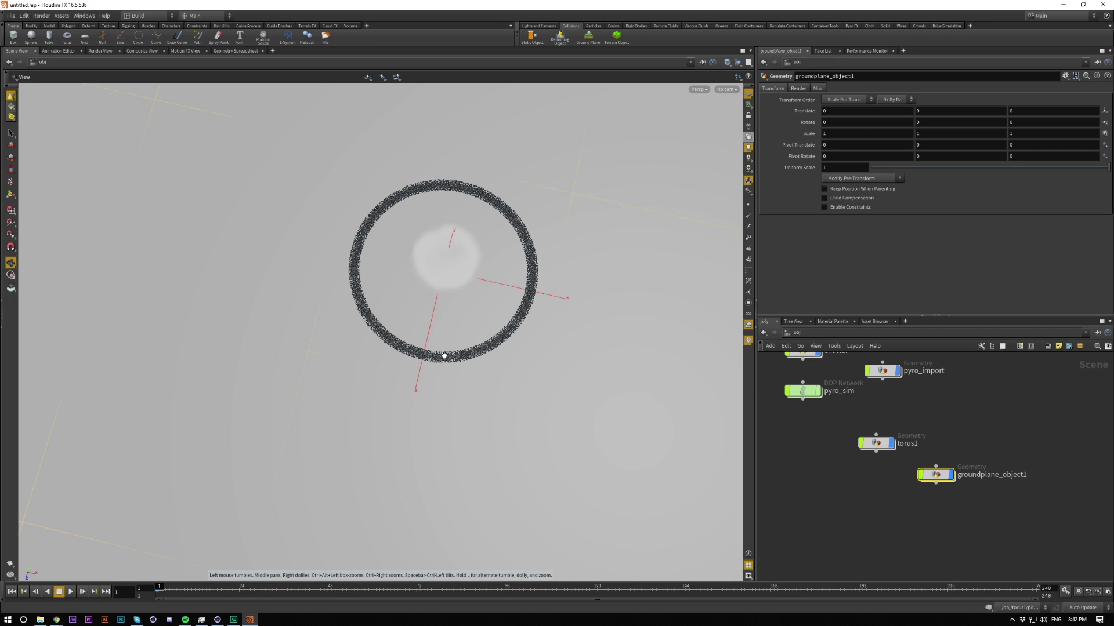
pyautogui.scroll(3, 458, 219)
pyautogui.moveTo(873, 407); pyautogui.dragTo(926, 511, button='middle')
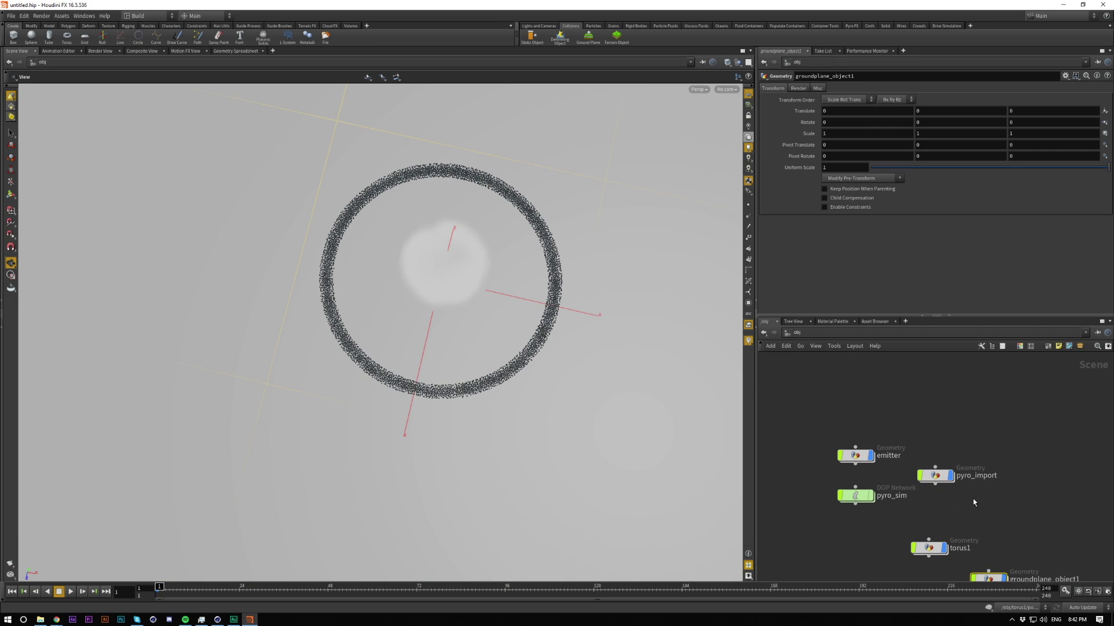
pyautogui.doubleClick(856, 495)
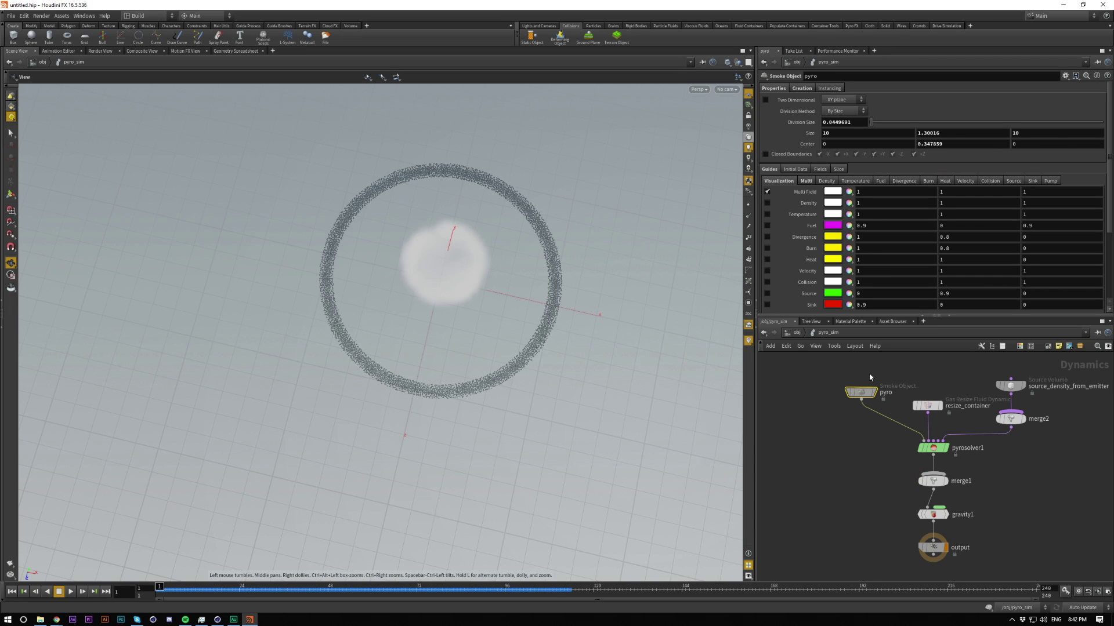
pyautogui.doubleClick(833, 121)
pyautogui.write('0.02')
pyautogui.press('Return')
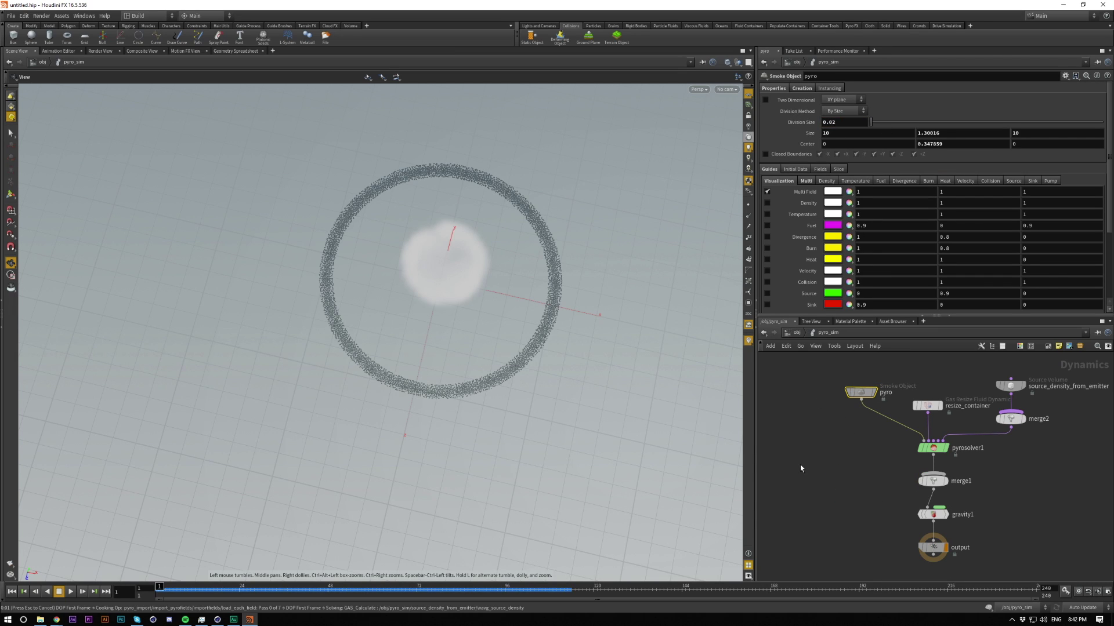
pyautogui.click(801, 467)
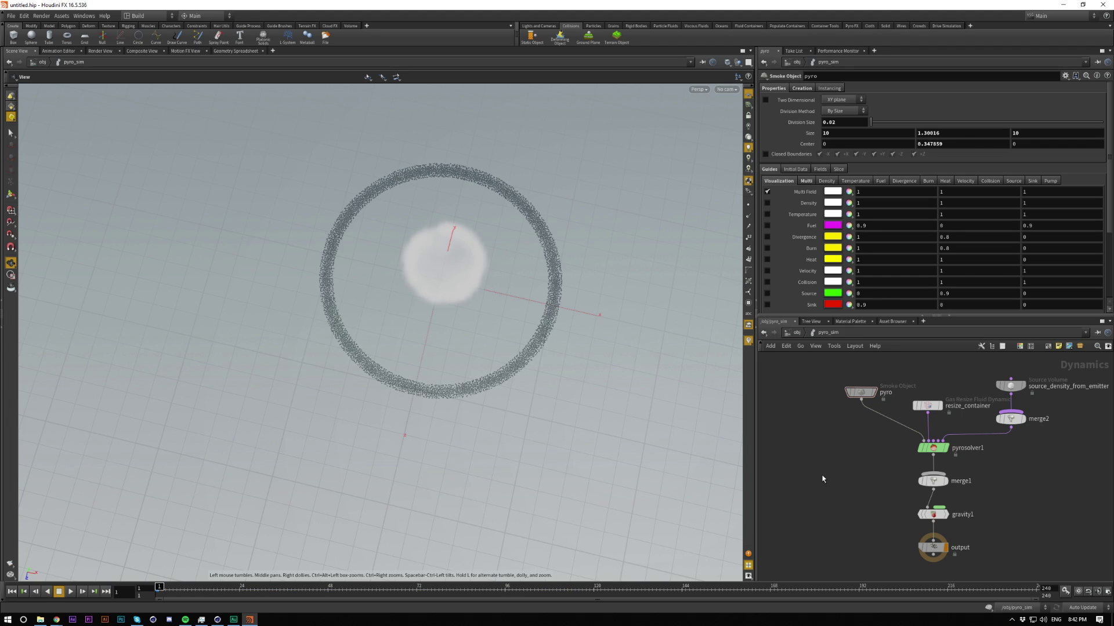
# Play the simulation at scene level to examine the falling smoke from an oblique angle, and rewind to the first frame.
pyautogui.press('u')
pyautogui.press('Up')
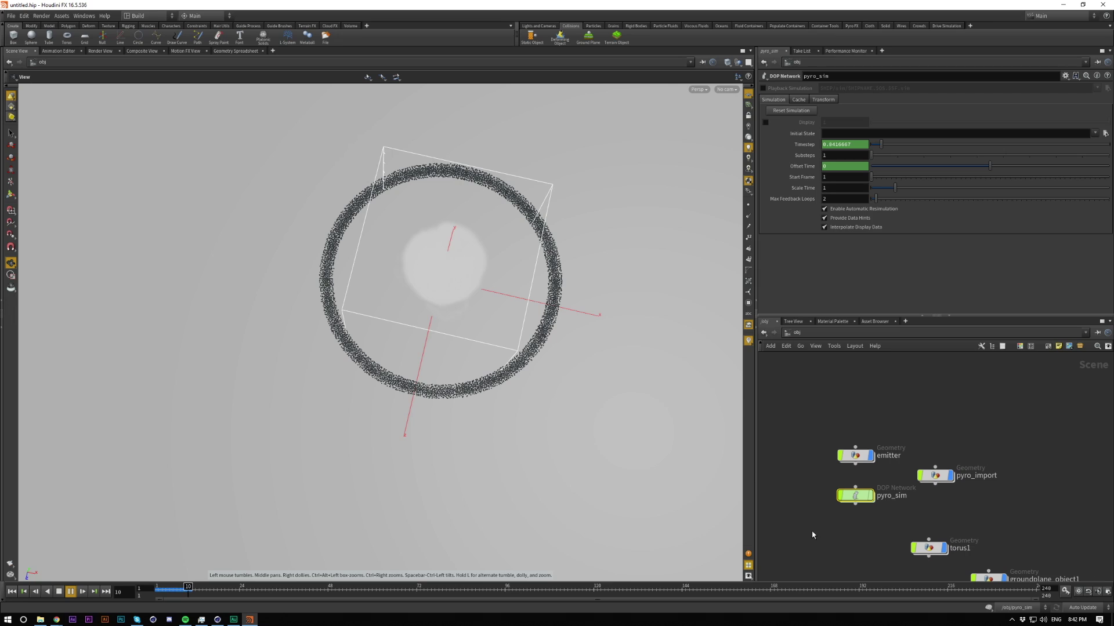
pyautogui.moveTo(452, 368); pyautogui.dragTo(435, 301)
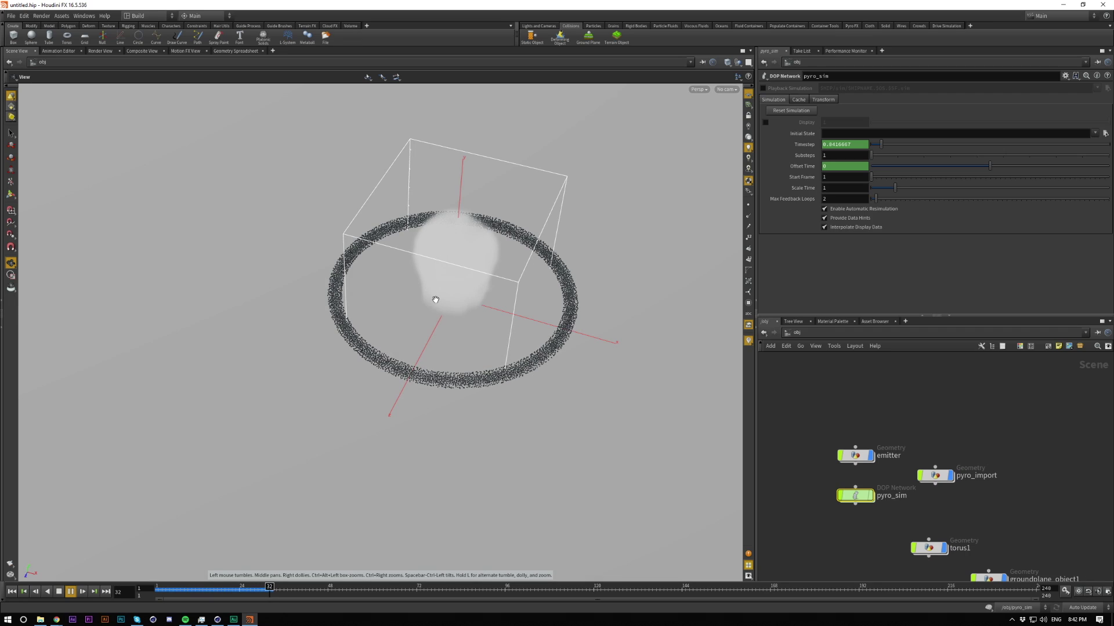
pyautogui.press('Up')
pyautogui.hotkey('ctrl', 'Up')
pyautogui.moveTo(843, 534); pyautogui.dragTo(872, 456, button='middle')
pyautogui.doubleClick(832, 429)
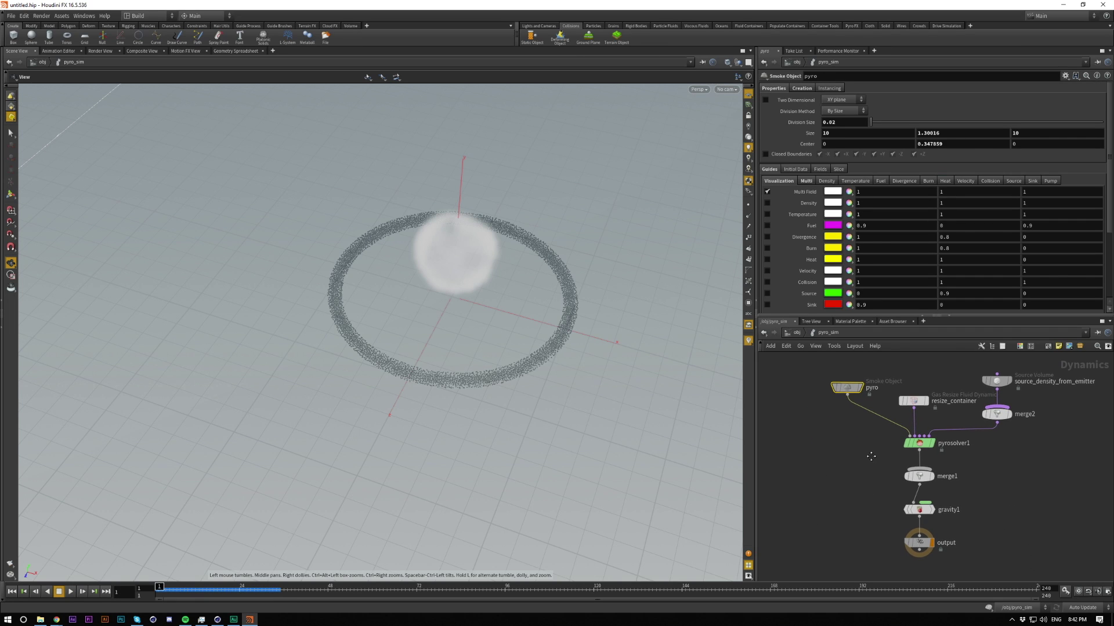
pyautogui.click(920, 467)
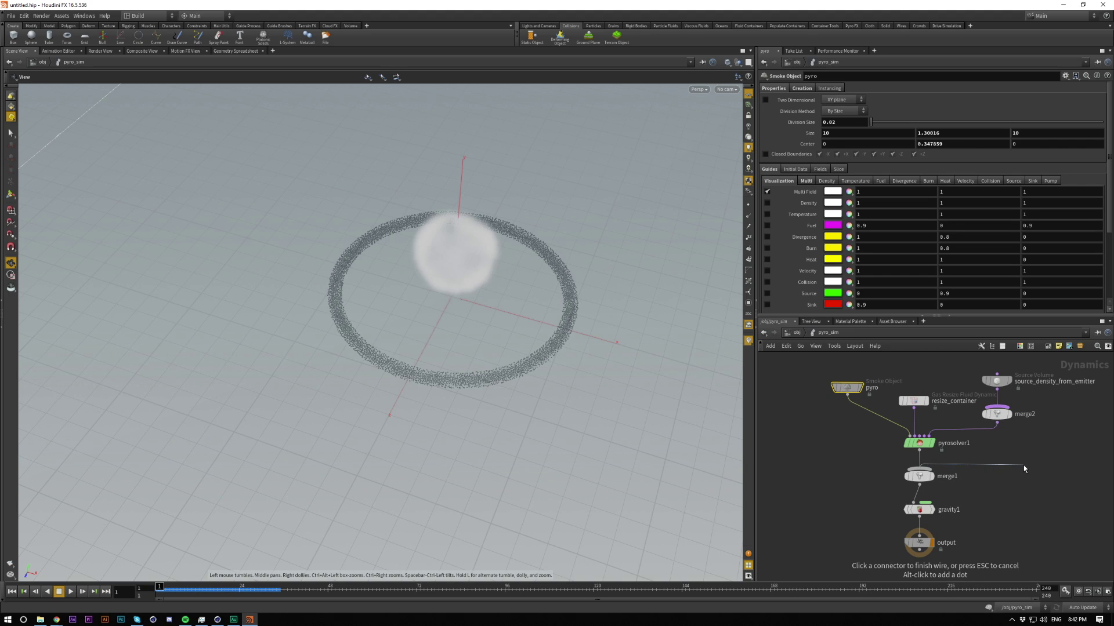
pyautogui.click(919, 450)
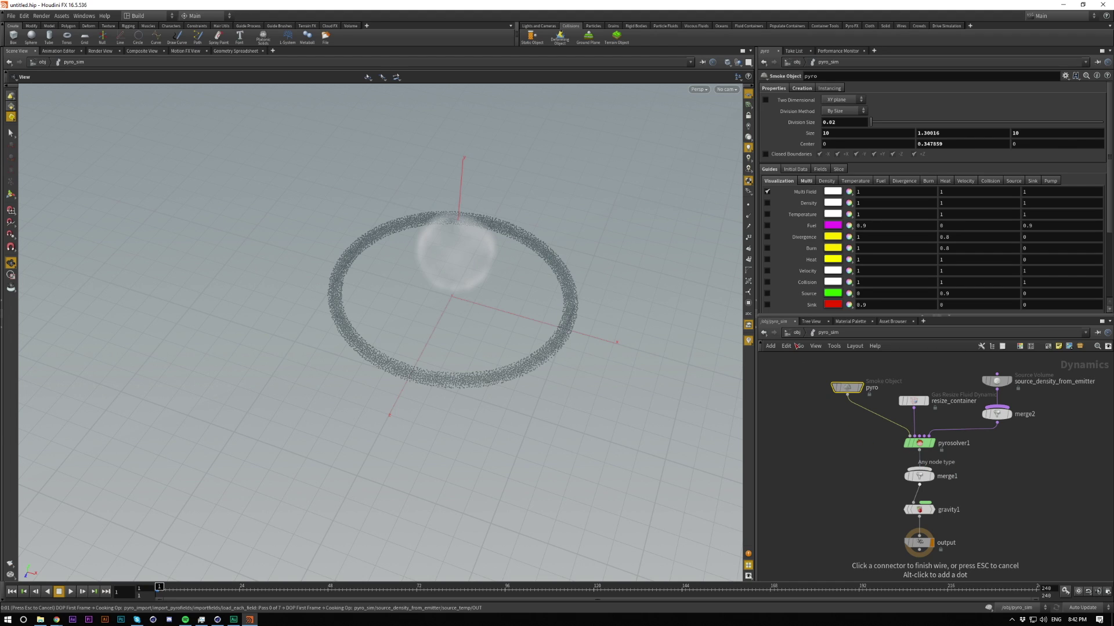
pyautogui.press('u')
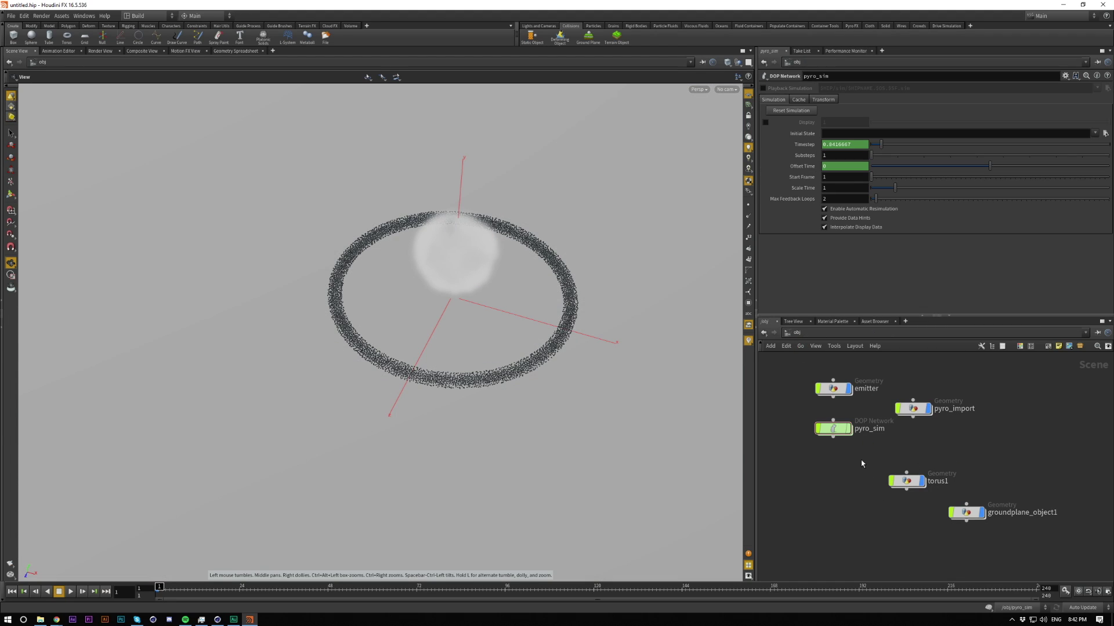
# Cut the ground plane, its merge and the static solver out of the torus's POP network and return to scene level.
pyautogui.doubleClick(906, 482)
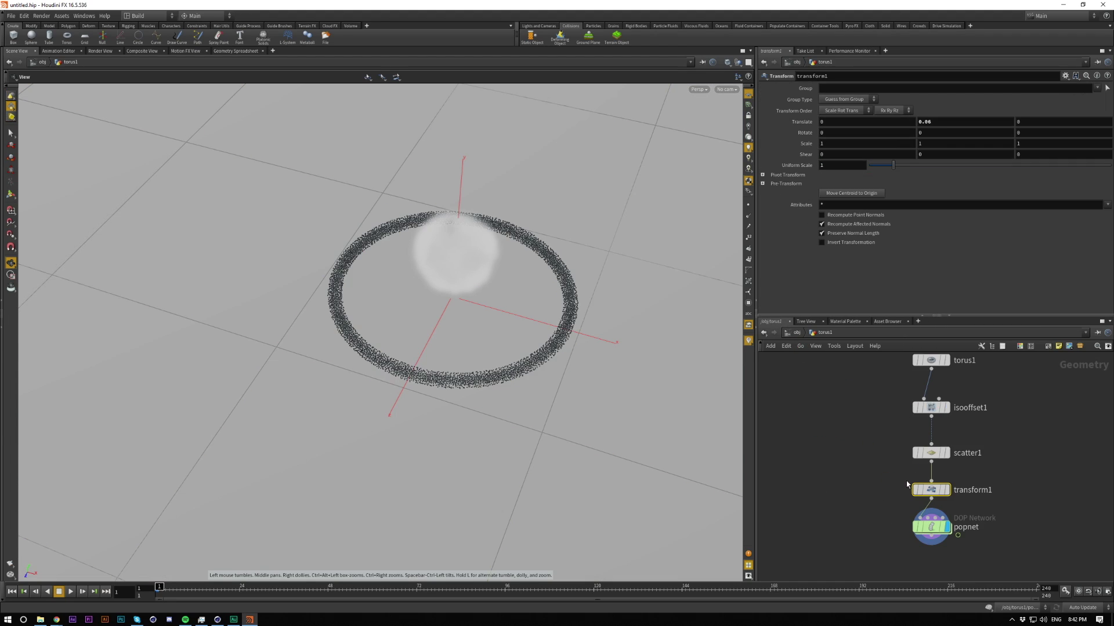
pyautogui.doubleClick(930, 527)
pyautogui.moveTo(938, 474); pyautogui.dragTo(936, 454, button='middle')
pyautogui.scroll(-3, 937, 456)
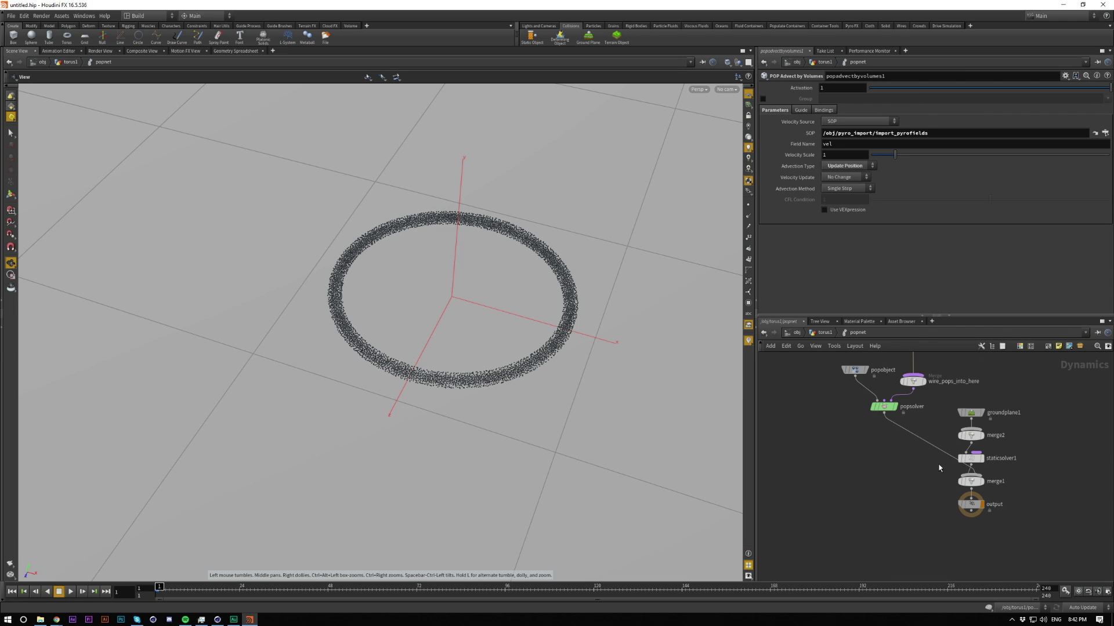
pyautogui.moveTo(930, 500); pyautogui.dragTo(892, 515, button='middle')
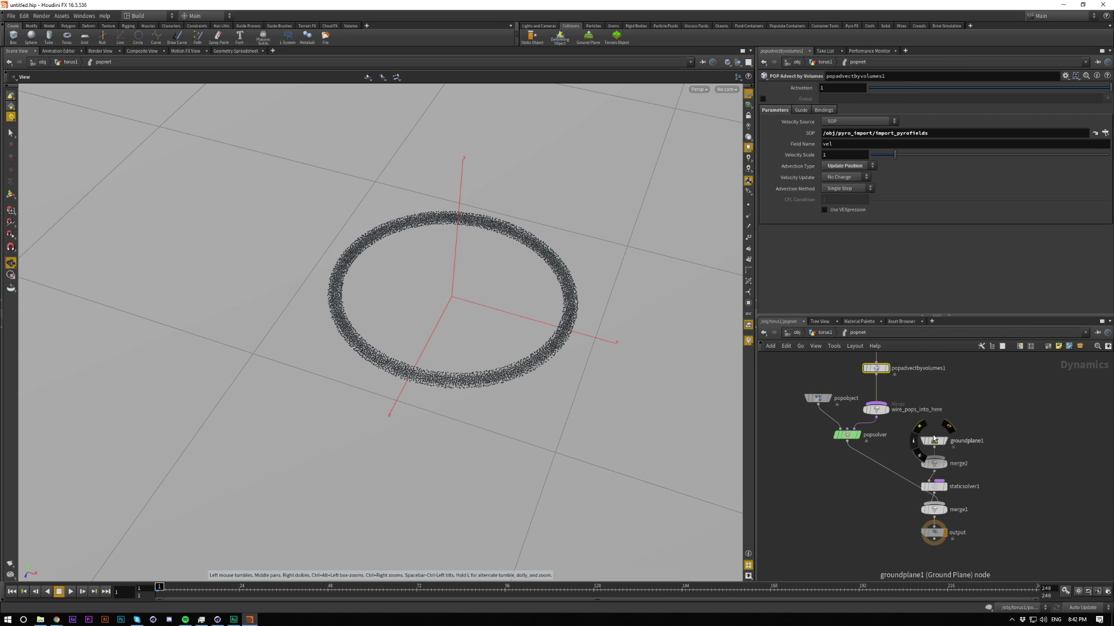
pyautogui.moveTo(964, 419); pyautogui.dragTo(939, 490)
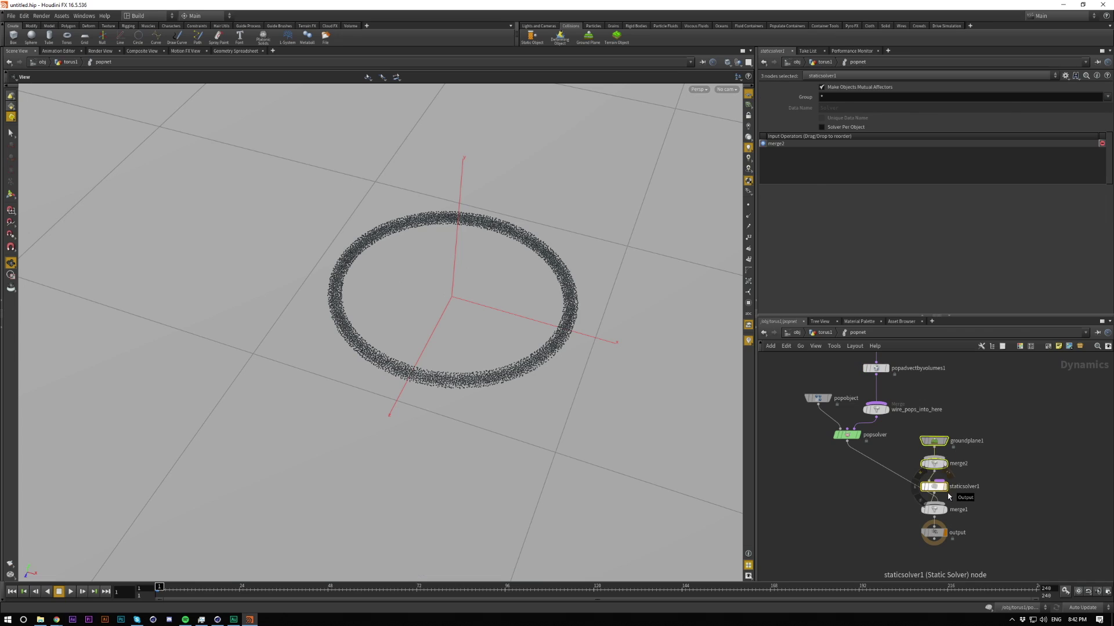
pyautogui.hotkey('ctrl', 'x')
pyautogui.click(797, 337)
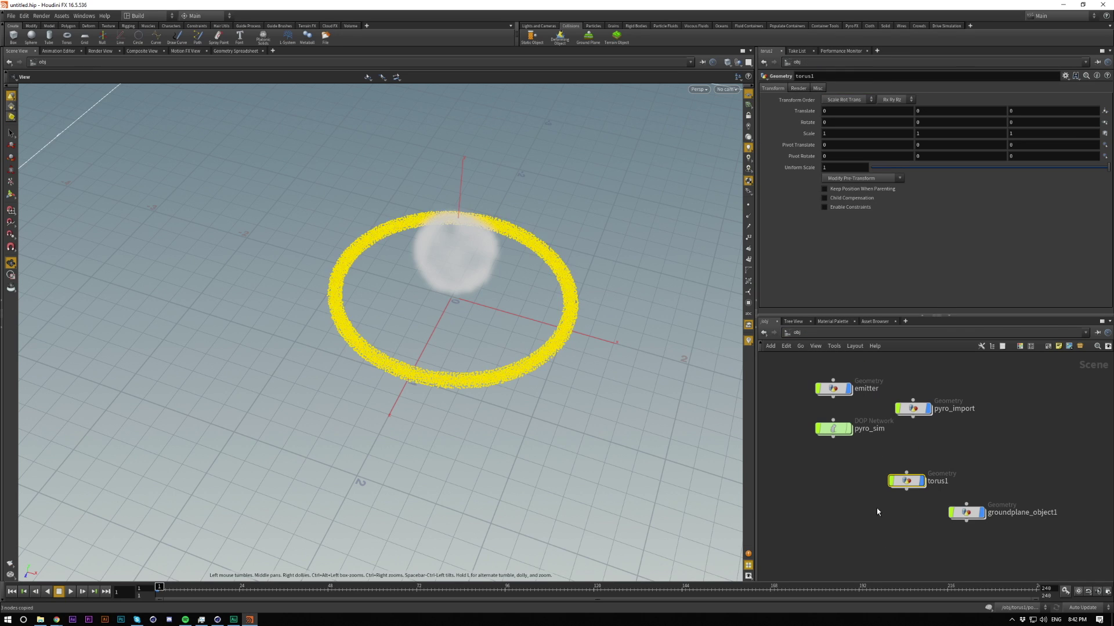
# Paste the ground plane nodes into the pyro simulation network and wire the static solver into merge1 beside the pyro solver.
pyautogui.doubleClick(841, 428)
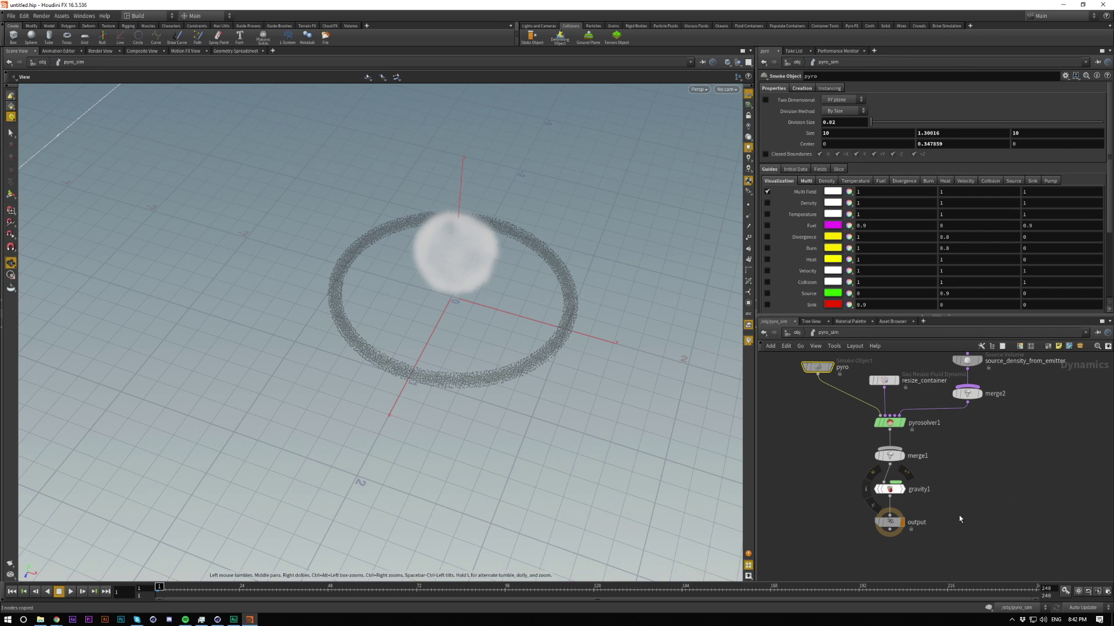
pyautogui.hotkey('ctrl', 'v')
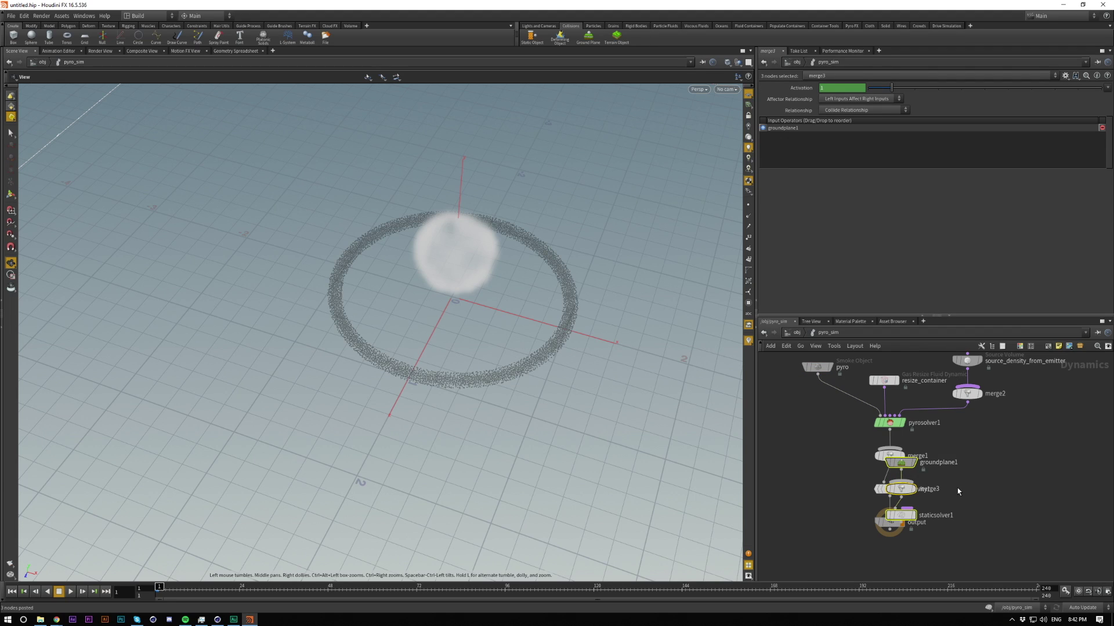
pyautogui.moveTo(892, 471); pyautogui.dragTo(784, 419)
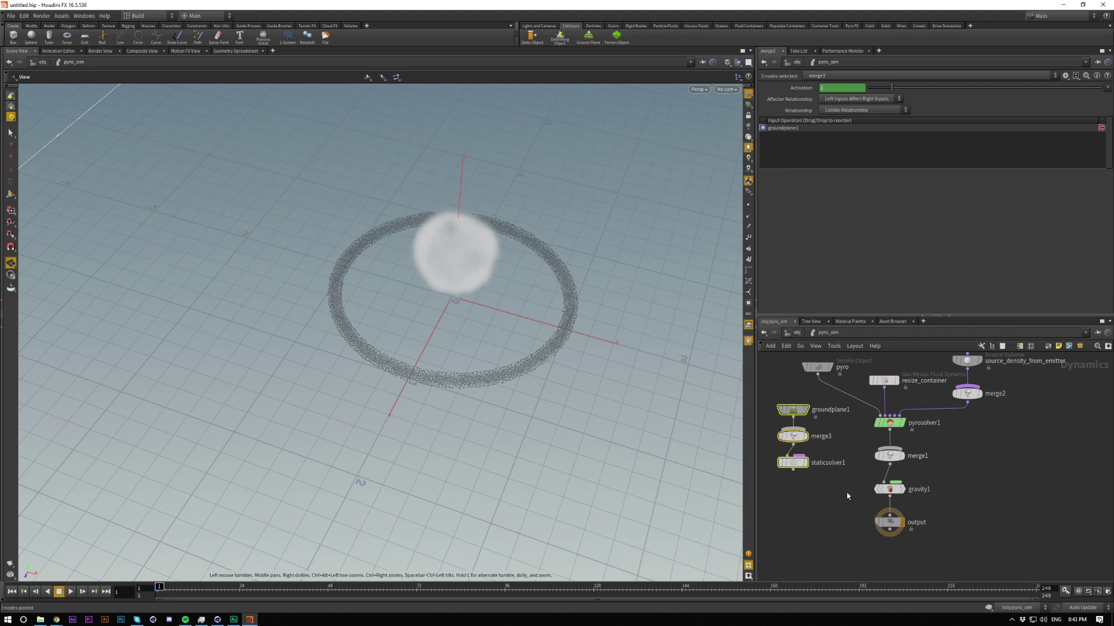
pyautogui.click(799, 471)
pyautogui.click(799, 471)
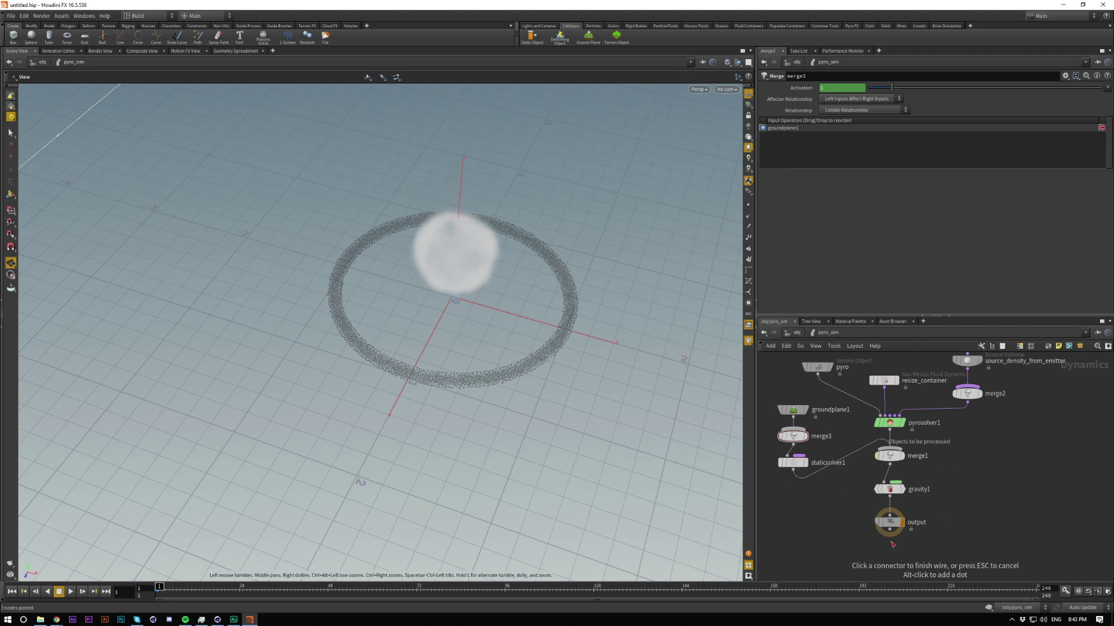
pyautogui.click(822, 490)
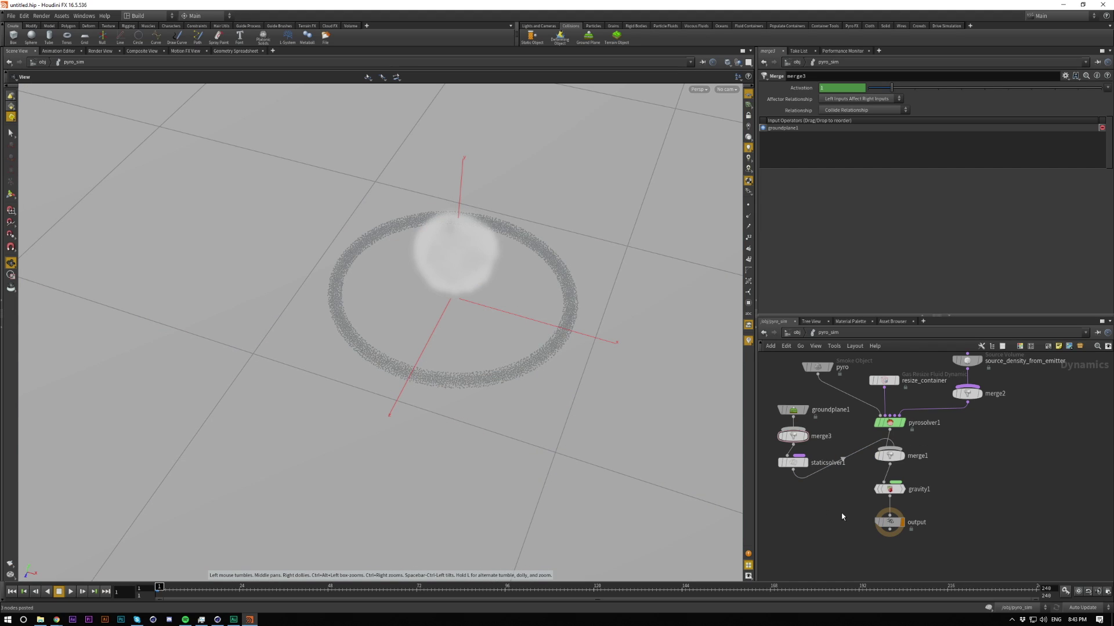
# Play the simulation to examine the smoke spreading over the ground and pushing the ring particles, and rewind to the first frame.
pyautogui.press('Up')
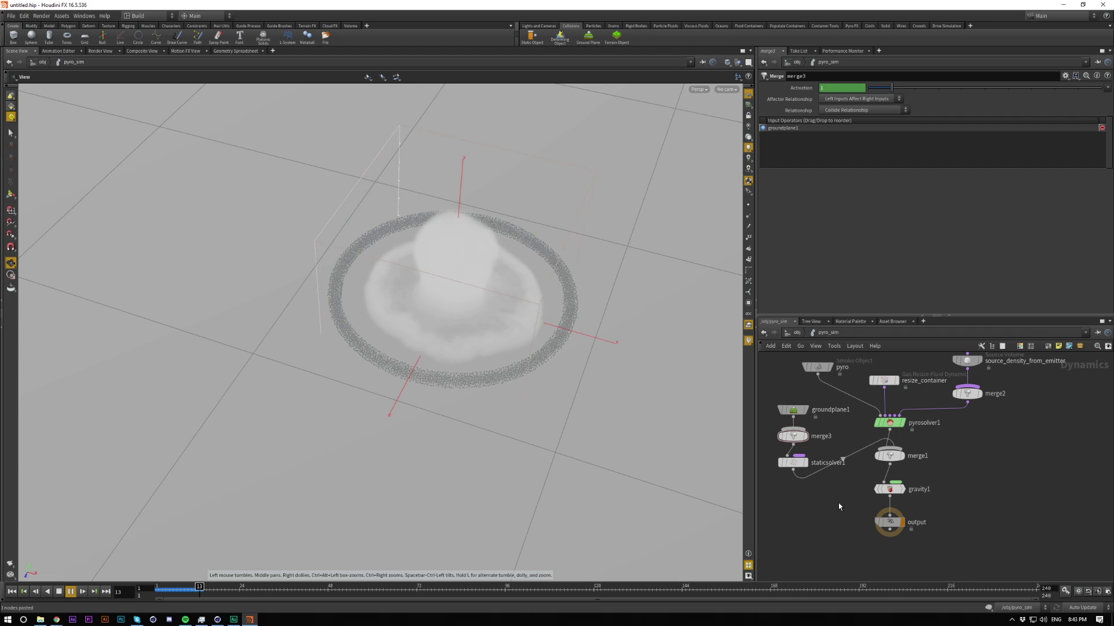
pyautogui.click(797, 333)
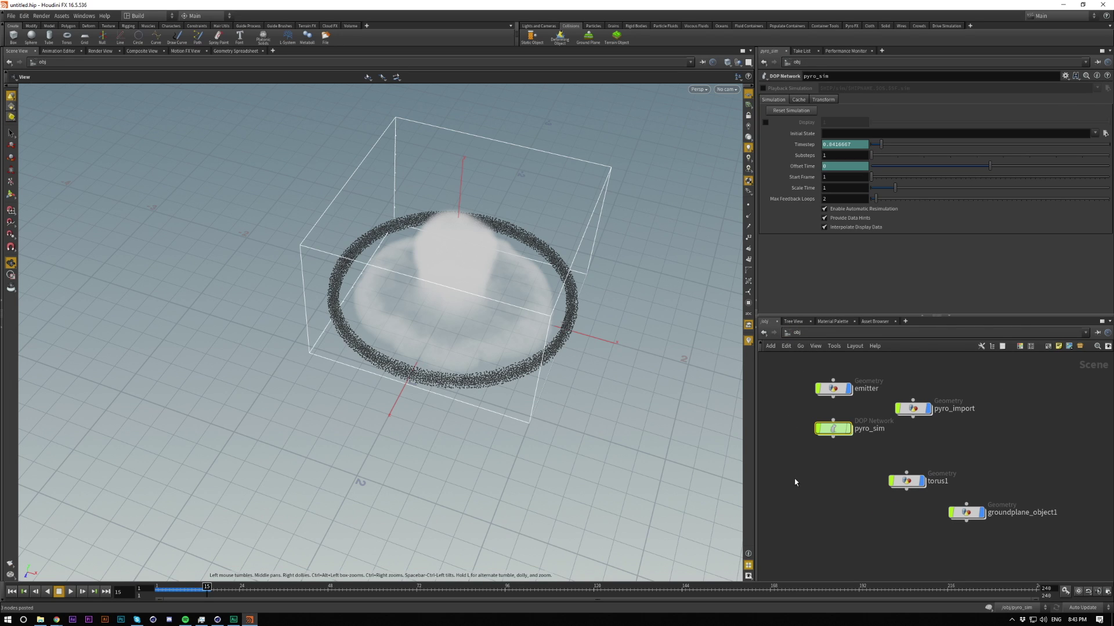
pyautogui.press('Up')
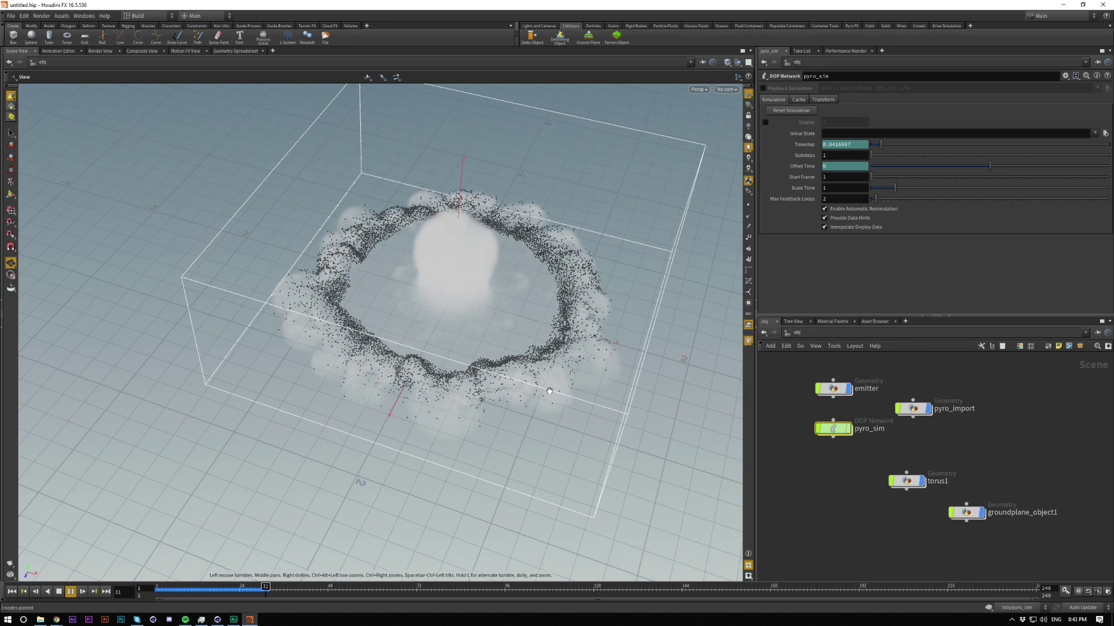
pyautogui.press('Up')
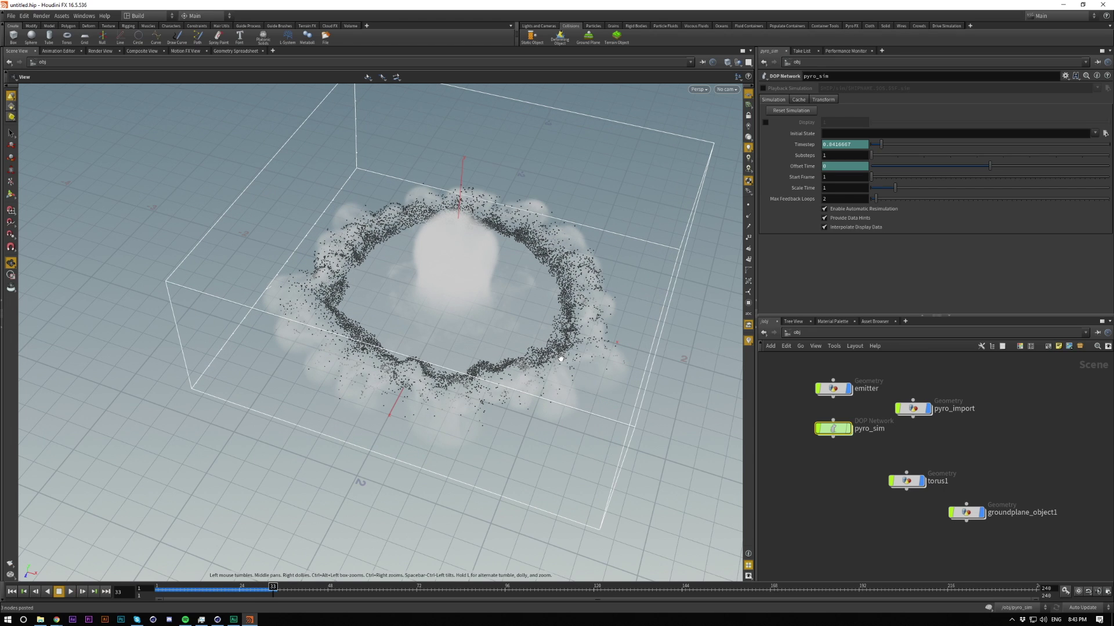
pyautogui.moveTo(495, 335); pyautogui.dragTo(468, 395, button='right')
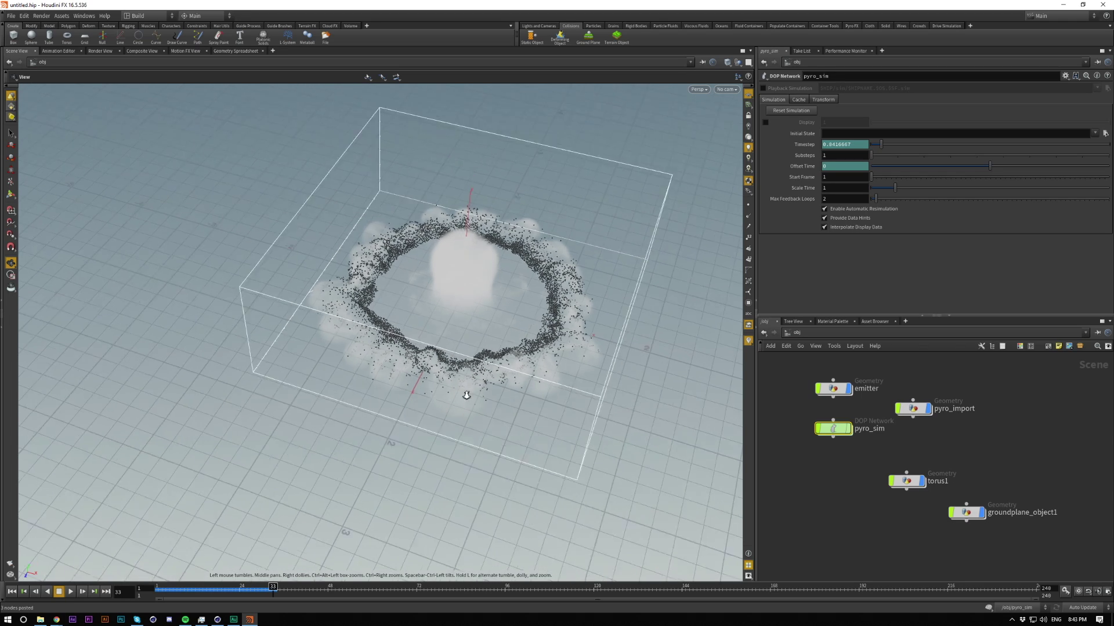
pyautogui.moveTo(468, 395); pyautogui.dragTo(566, 406)
pyautogui.moveTo(565, 406); pyautogui.dragTo(616, 176, button='right')
pyautogui.moveTo(616, 177); pyautogui.dragTo(582, 215)
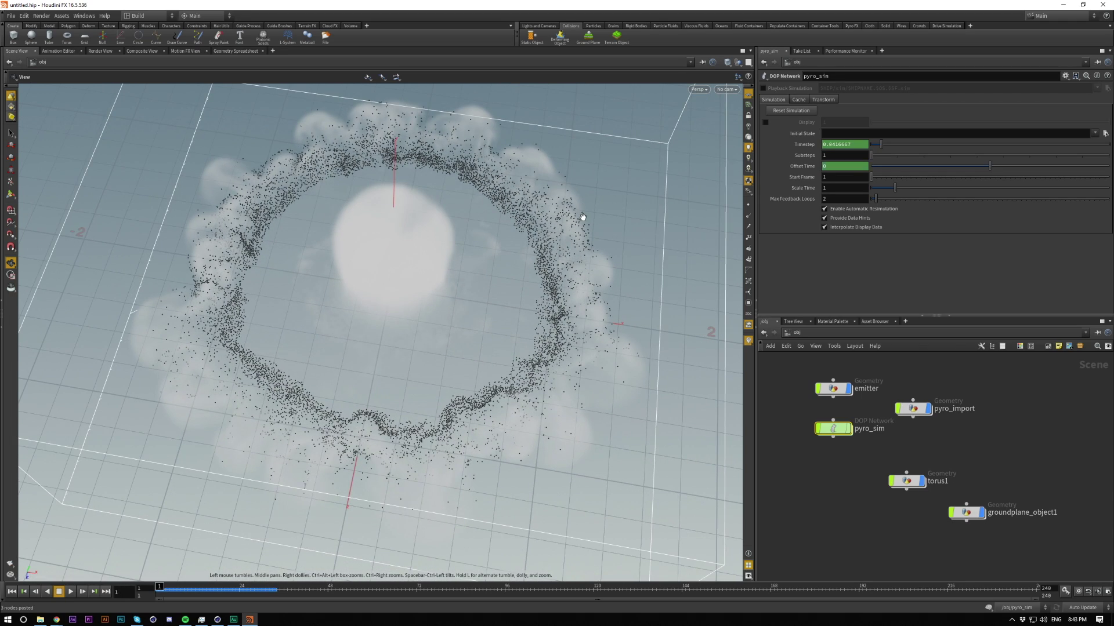
# Automatically lay out the object nodes in the scene-level network.
pyautogui.doubleClick(834, 430)
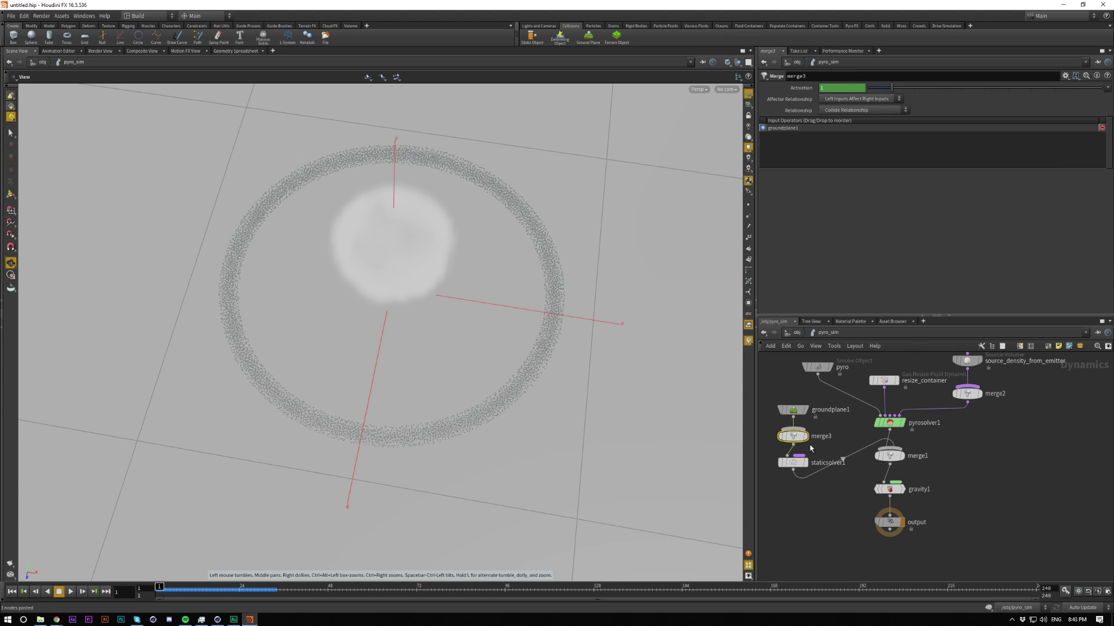
pyautogui.press('u')
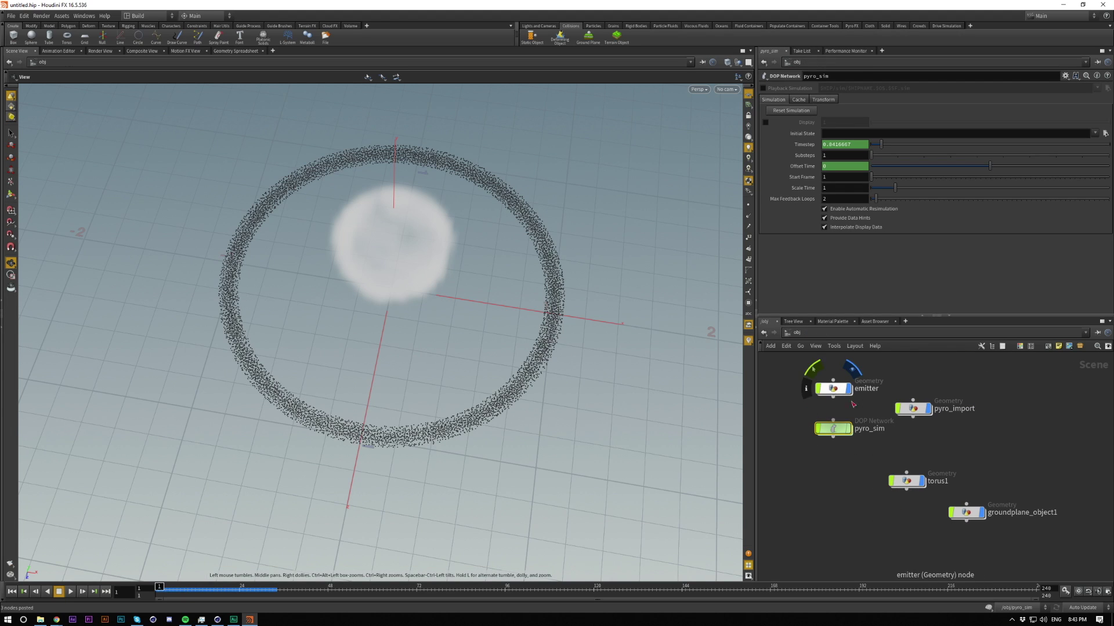
pyautogui.press('l')
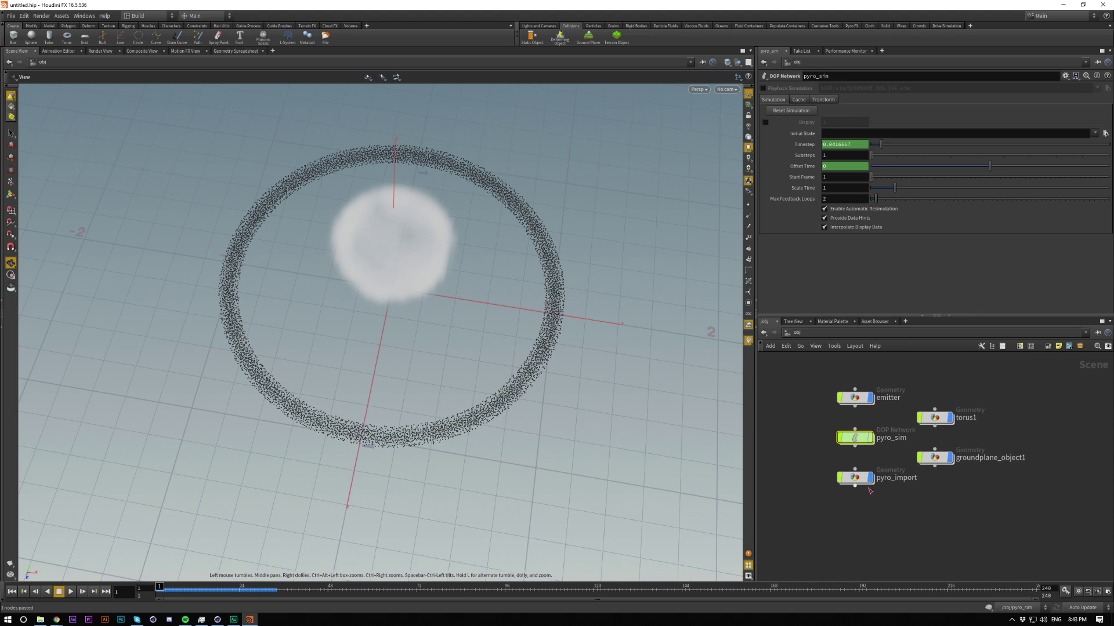
# Set the force total count of torus1's scatter node to 50000 points and return to scene level.
pyautogui.doubleClick(858, 479)
pyautogui.press('u')
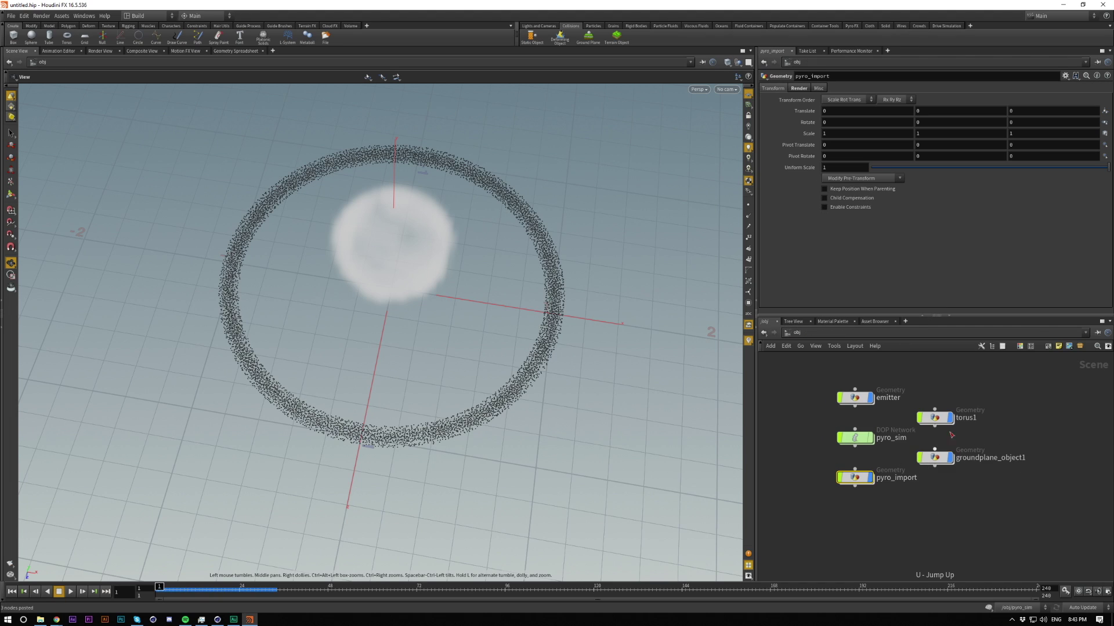
pyautogui.doubleClick(935, 419)
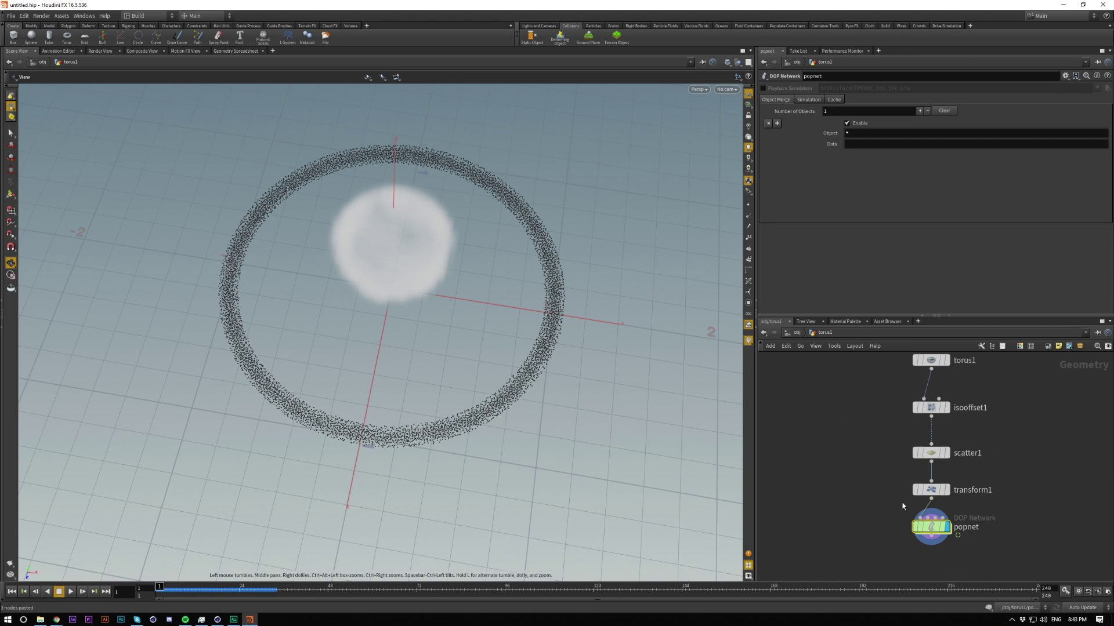
pyautogui.doubleClick(930, 527)
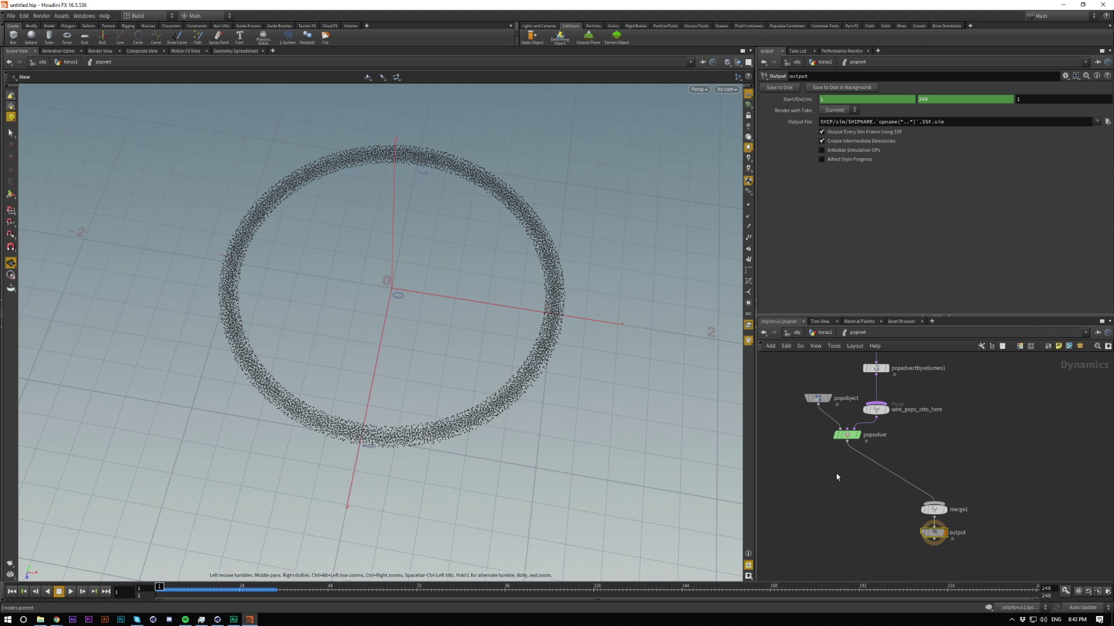
pyautogui.press('u')
pyautogui.click(931, 453)
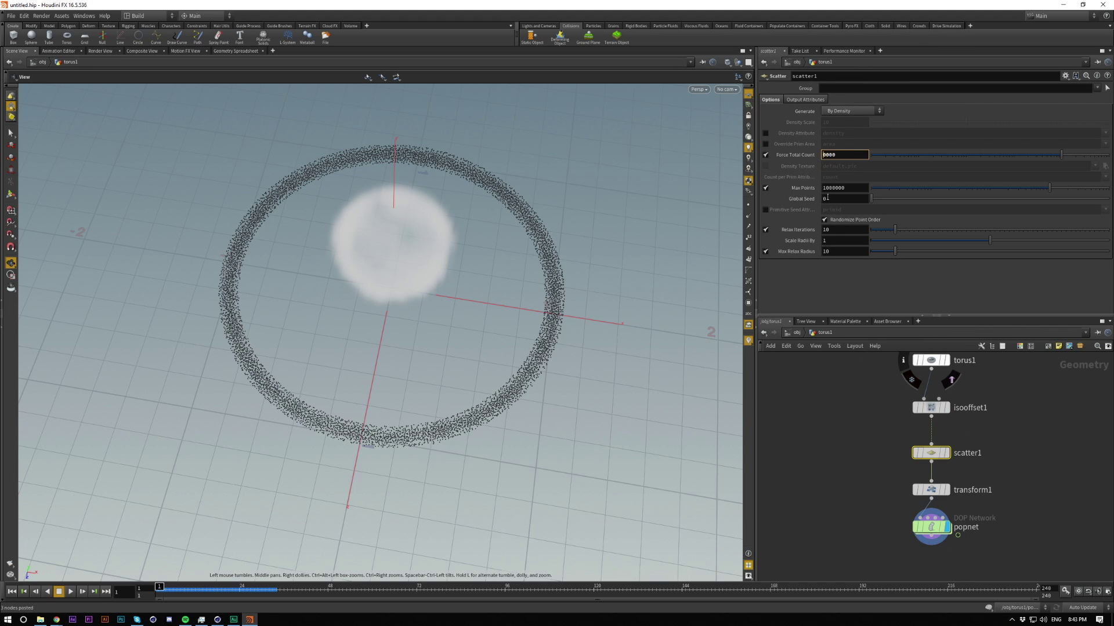
pyautogui.write('5')
pyautogui.press('Return')
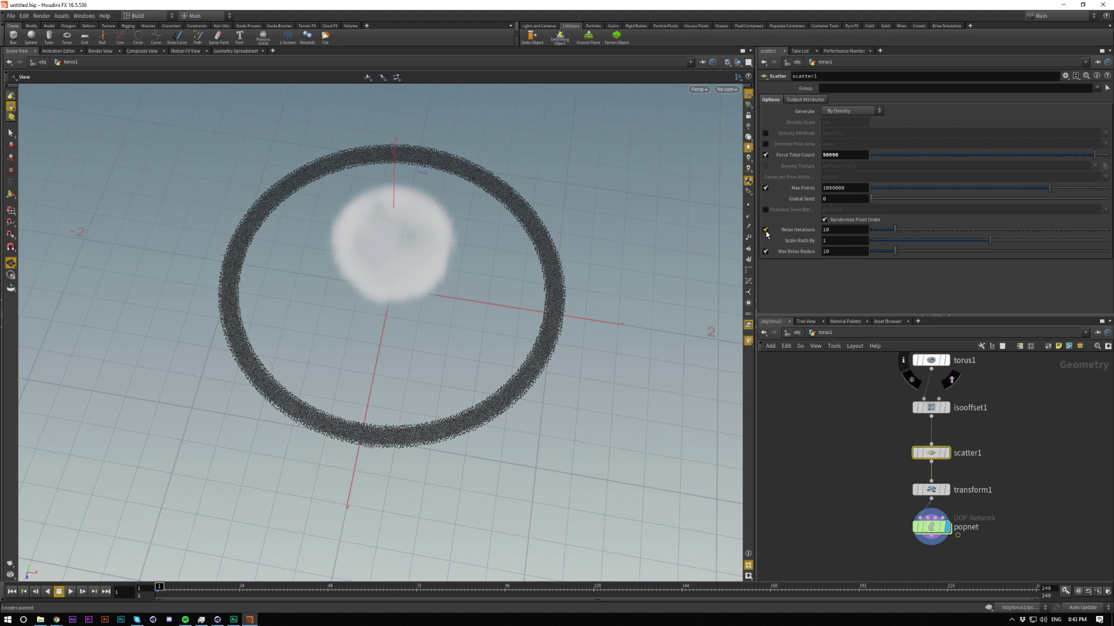
pyautogui.press('u')
pyautogui.click(835, 532)
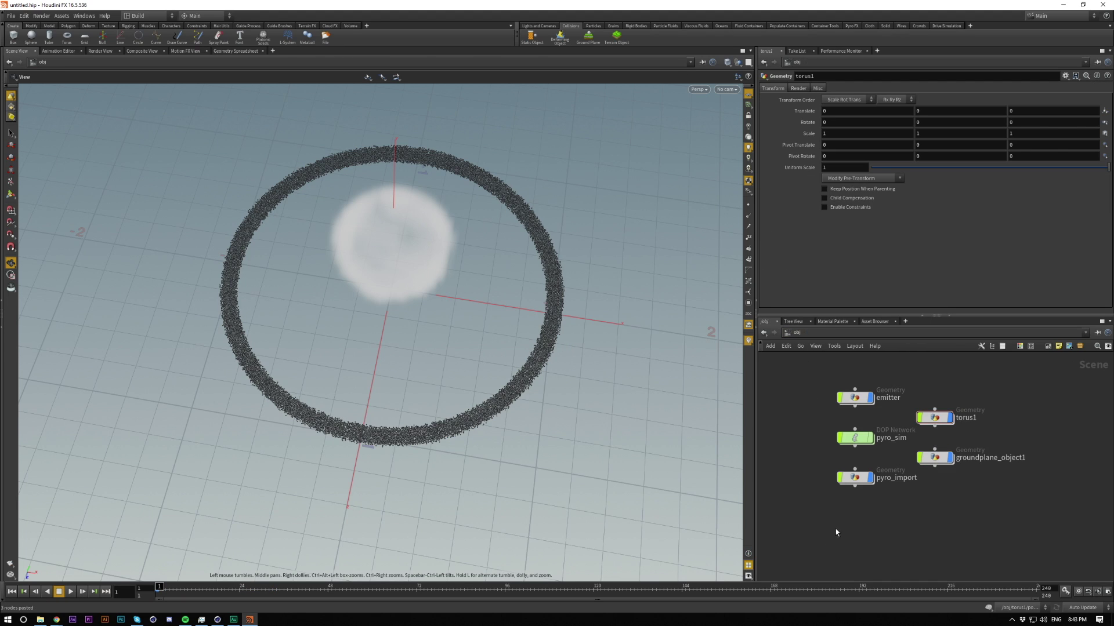
# Play the simulation twice from the first frame and examine the denser ring particles and smoke, including from above.
pyautogui.press('Up')
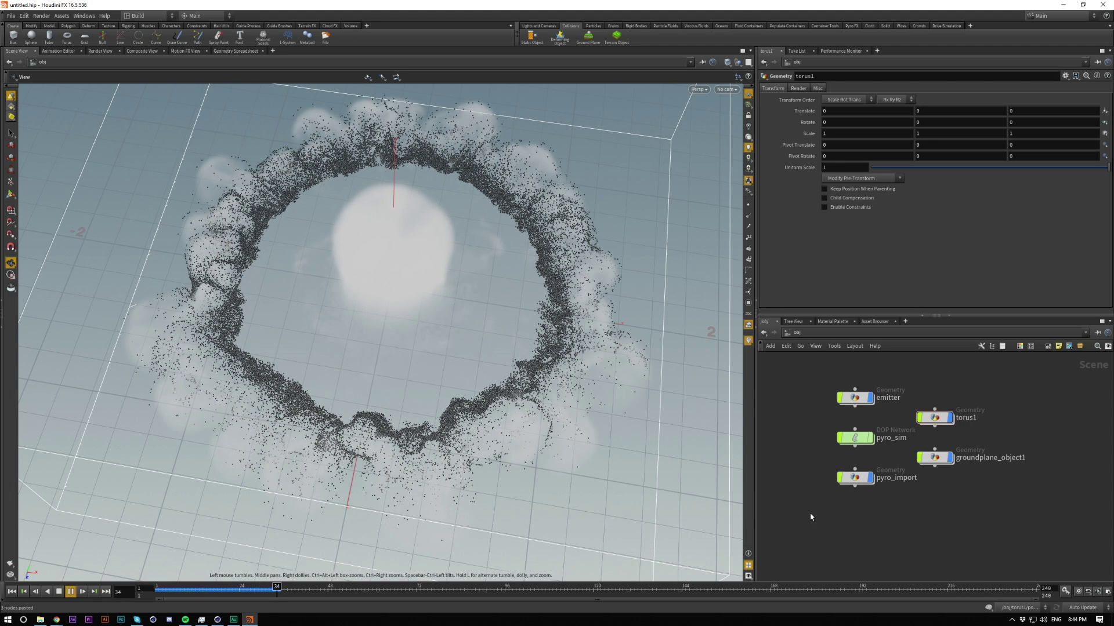
pyautogui.hotkey('ctrl', 'Up')
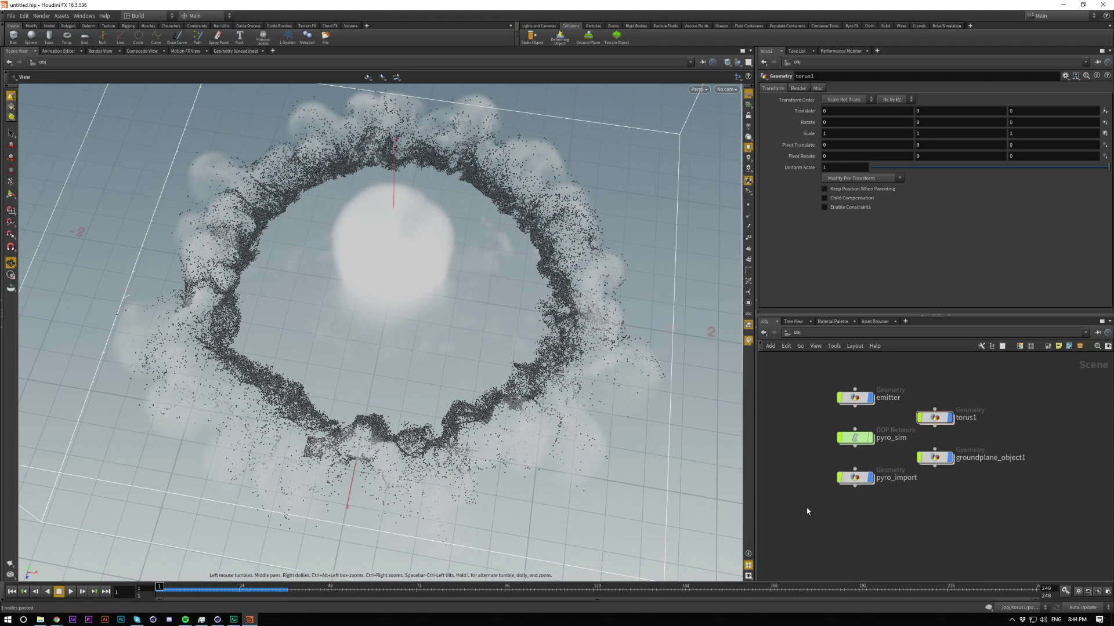
pyautogui.press('Up')
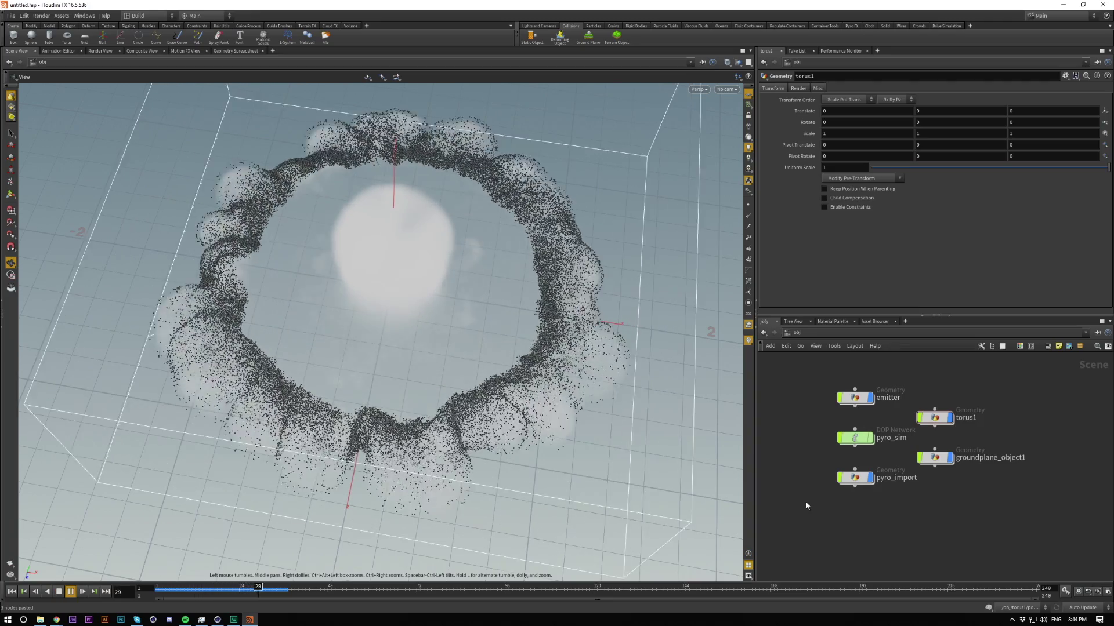
pyautogui.press('Up')
pyautogui.scroll(-3, 498, 285)
pyautogui.moveTo(497, 286); pyautogui.dragTo(461, 436)
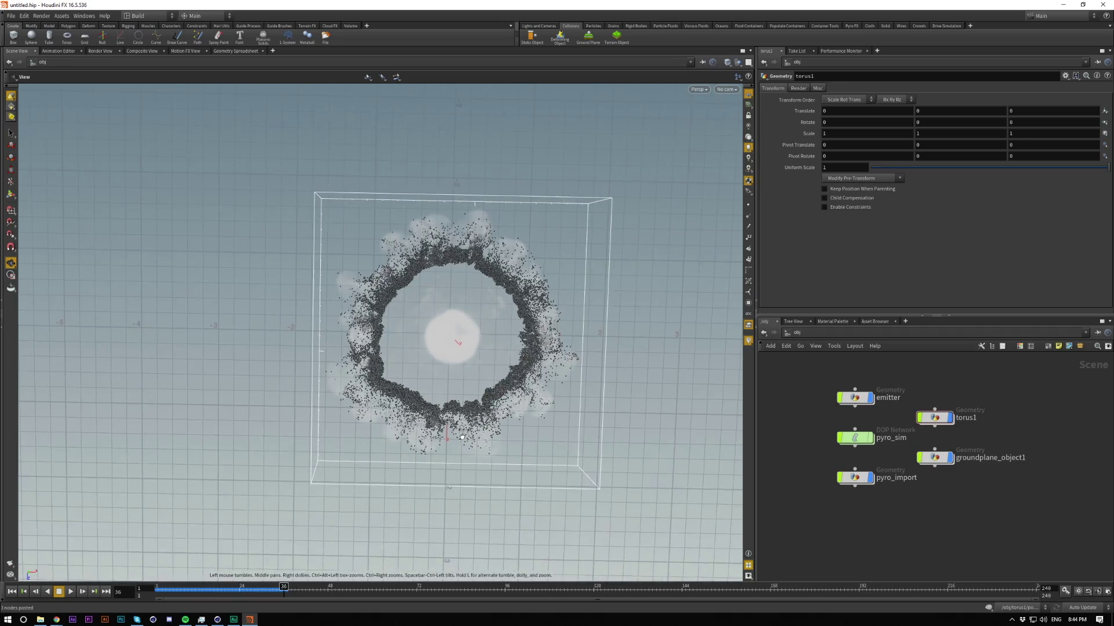